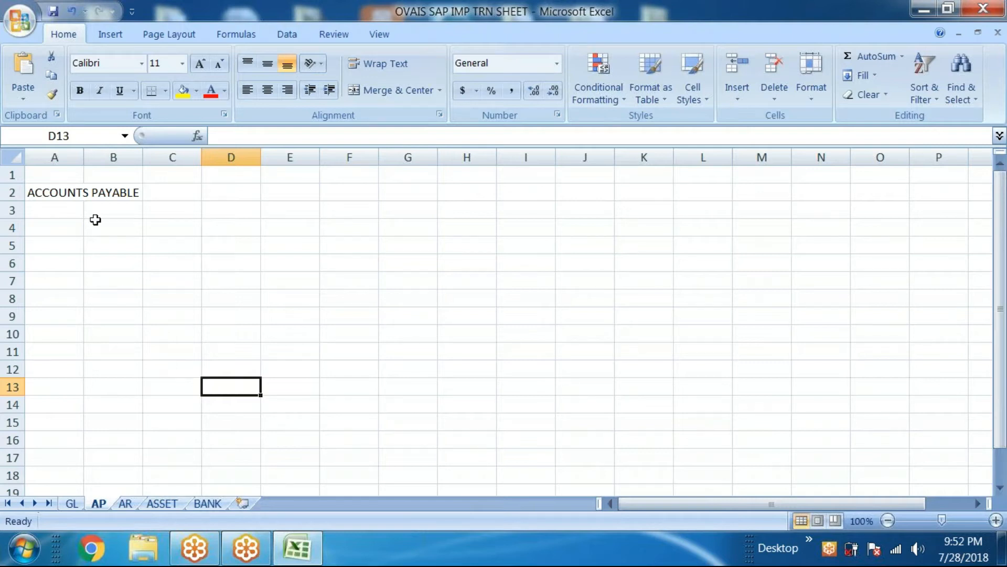
# Minimize the workbook and launch the SAP GUI from the desktop
pyautogui.click(95, 213)
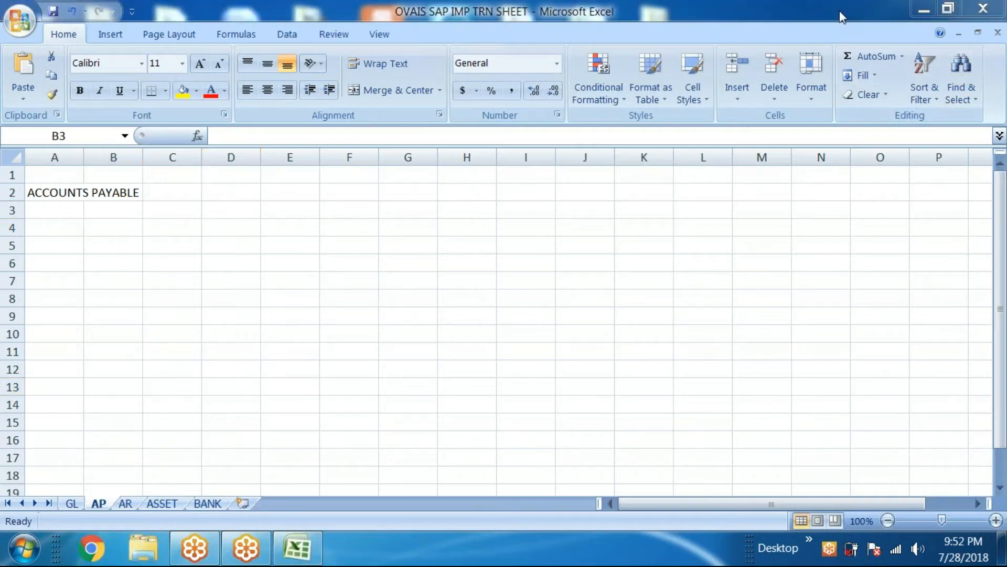
pyautogui.click(923, 9)
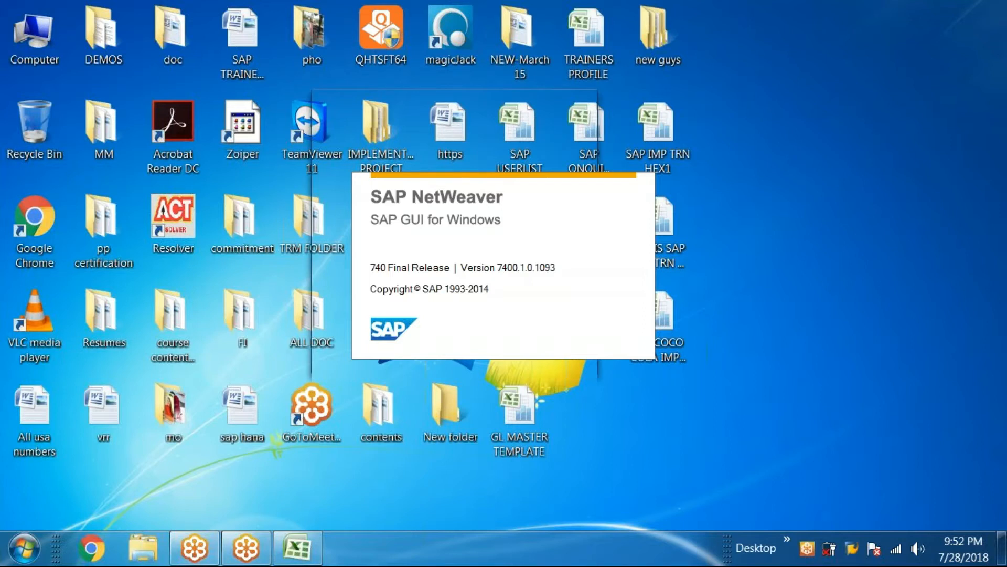
pyautogui.doubleClick(510, 162)
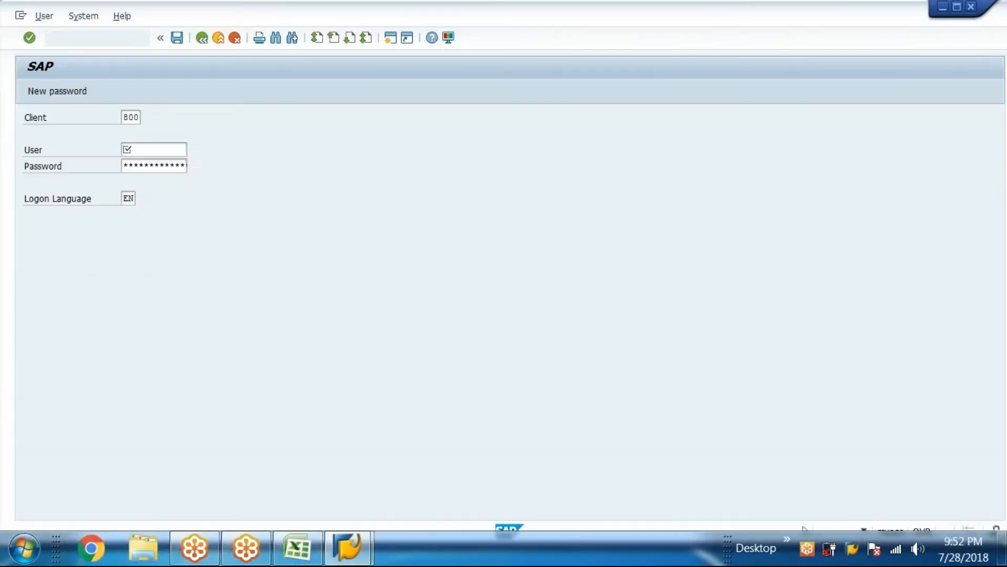
# Log on to SAP client 800 by entering the user name and the account password
pyautogui.write('E')
pyautogui.click(152, 167)
pyautogui.press('Tab')
pyautogui.write('**********')
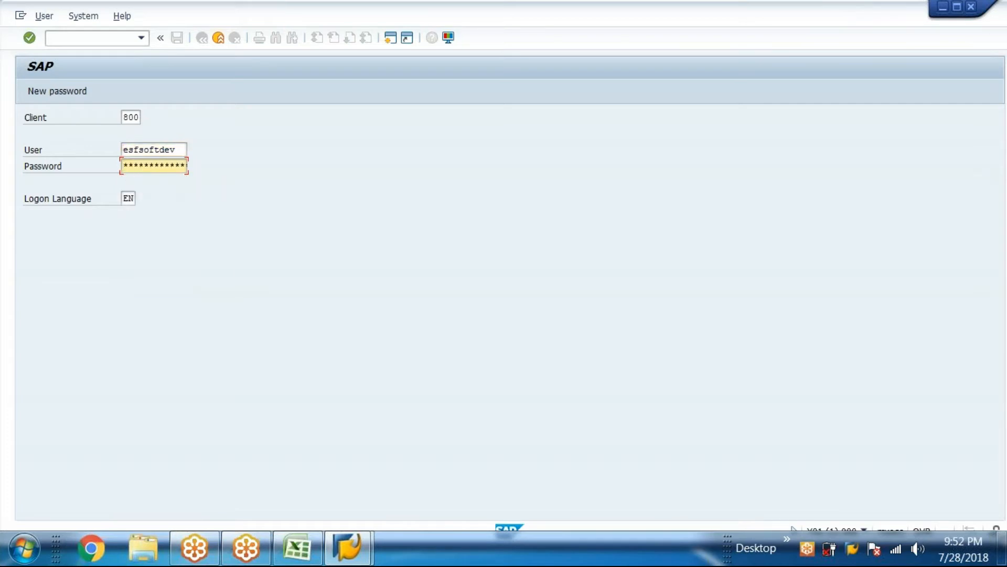
pyautogui.write('*********')
pyautogui.press('Return')
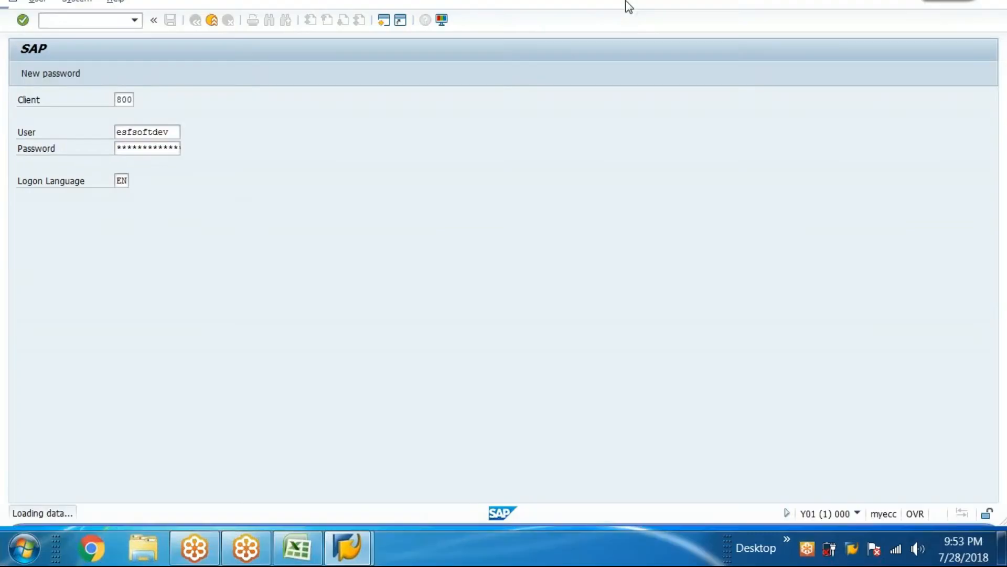
# Run the transaction spro and open the SAP Reference IMG
pyautogui.click(136, 39)
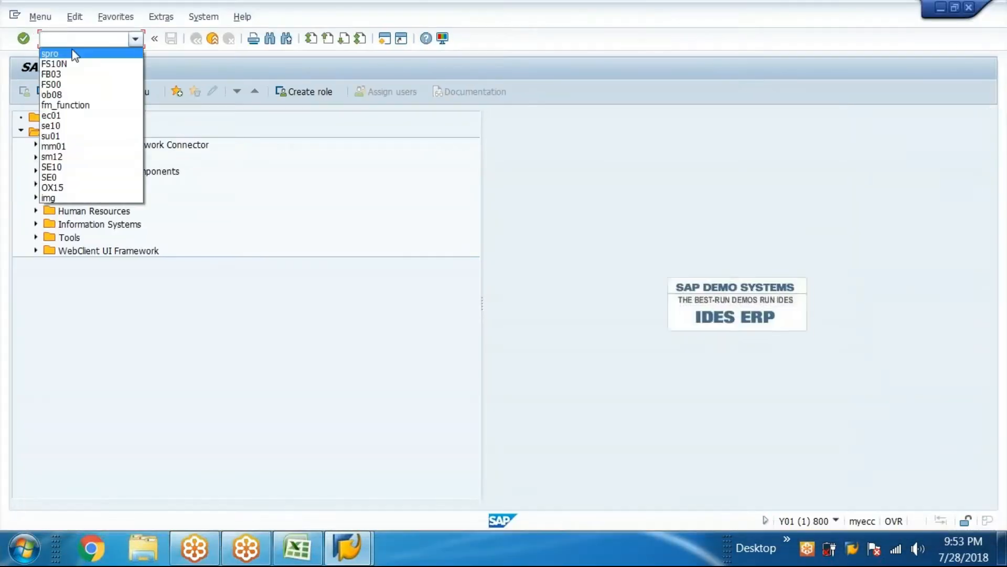
pyautogui.click(67, 53)
pyautogui.click(23, 39)
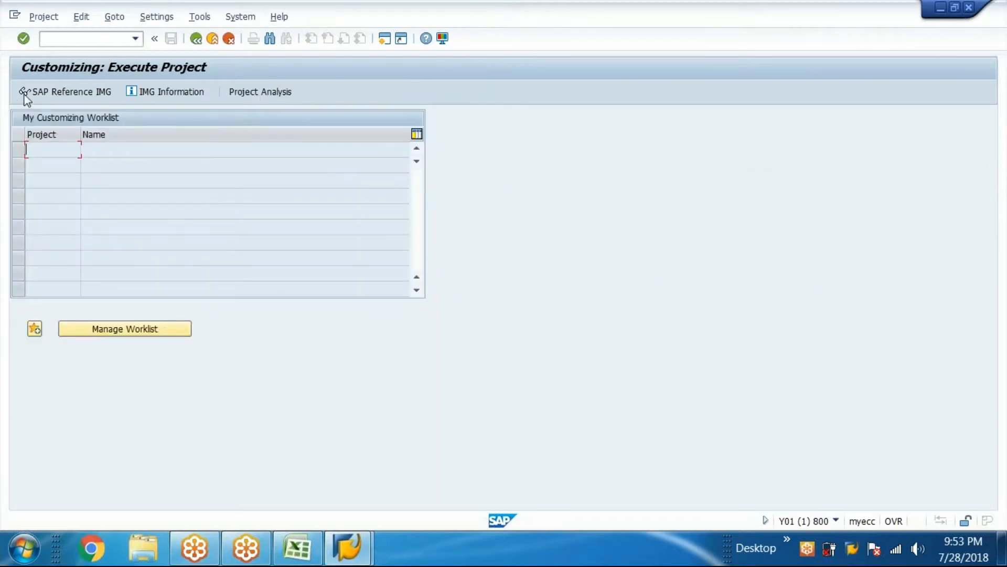
pyautogui.click(66, 90)
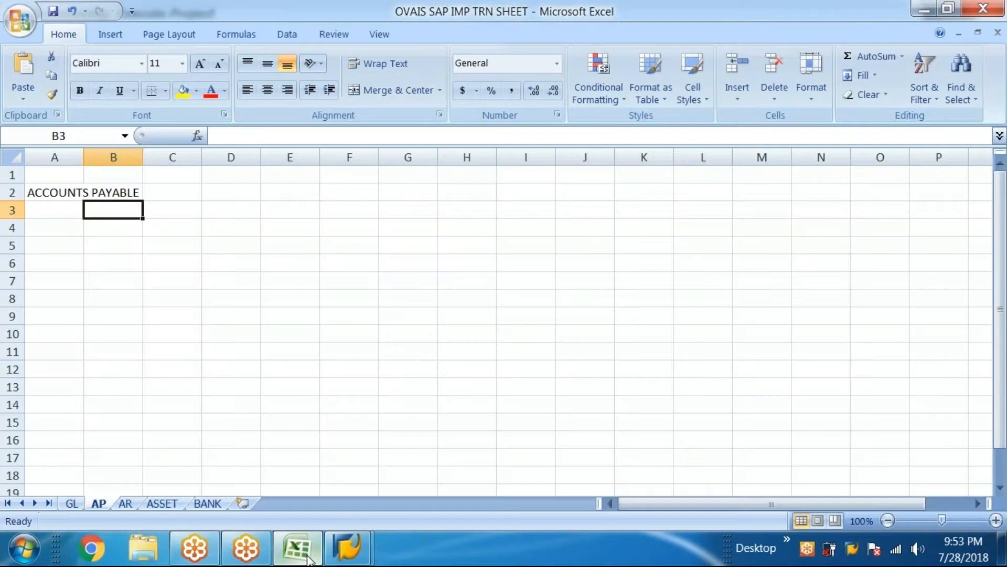
pyautogui.click(310, 559)
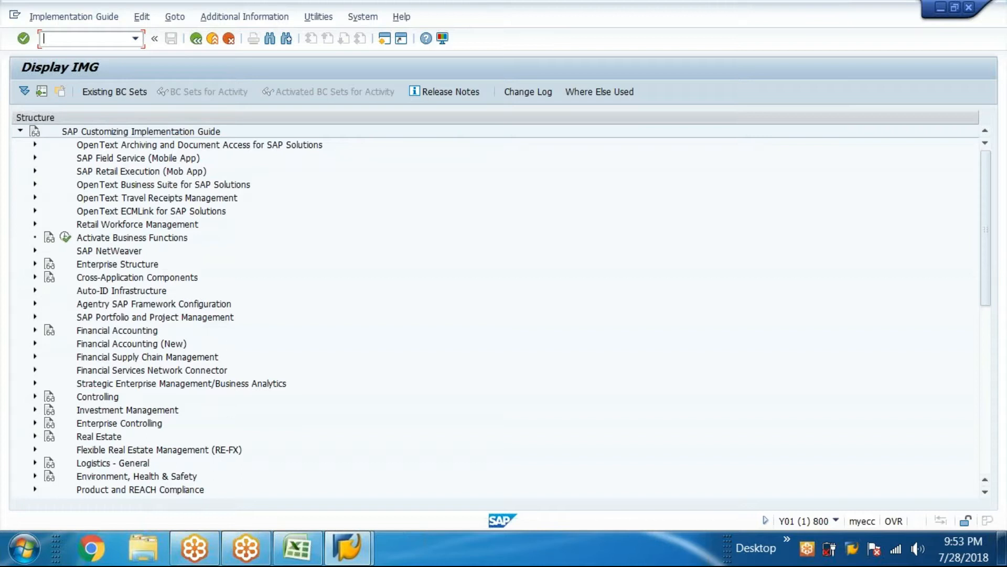
# Expand the IMG structure through Financial Accounting, Accounts Receivable and Accounts Payable, and Vendor Accounts to Master Data
pyautogui.click(37, 330)
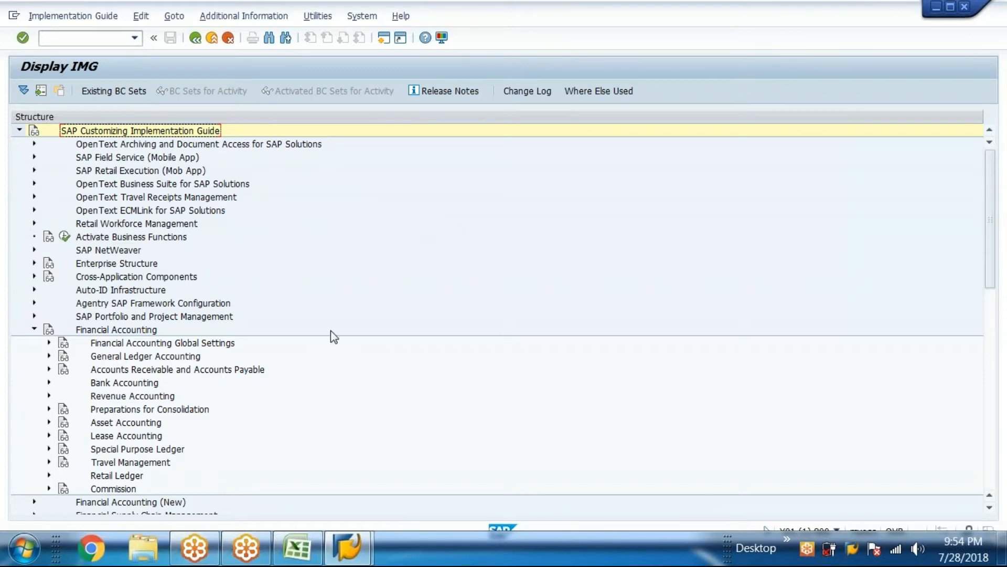
pyautogui.click(49, 370)
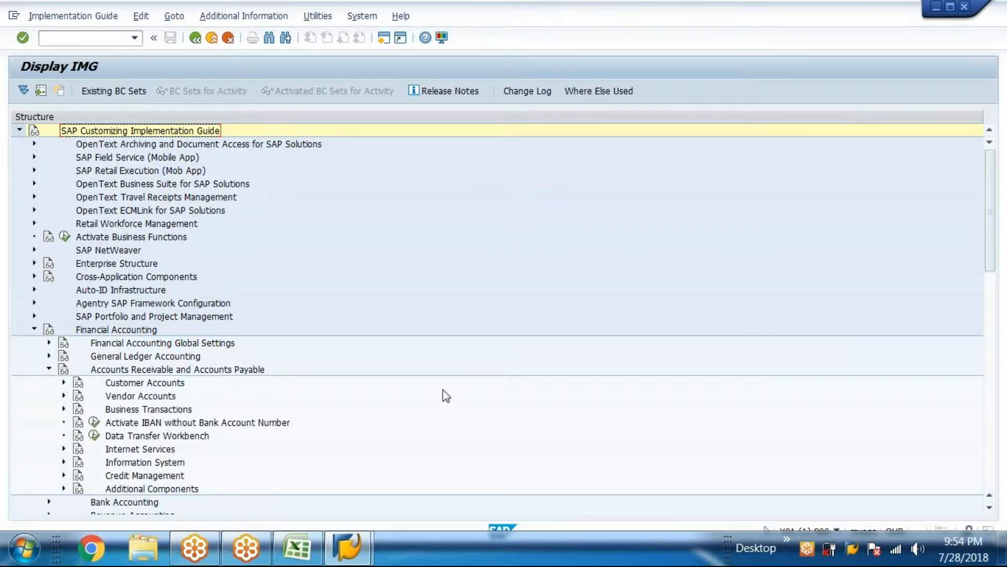
pyautogui.click(147, 397)
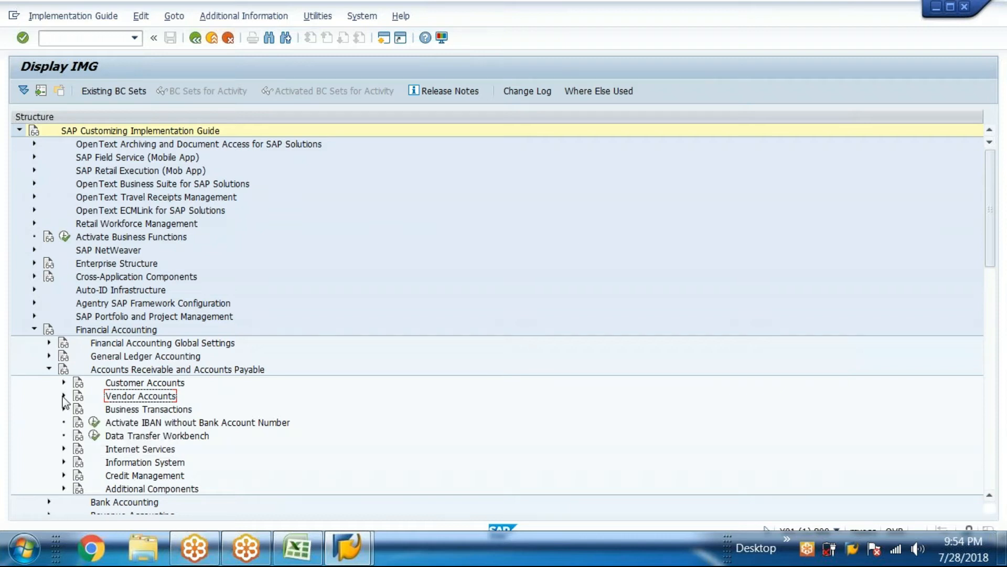
pyautogui.click(63, 396)
pyautogui.click(78, 409)
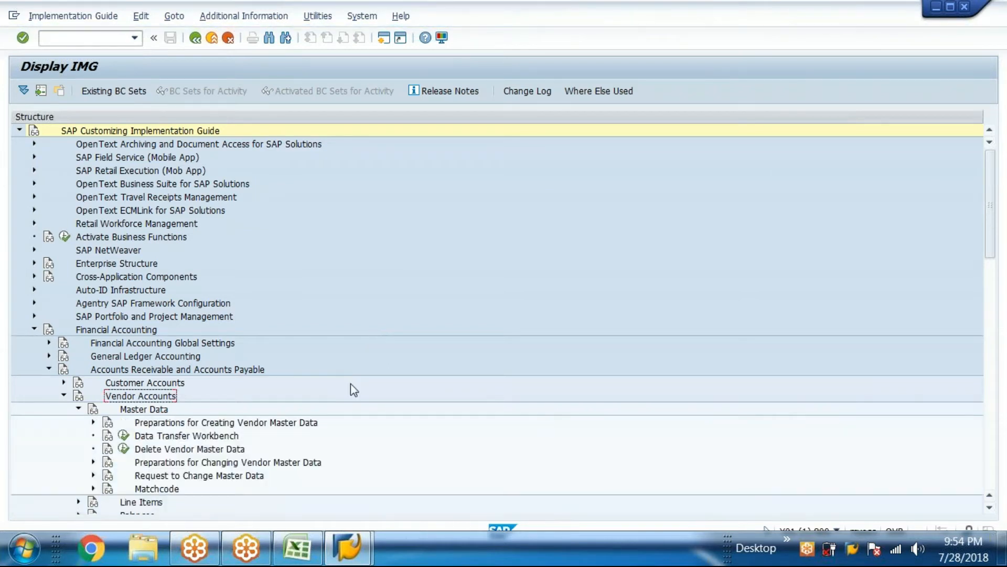
# Expand Preparations for Creating Vendor Master Data and execute Define Account Groups with Screen Layout (Vendors)
pyautogui.click(260, 423)
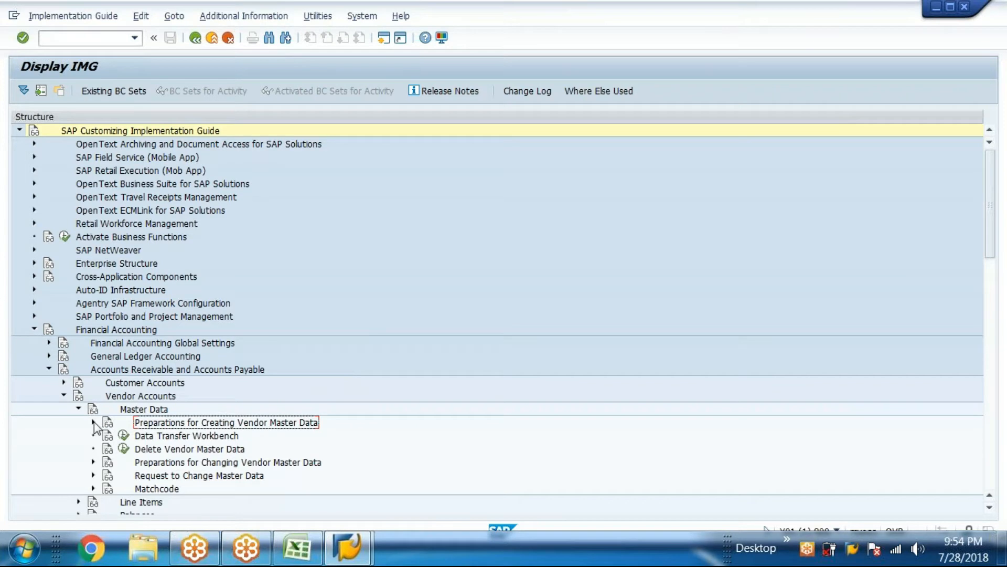
pyautogui.click(94, 422)
pyautogui.scroll(1, 499, 369)
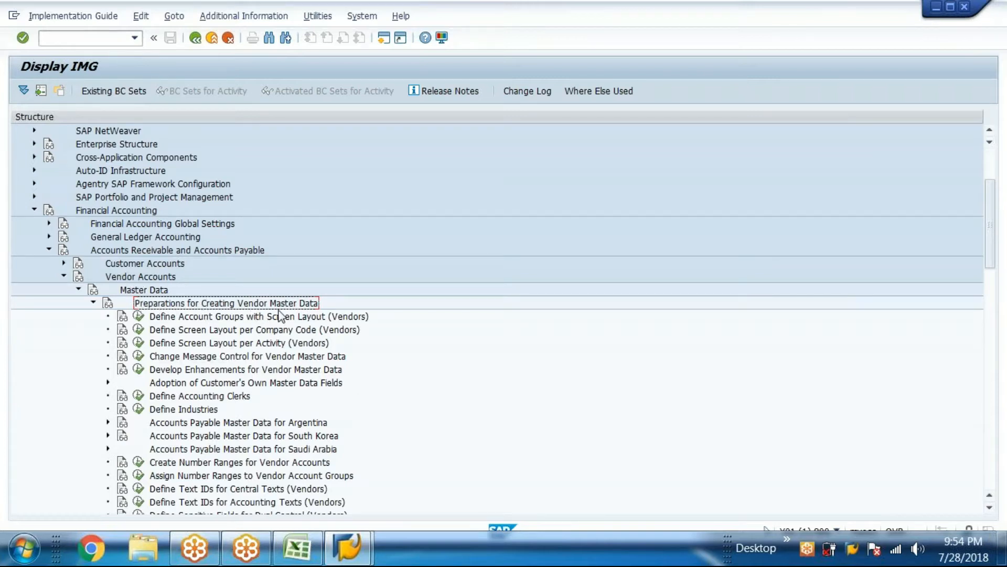
pyautogui.click(214, 317)
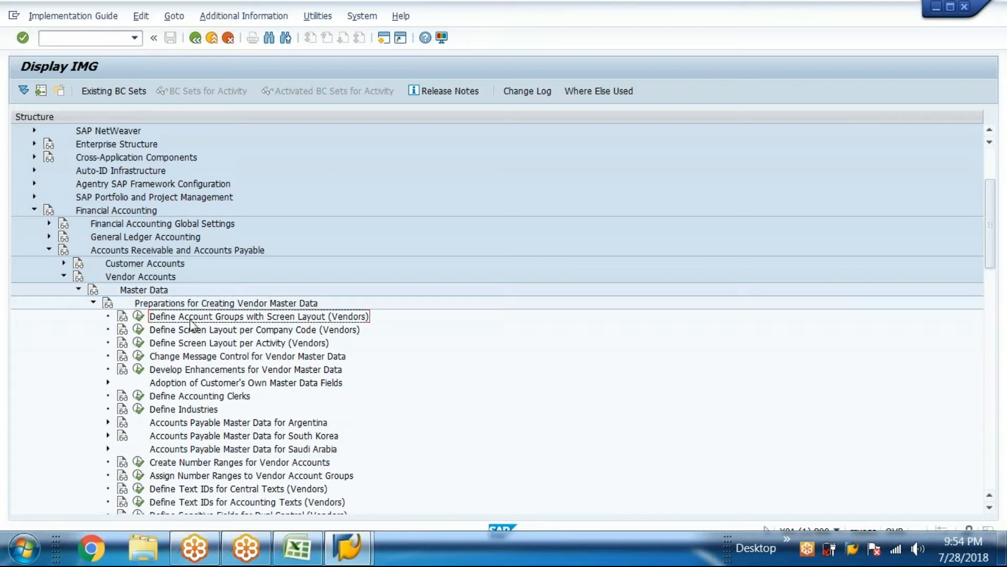
pyautogui.click(138, 316)
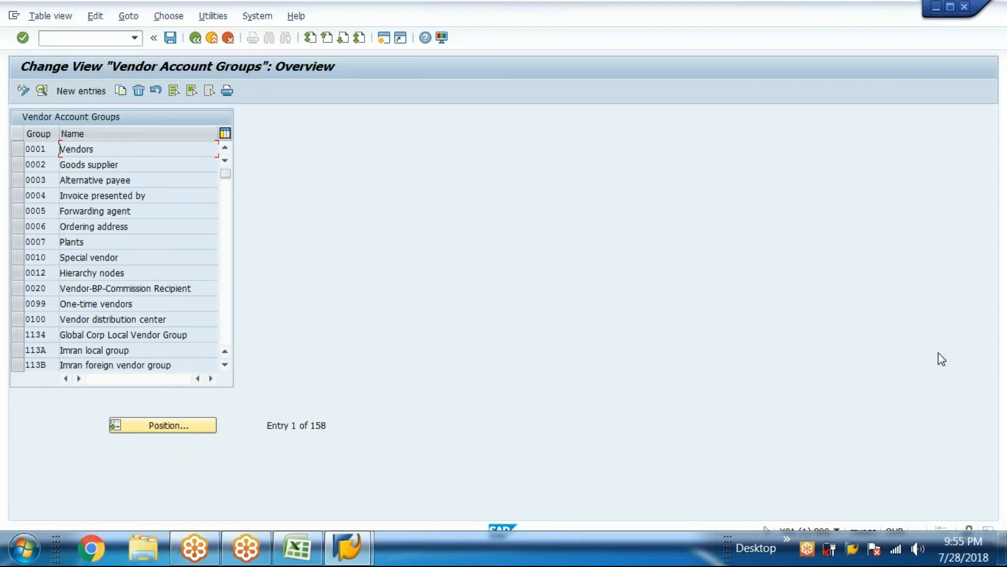
# Create a new vendor account group ovlo with the meaning "ova1 local vendor group"
pyautogui.click(84, 91)
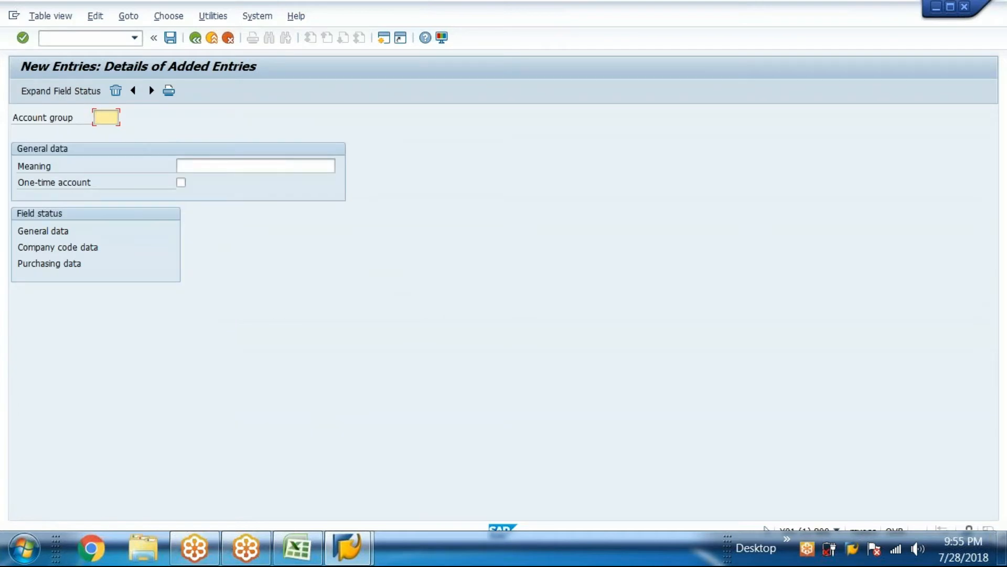
pyautogui.write('ovlo')
pyautogui.click(260, 169)
pyautogui.write('o')
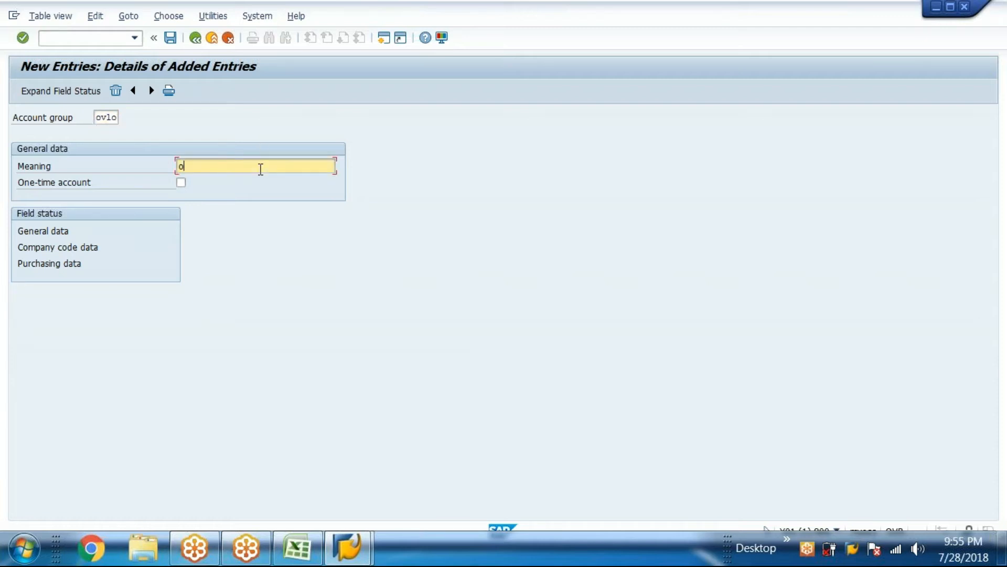
pyautogui.write('va')
pyautogui.click(303, 552)
pyautogui.click(303, 552)
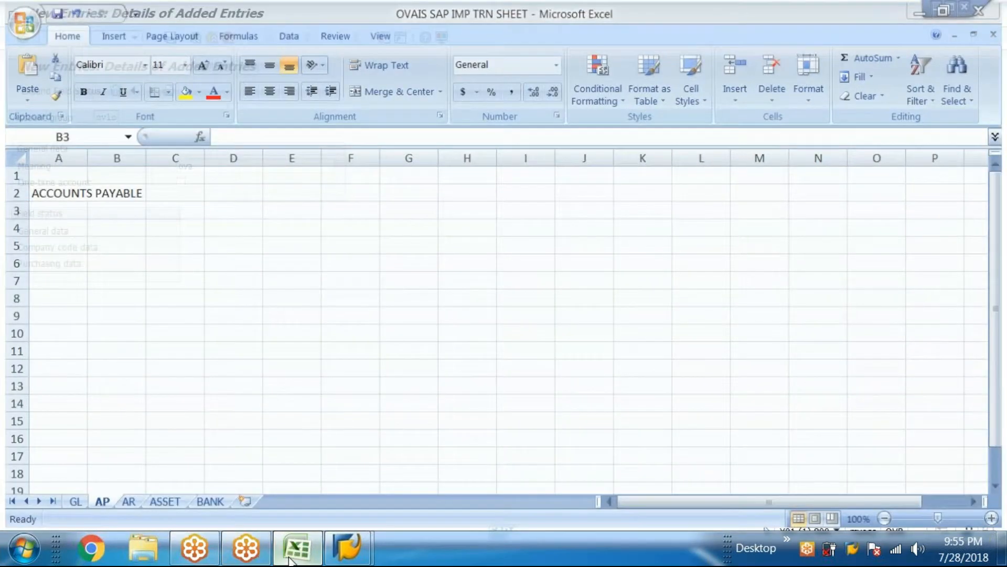
pyautogui.write('1 local ve')
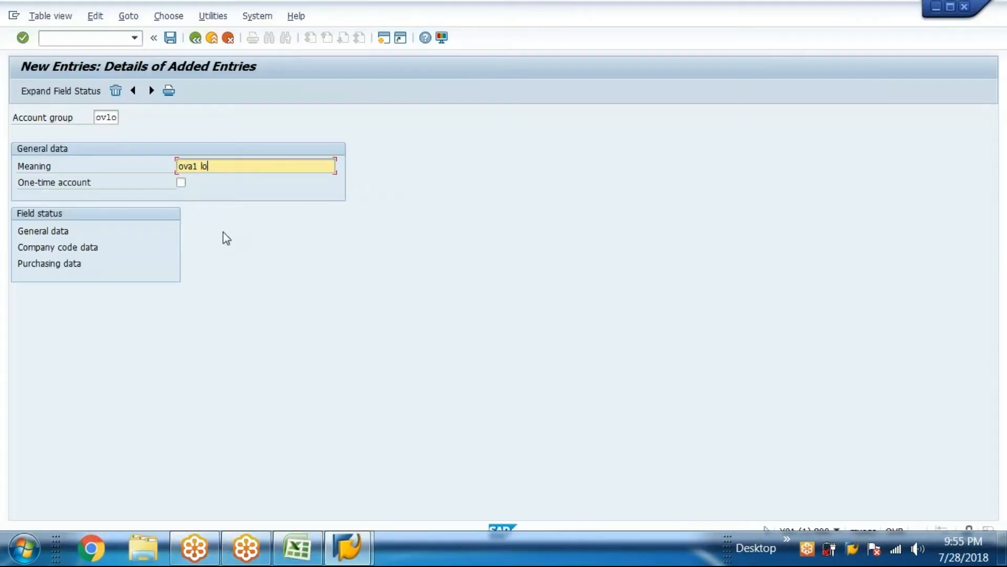
pyautogui.write('ndor group')
# Save the account group and create a new customizing request with the short description "Create Vendor groups"
pyautogui.click(171, 37)
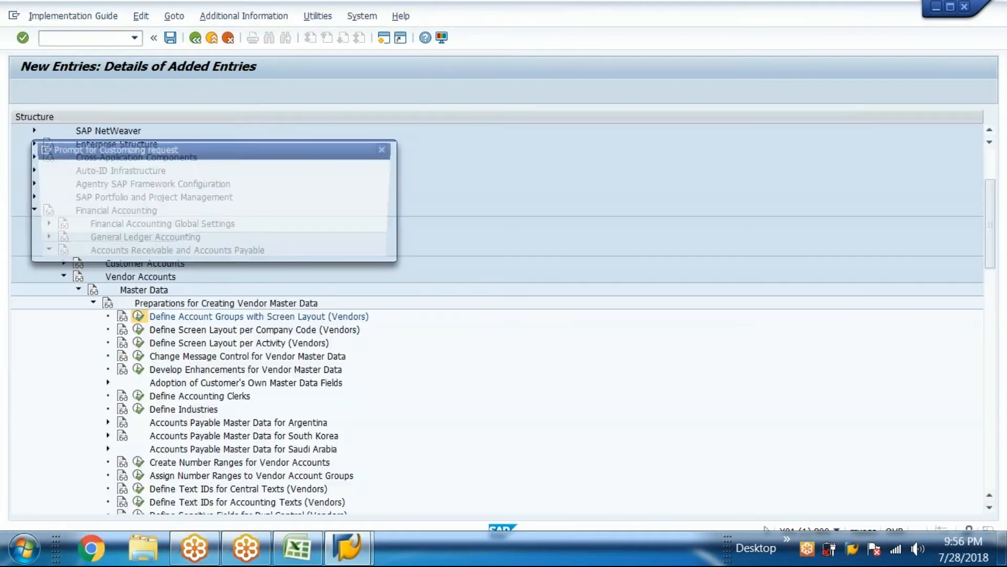
pyautogui.moveTo(349, 160); pyautogui.dragTo(647, 193)
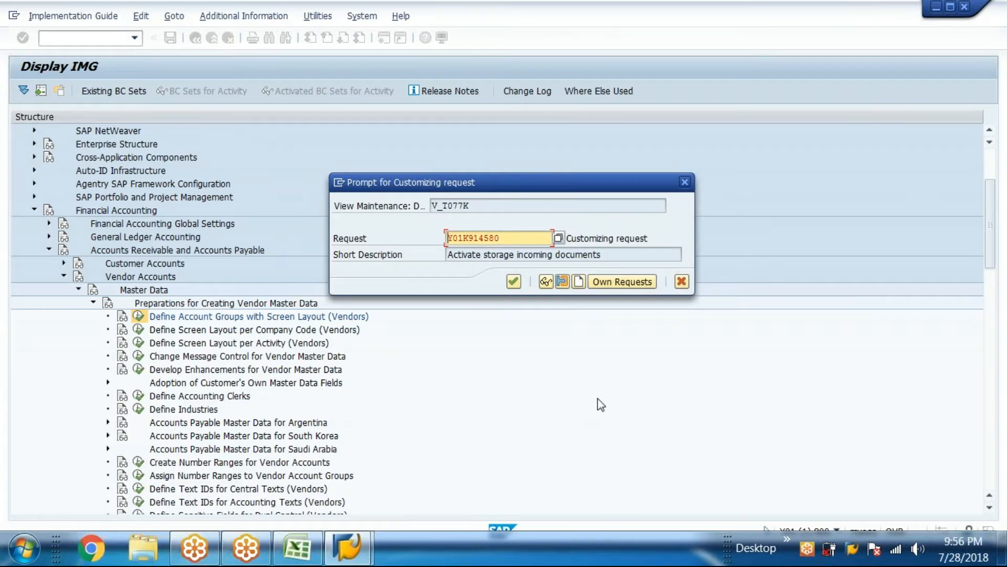
pyautogui.click(580, 283)
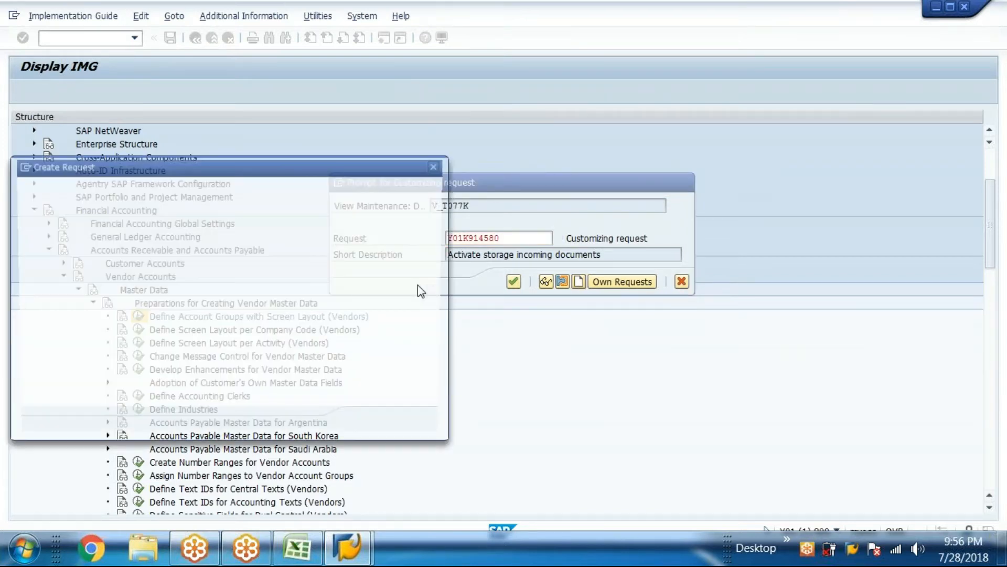
pyautogui.write('C')
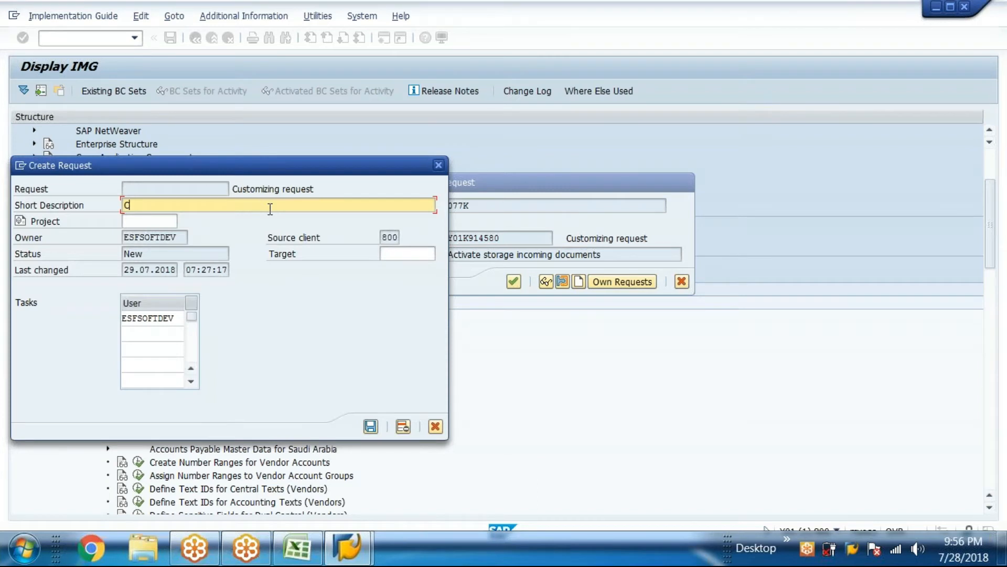
pyautogui.write('reate Vendor groups')
pyautogui.click(371, 426)
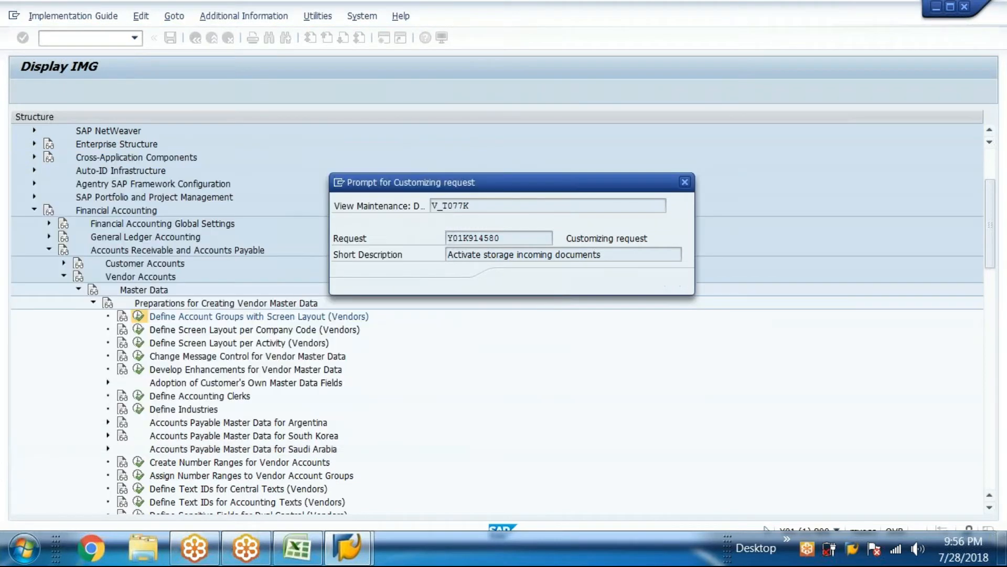
# Copy the new customizing request's number into cell G3 of the AP sheet in the Excel workbook
pyautogui.moveTo(502, 237); pyautogui.dragTo(448, 237)
pyautogui.hotkey('ctrl', 'c')
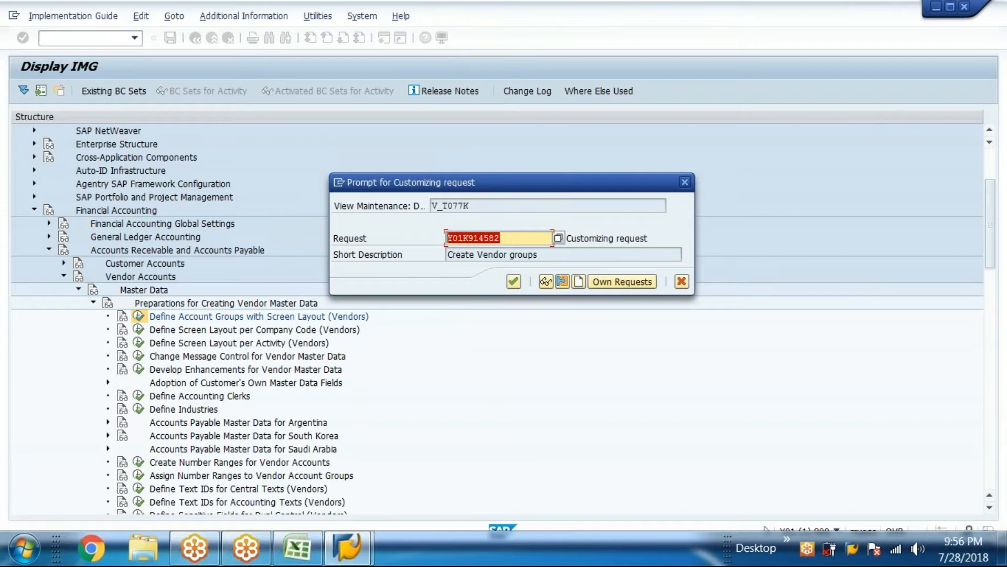
pyautogui.click(297, 547)
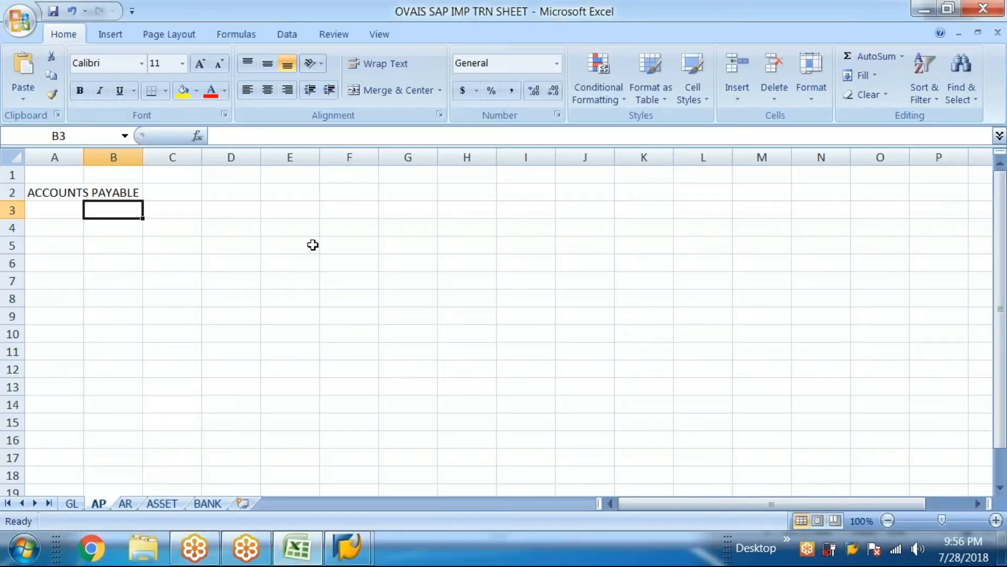
pyautogui.click(395, 212)
pyautogui.hotkey('ctrl', 'v')
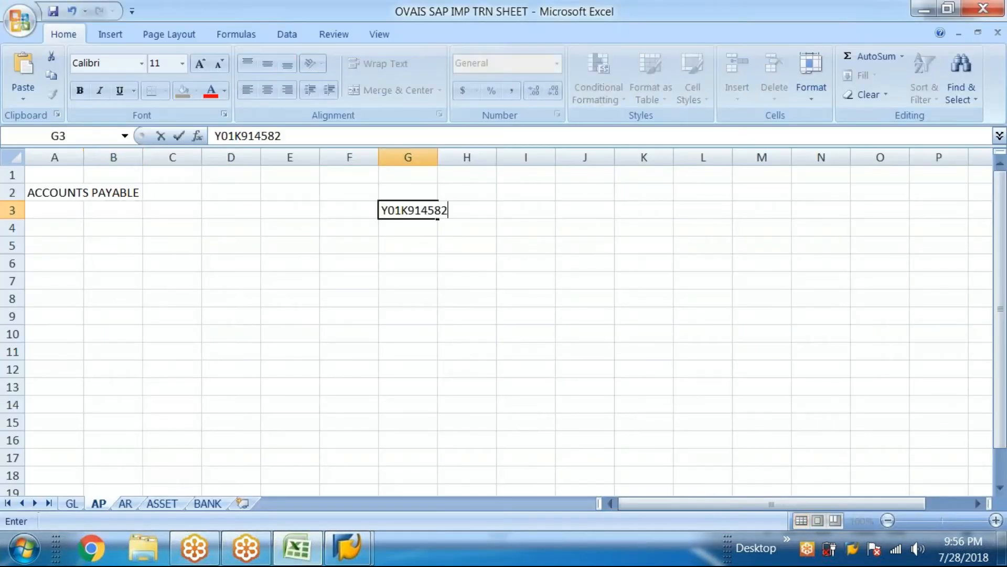
pyautogui.click(139, 211)
# Enter the request description "Create Vendor groups" in cell B3 of the AP sheet
pyautogui.click(285, 551)
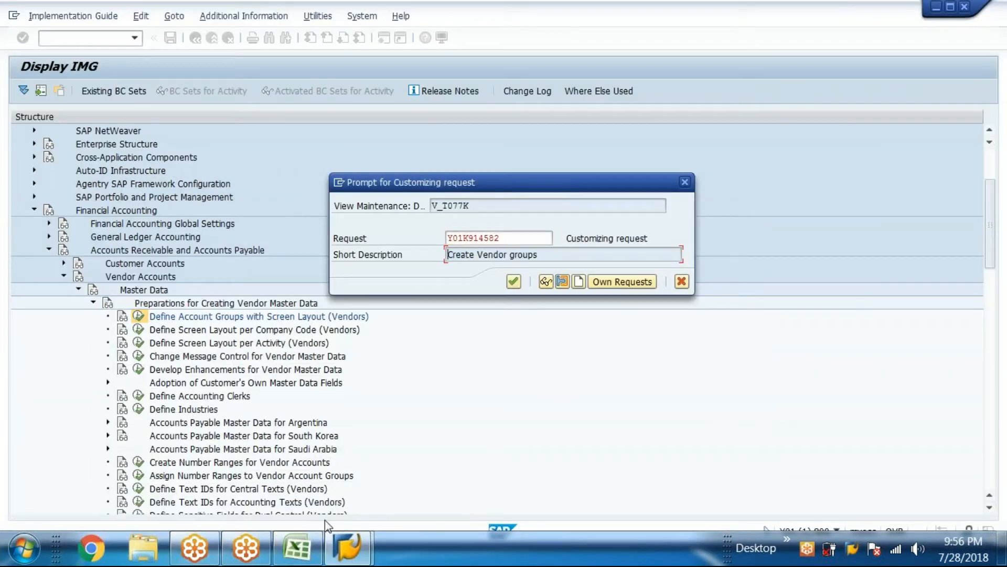
pyautogui.click(297, 548)
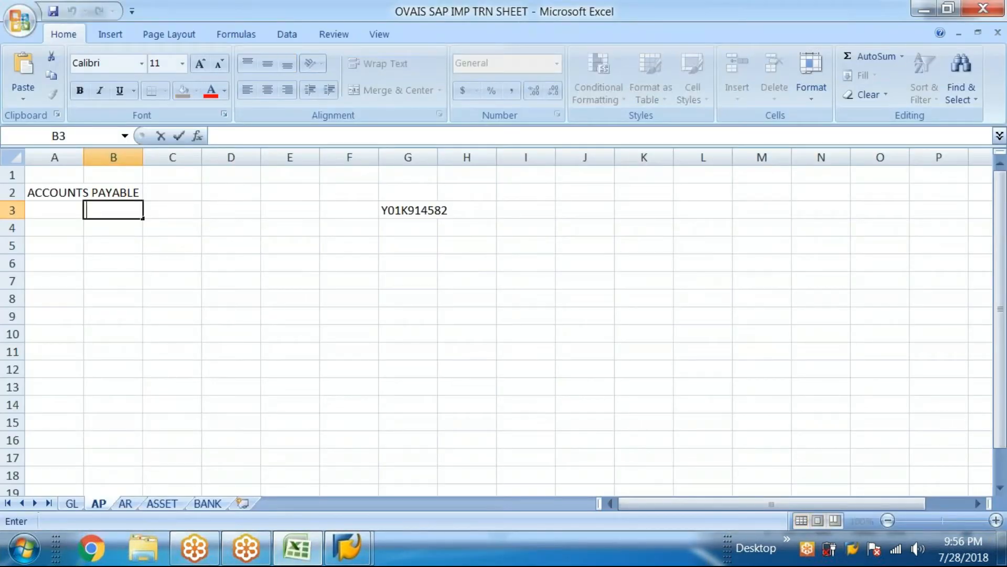
pyautogui.write('Create Vendor groups')
pyautogui.click(257, 264)
# Switch back to SAP, confirm the customizing request for the local vendor group, and return to the vendor account groups overview
pyautogui.click(297, 549)
pyautogui.click(508, 283)
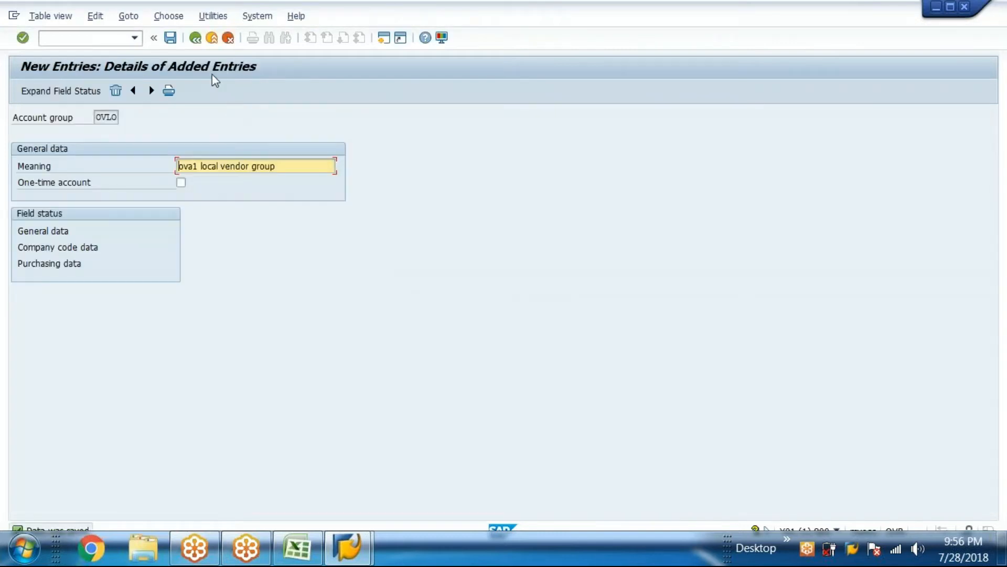
pyautogui.click(196, 38)
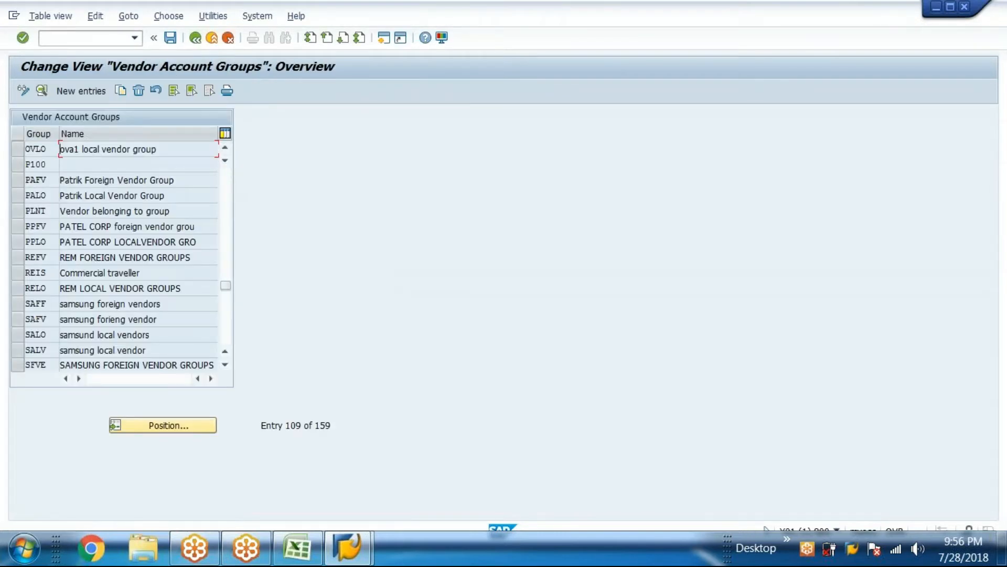
# Create account group ovfv with the meaning "ova1 foreign vendor groups", save it, and return to the implementation guide
pyautogui.click(72, 87)
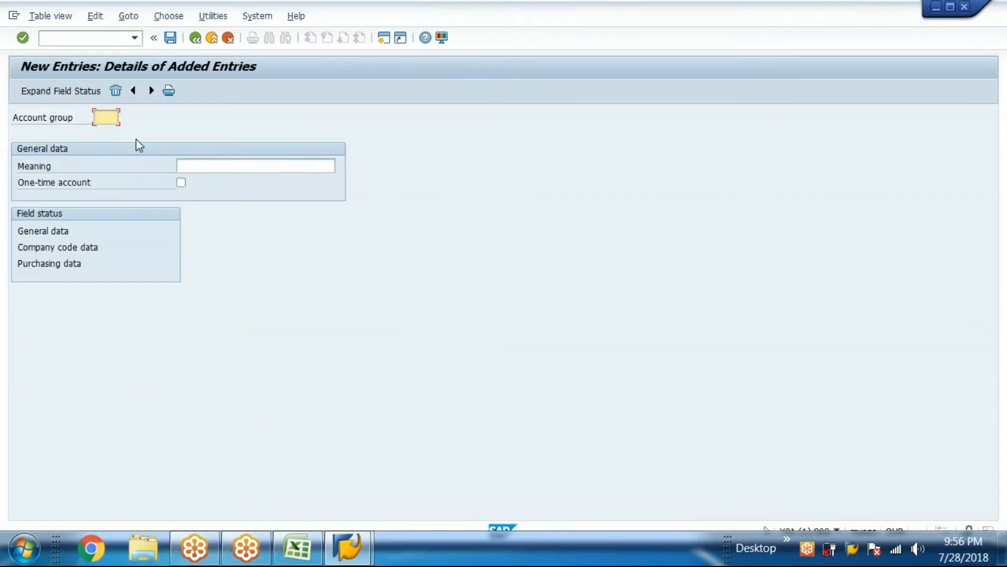
pyautogui.write('ovfv')
pyautogui.click(258, 163)
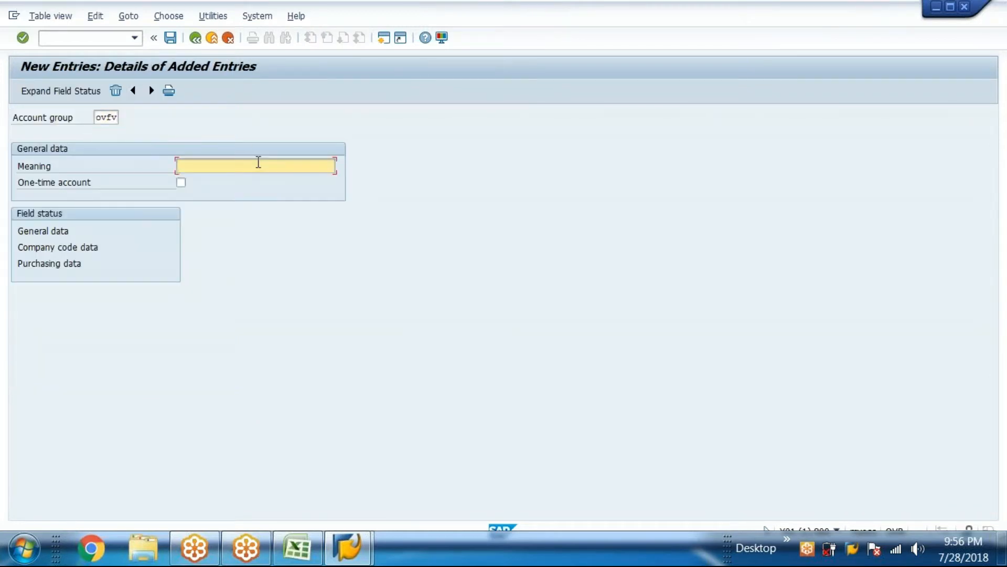
pyautogui.write('ova1 foreign vendor groups')
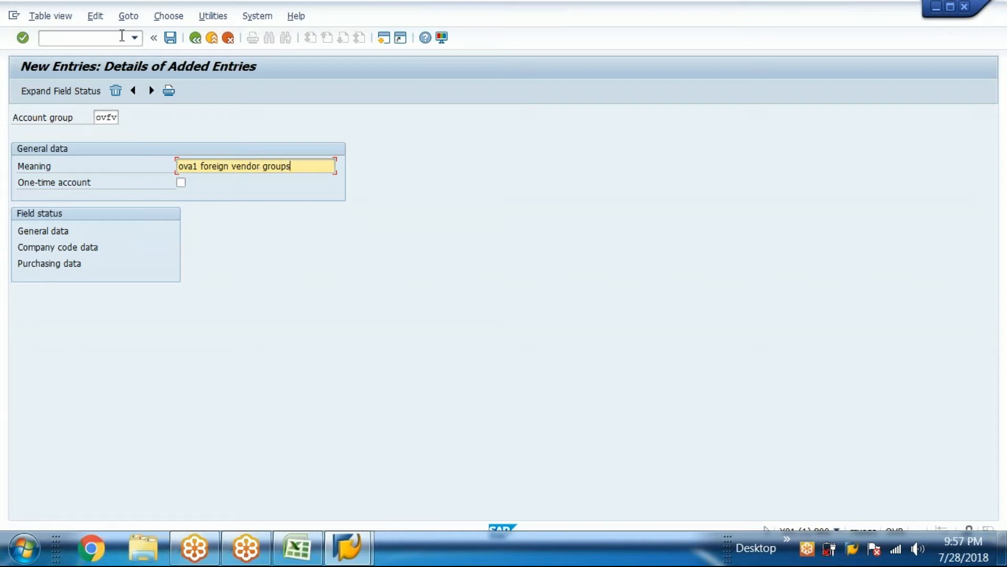
pyautogui.click(170, 37)
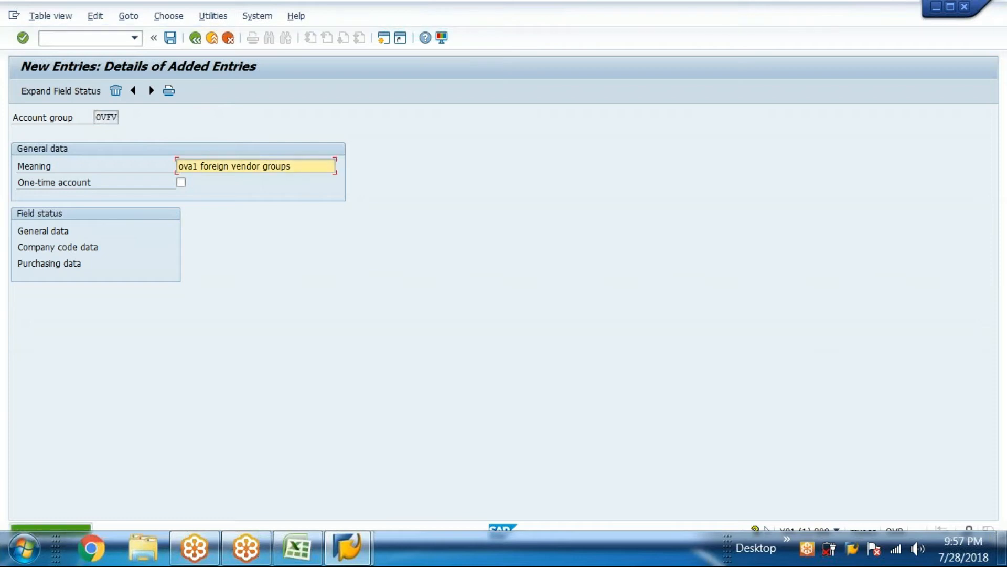
pyautogui.click(193, 42)
pyautogui.click(193, 42)
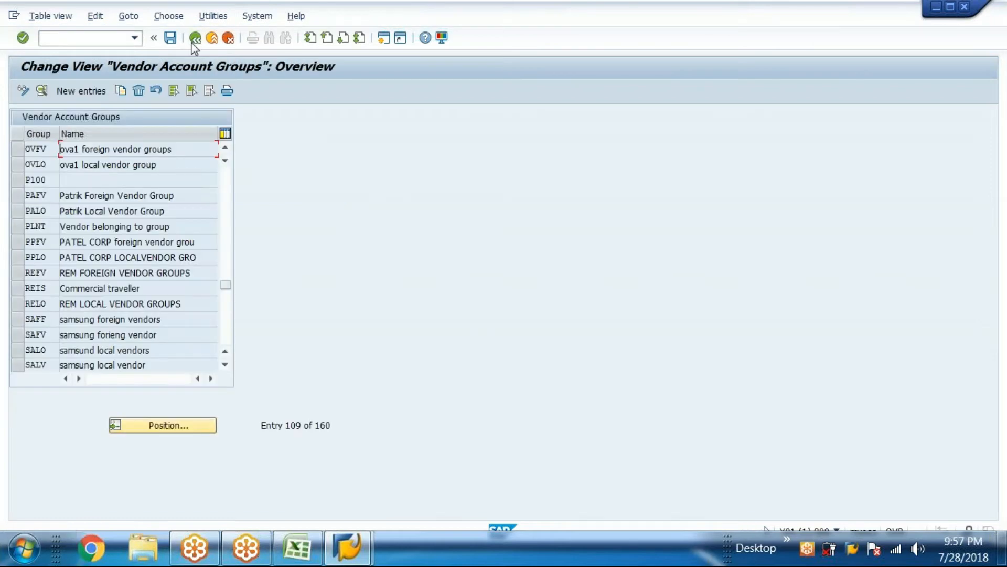
pyautogui.click(193, 42)
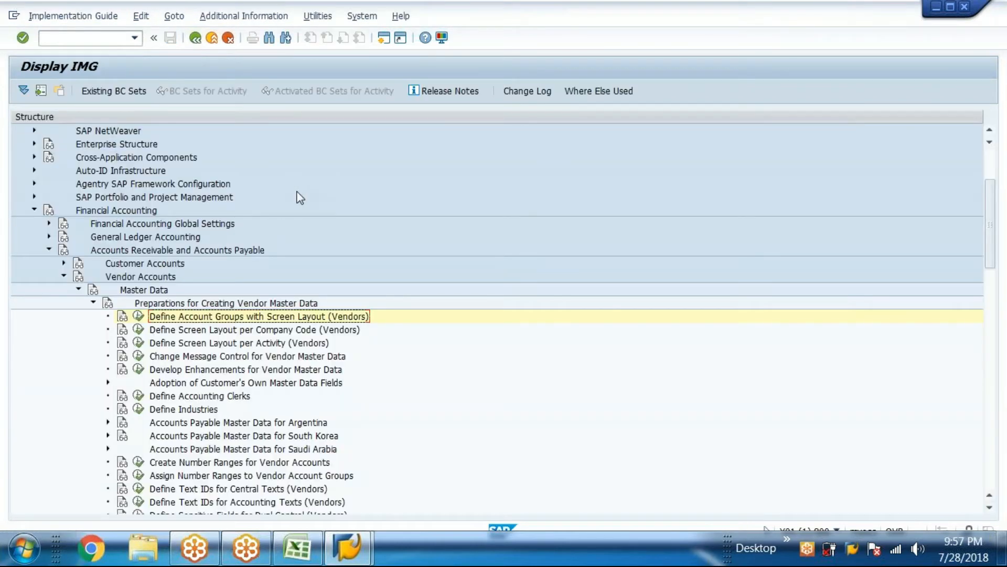
# Run Create Number Ranges for Vendor Accounts, open the intervals for editing, and look through the existing ranges
pyautogui.click(183, 463)
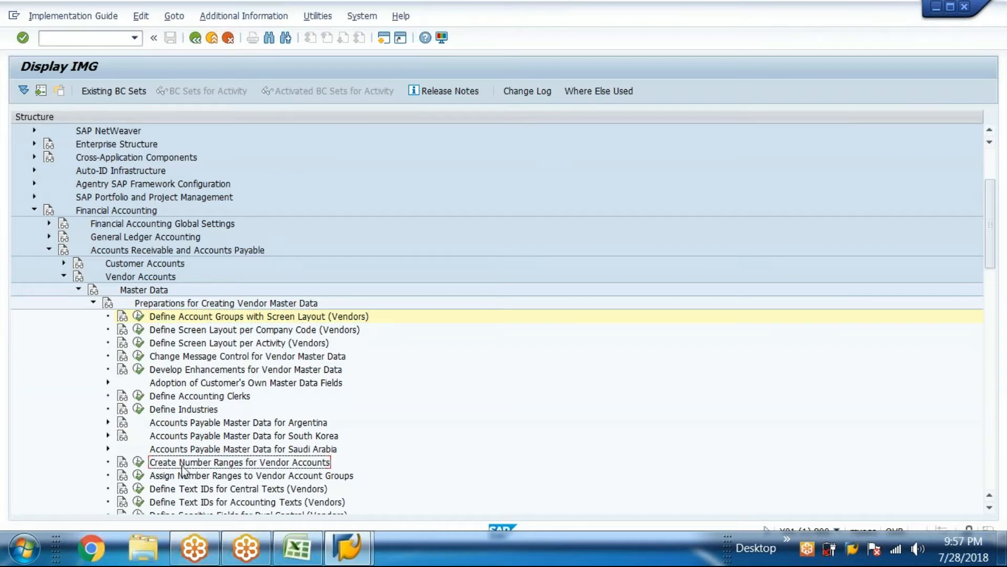
pyautogui.click(138, 461)
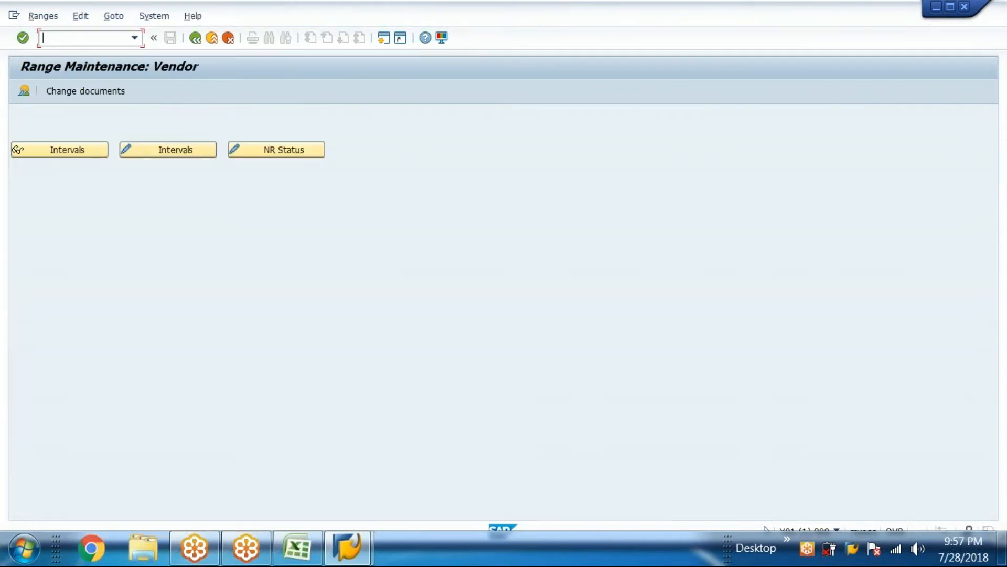
pyautogui.click(169, 150)
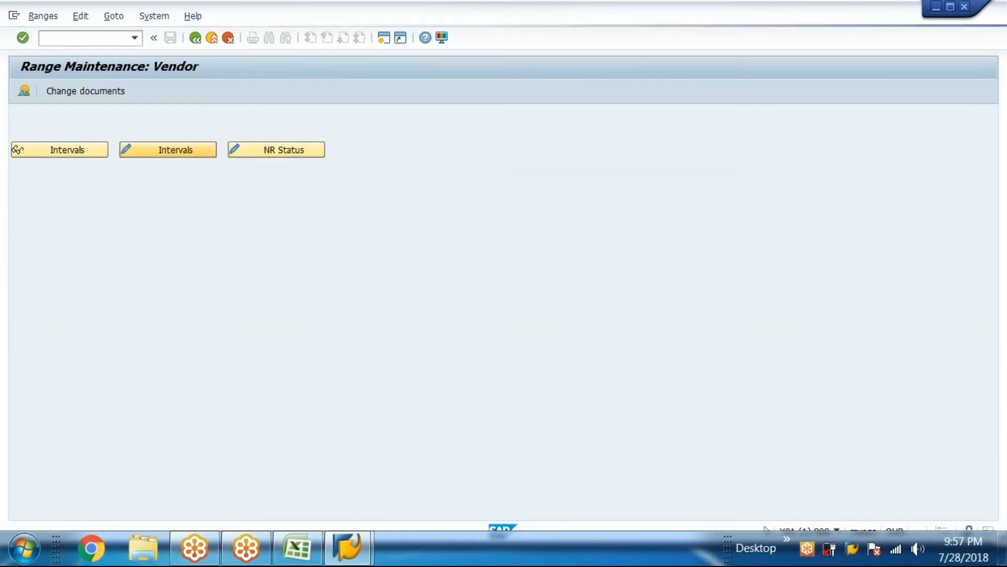
pyautogui.scroll(-3, 294, 298)
pyautogui.scroll(-3, 282, 300)
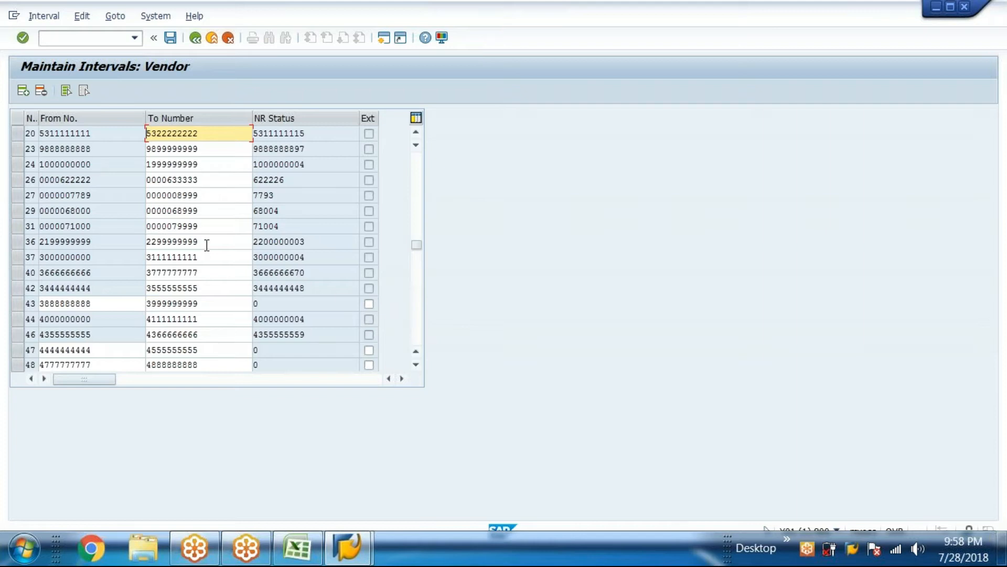
pyautogui.scroll(5, 206, 265)
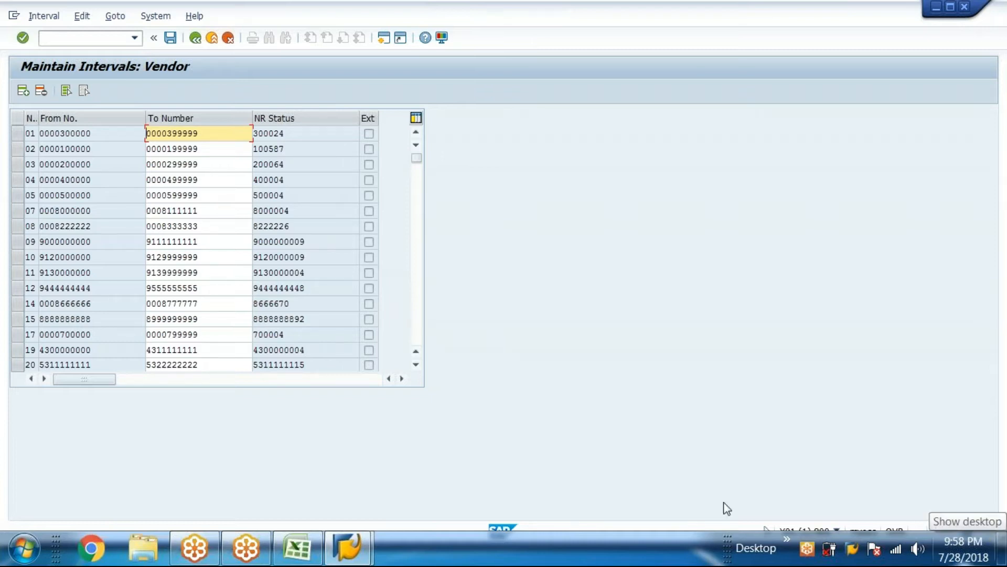
pyautogui.scroll(-4, 297, 368)
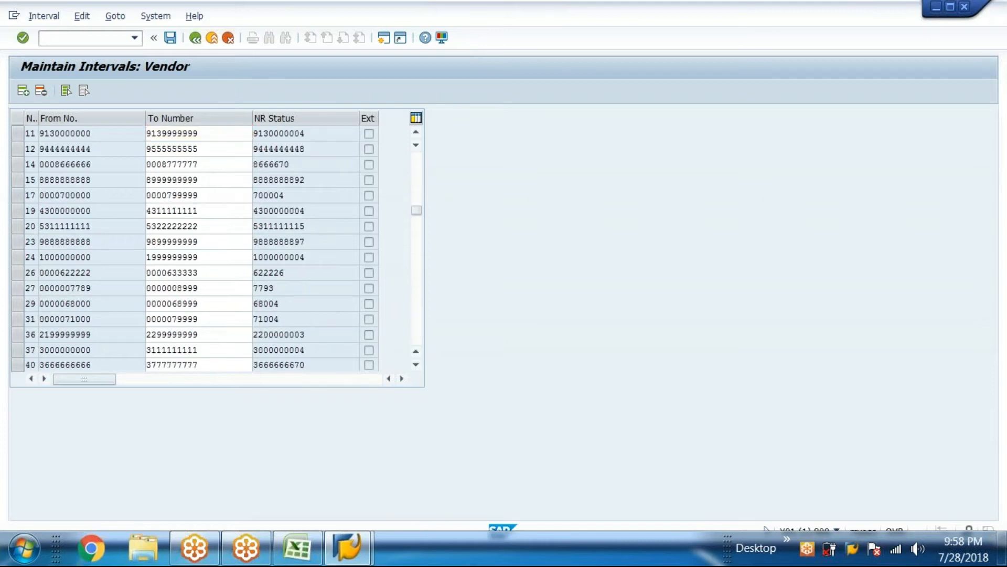
pyautogui.scroll(-2, 53, 336)
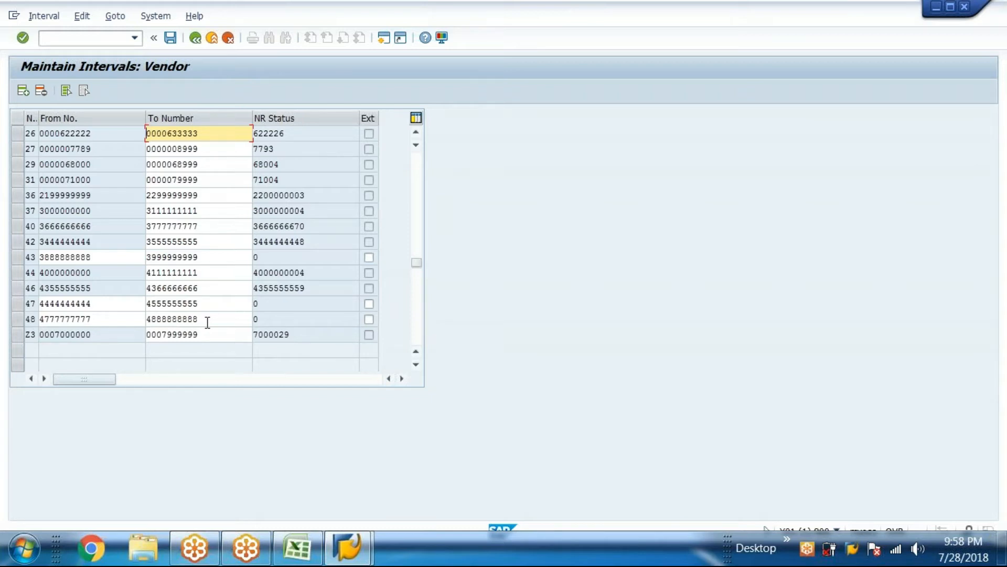
pyautogui.click(32, 319)
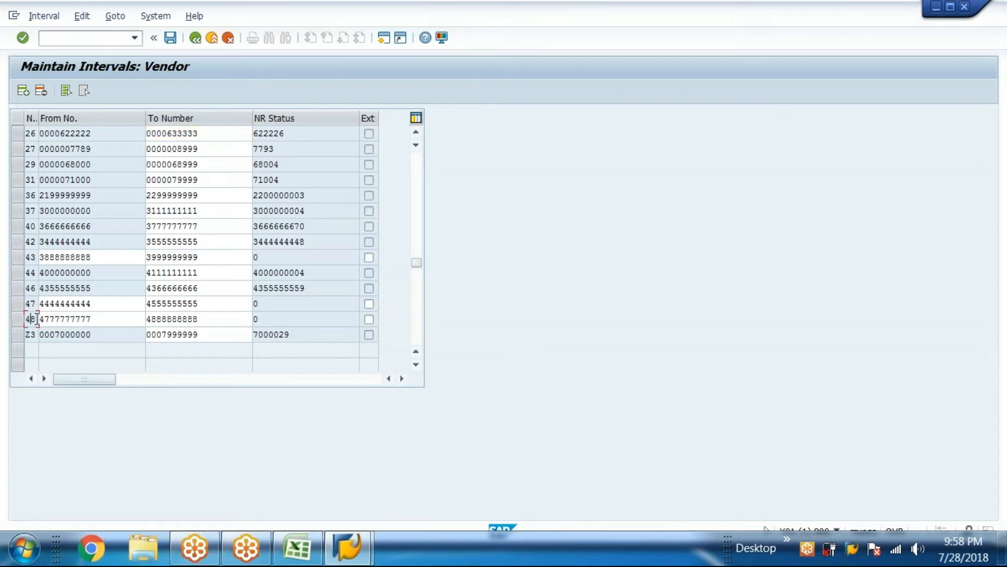
pyautogui.click(23, 91)
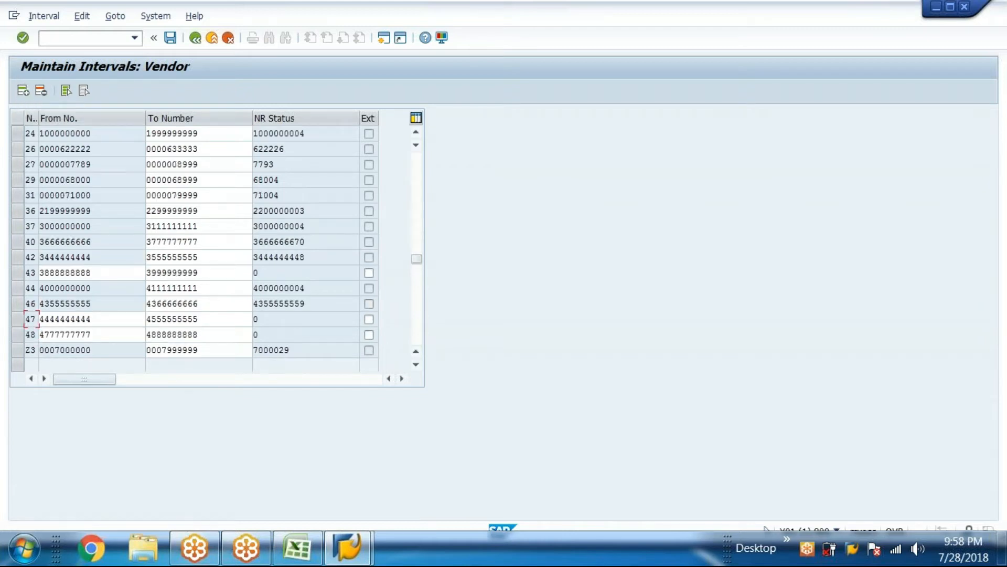
pyautogui.moveTo(419, 256); pyautogui.dragTo(416, 148)
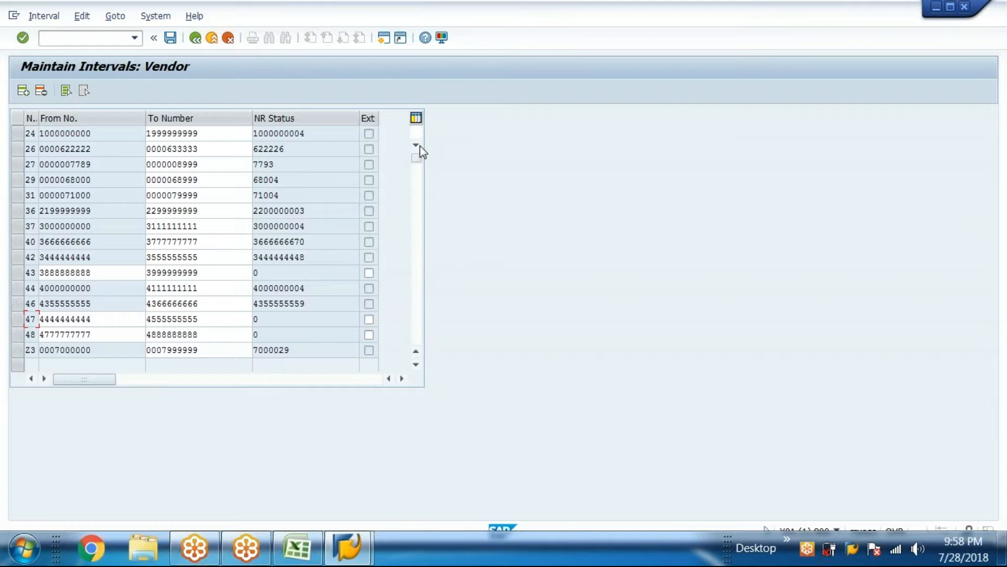
pyautogui.click(30, 134)
pyautogui.write('49')
pyautogui.click(71, 134)
pyautogui.write('4999999999')
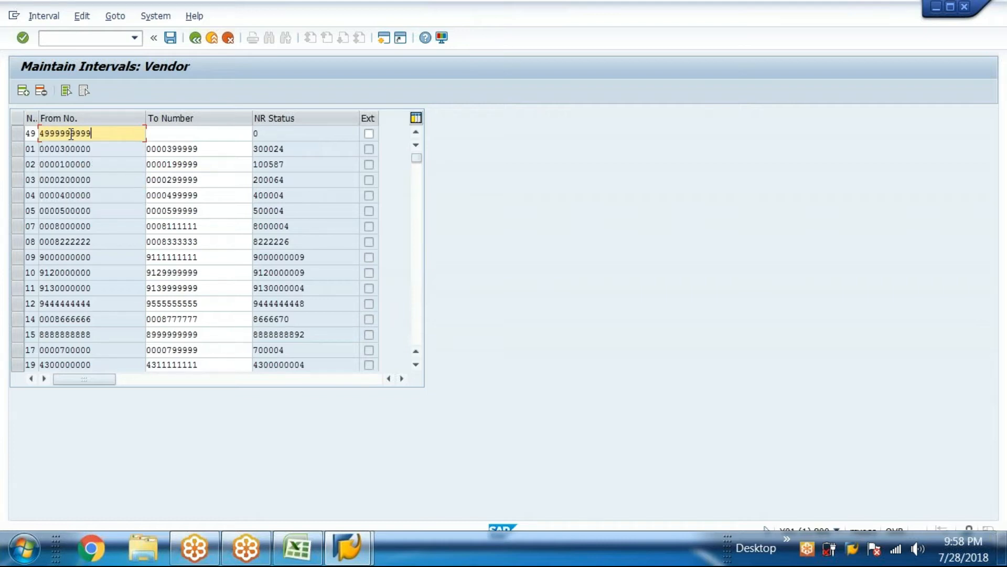
pyautogui.click(184, 134)
pyautogui.write('5000000000')
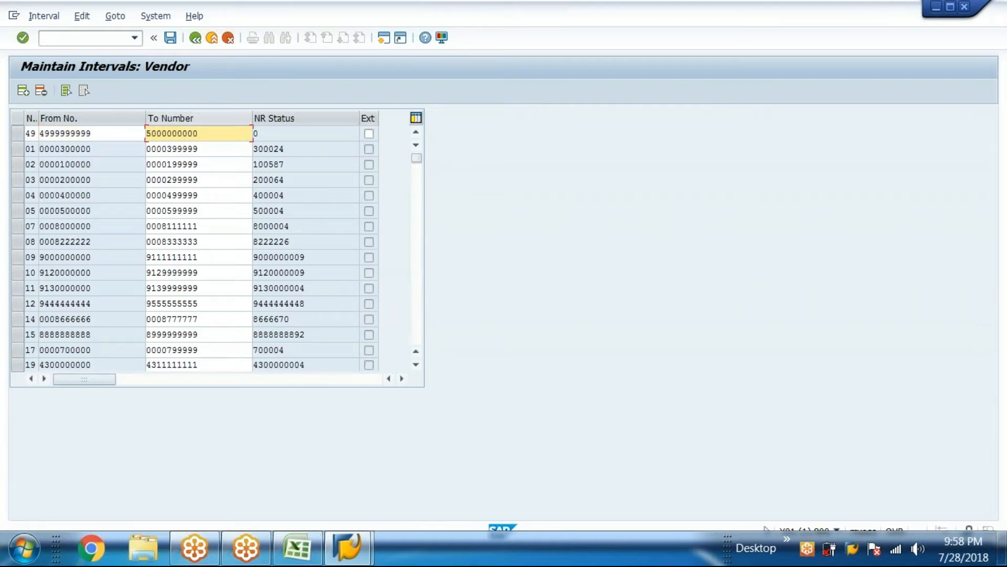
# Save the new vendor interval and acknowledge the number range interval transport notice
pyautogui.click(170, 38)
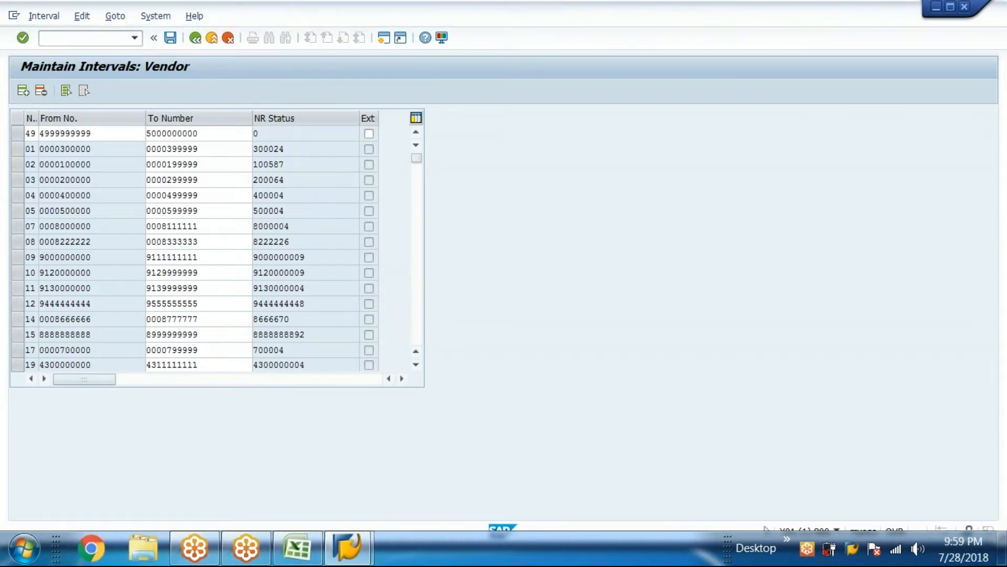
pyautogui.moveTo(612, 16); pyautogui.dragTo(616, 1)
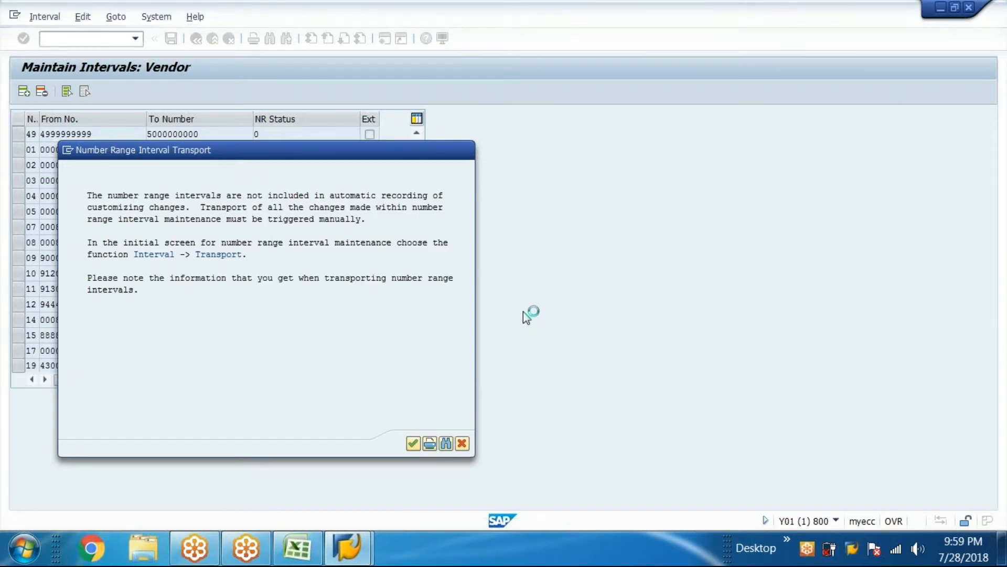
pyautogui.press('Return')
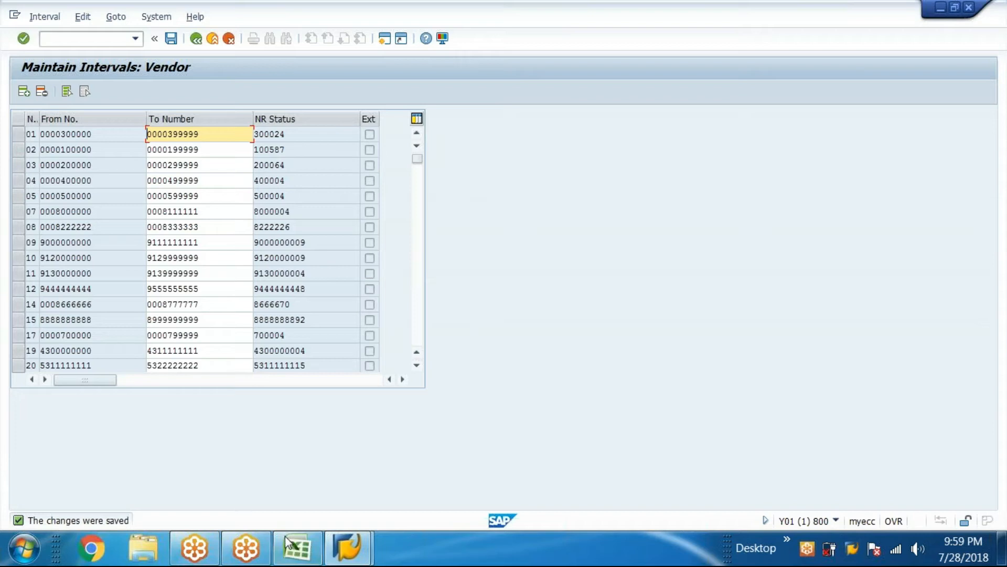
# Switch to the Excel AP sheet and enter "Create number ranges for vendor groups" in B4 and "no trn" in G4
pyautogui.click(294, 547)
pyautogui.doubleClick(111, 229)
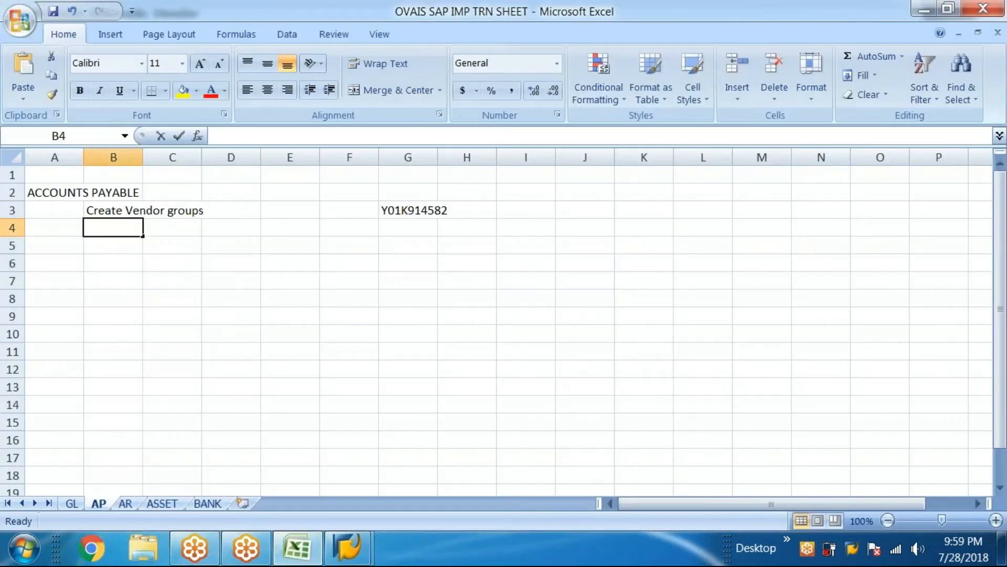
pyautogui.write('Create ')
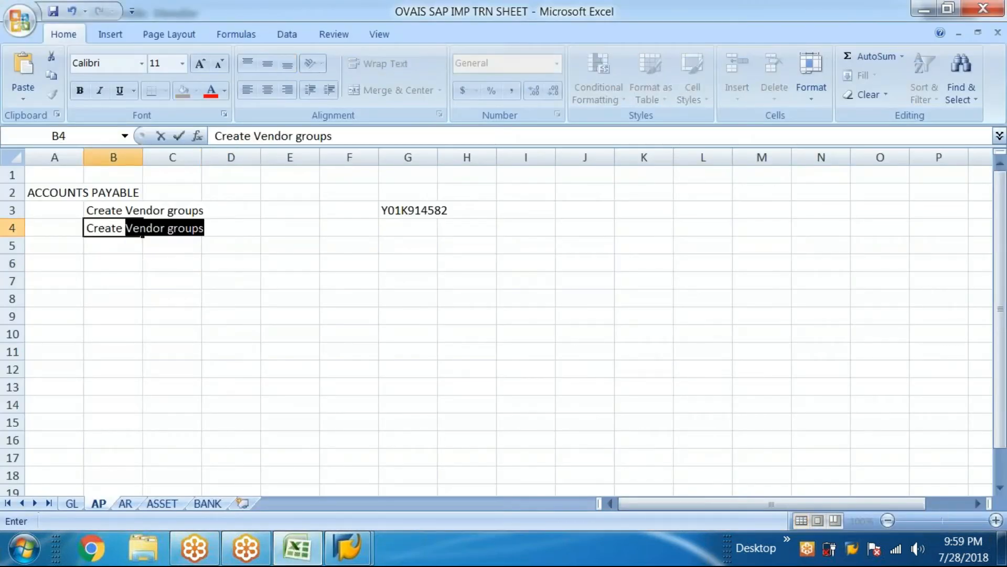
pyautogui.write('number range')
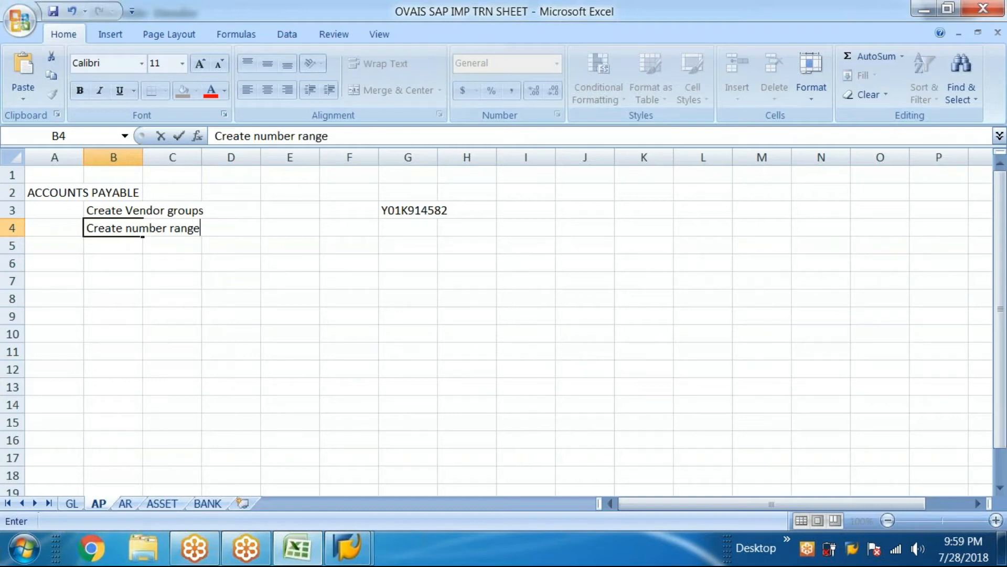
pyautogui.write('s for vendor g')
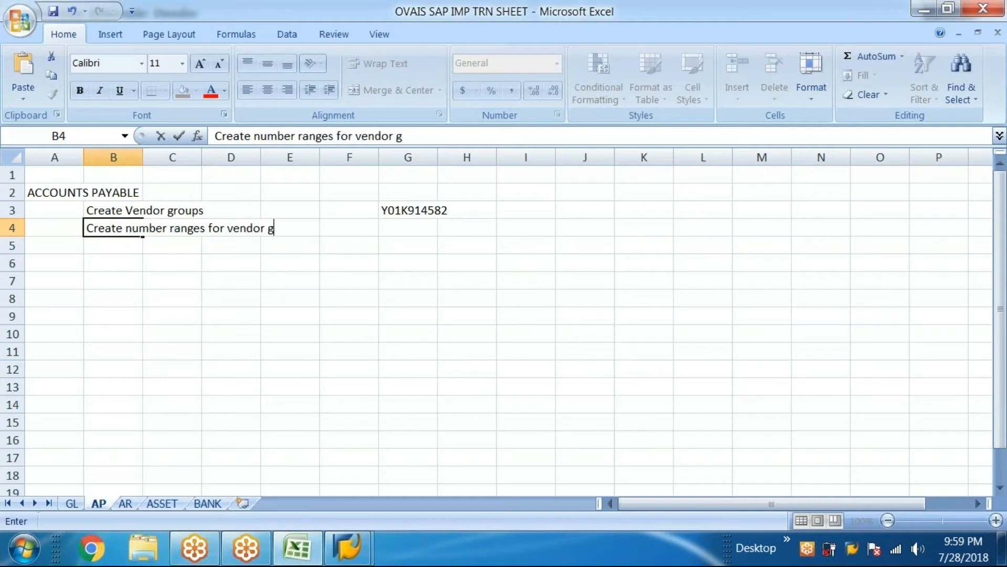
pyautogui.write('roups')
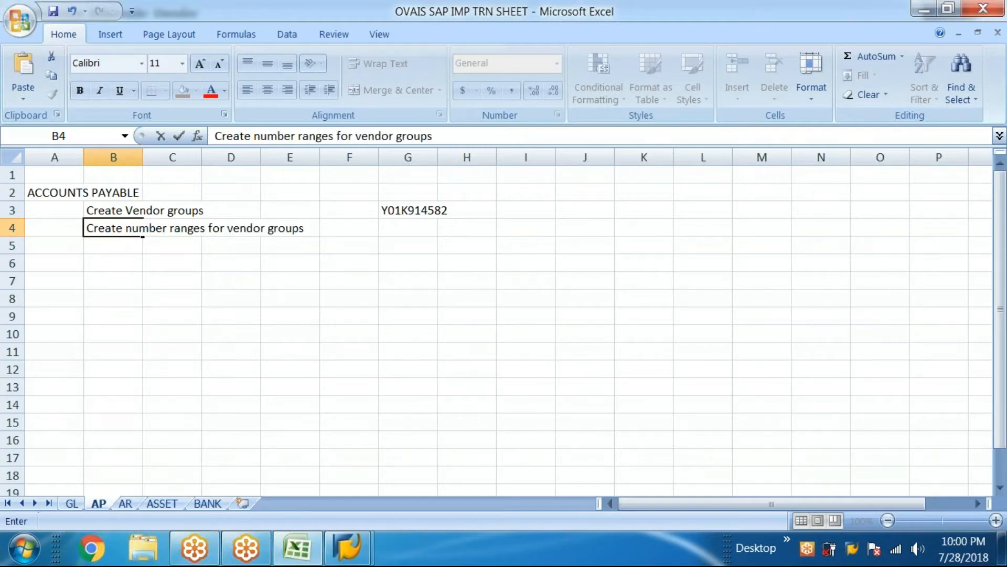
pyautogui.click(411, 226)
pyautogui.write('no trn')
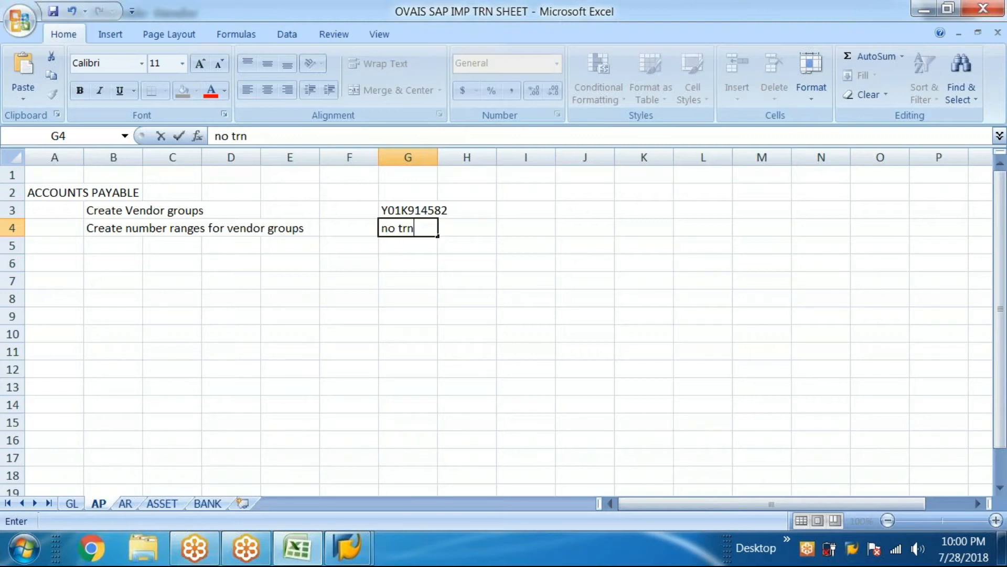
# Switch back to SAP, select interval 49 near the end of the list, and insert a new vendor interval row
pyautogui.click(303, 543)
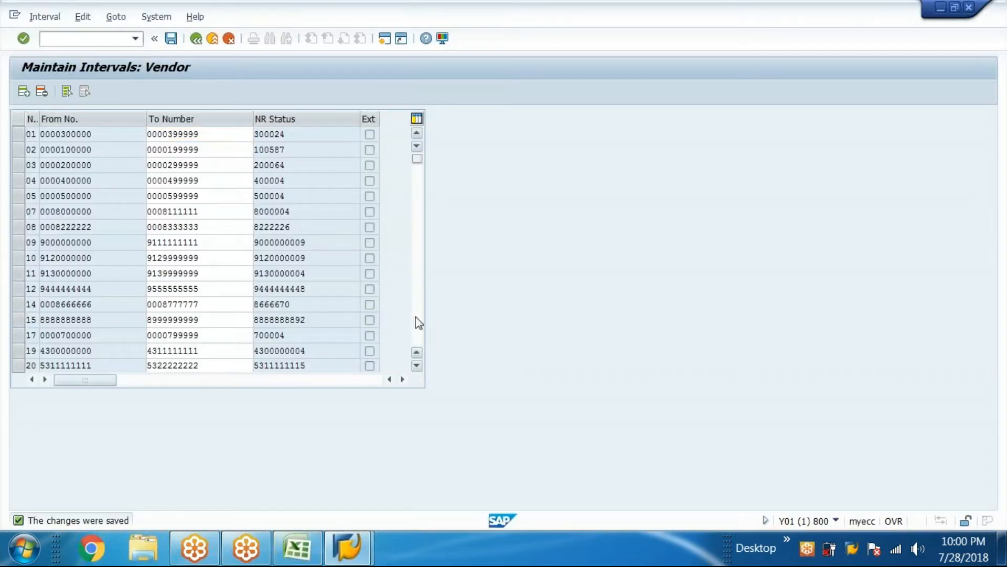
pyautogui.click(415, 316)
pyautogui.click(416, 316)
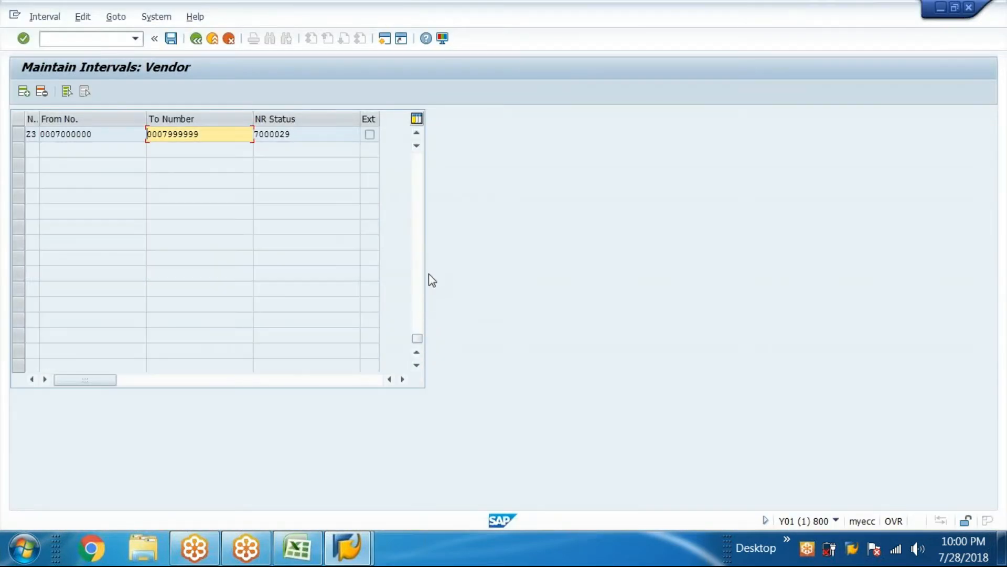
pyautogui.click(418, 273)
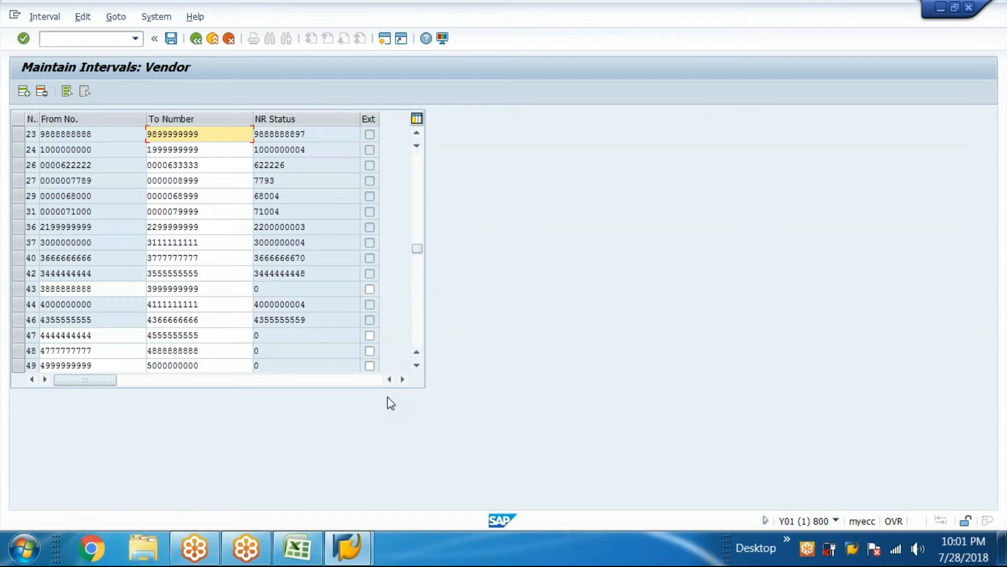
pyautogui.scroll(-2, 389, 400)
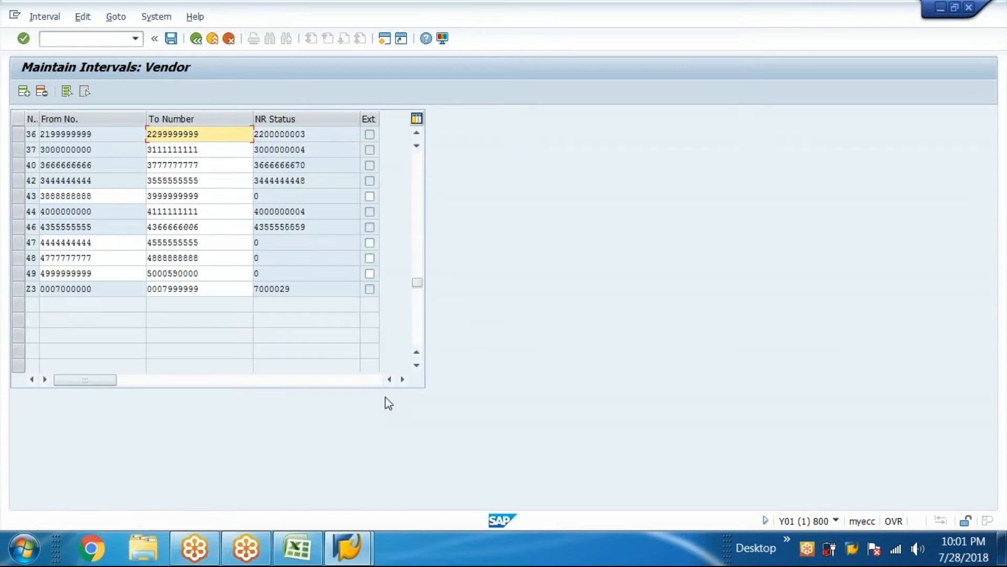
pyautogui.click(20, 274)
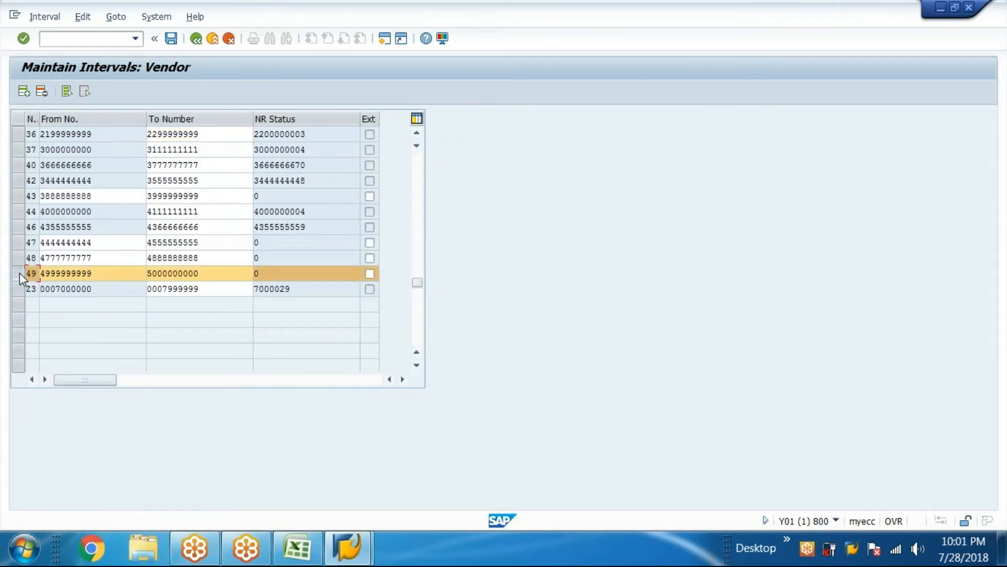
pyautogui.click(28, 97)
pyautogui.moveTo(417, 282); pyautogui.dragTo(420, 139)
pyautogui.click(31, 134)
pyautogui.write('50')
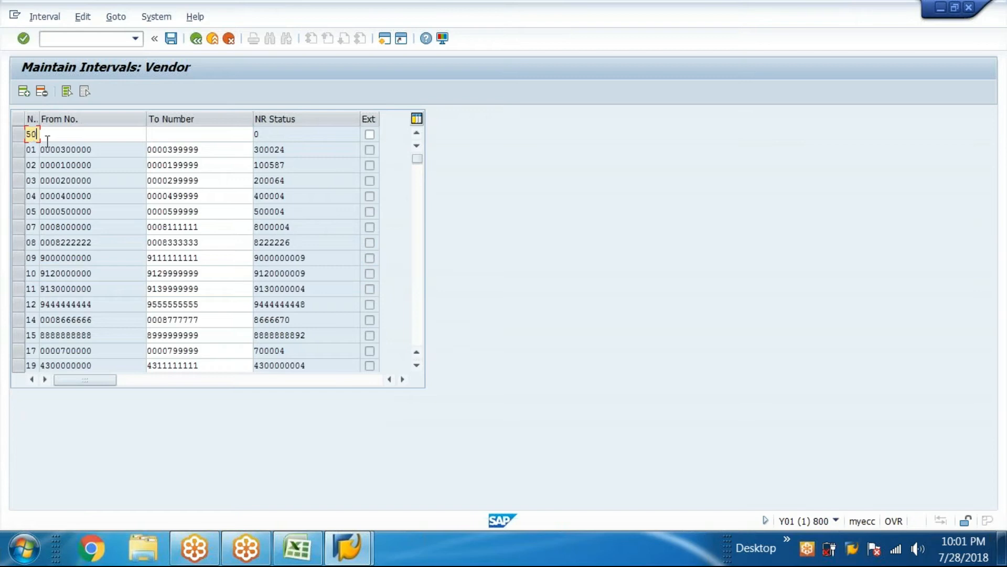
pyautogui.click(80, 133)
pyautogui.write('5111111111')
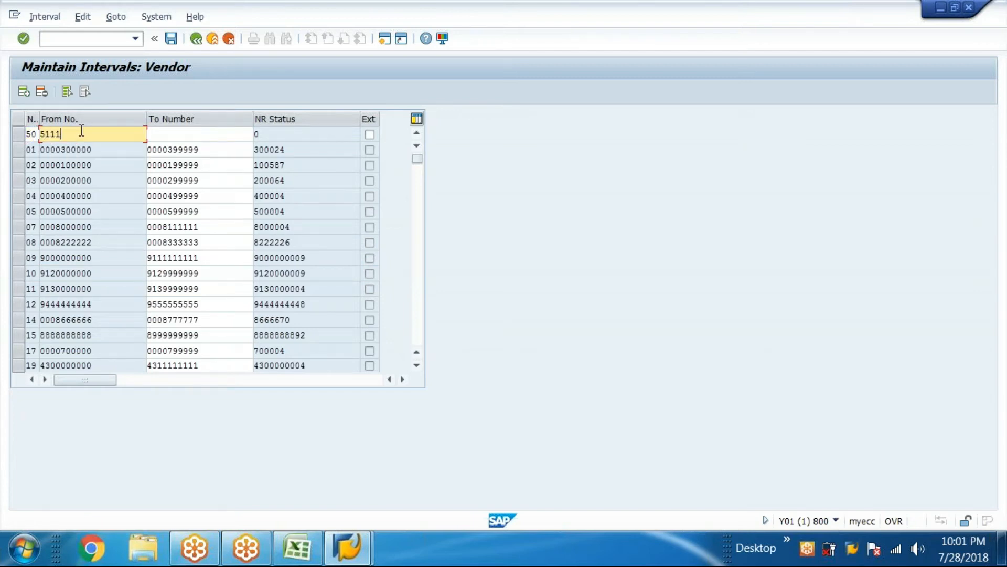
pyautogui.click(175, 139)
pyautogui.write('5')
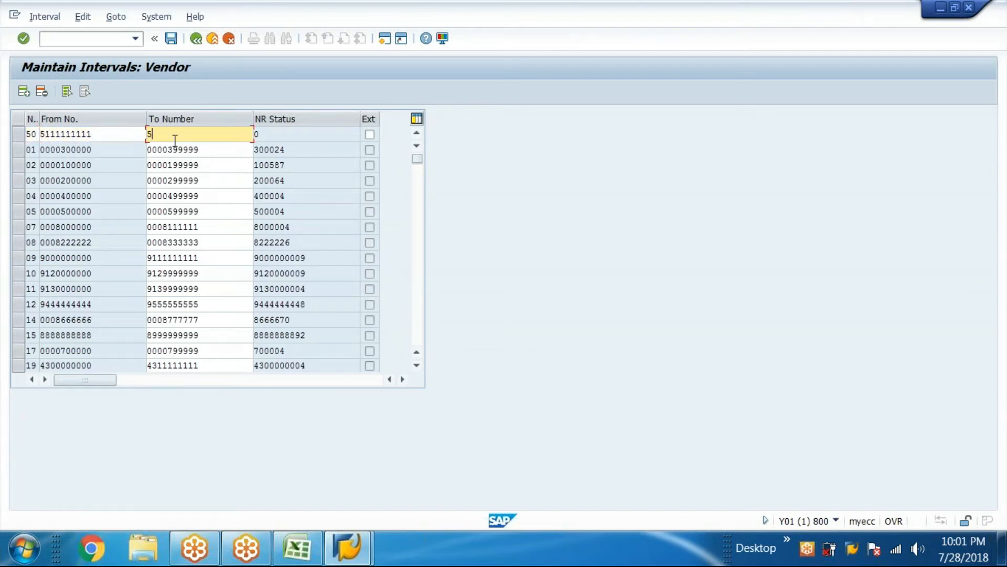
pyautogui.write('222222222')
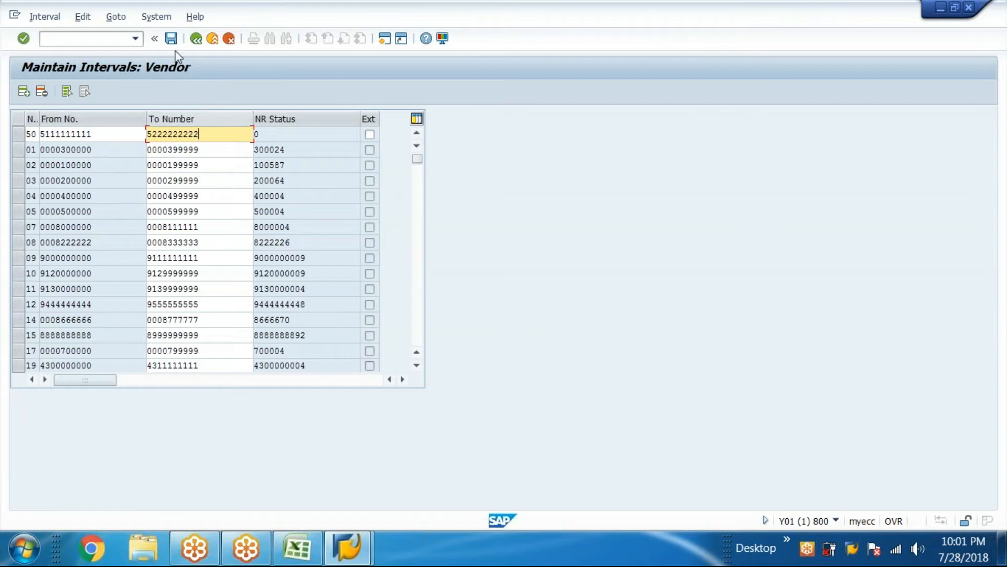
# Save the vendor intervals and return to the IMG customizing tree
pyautogui.click(176, 40)
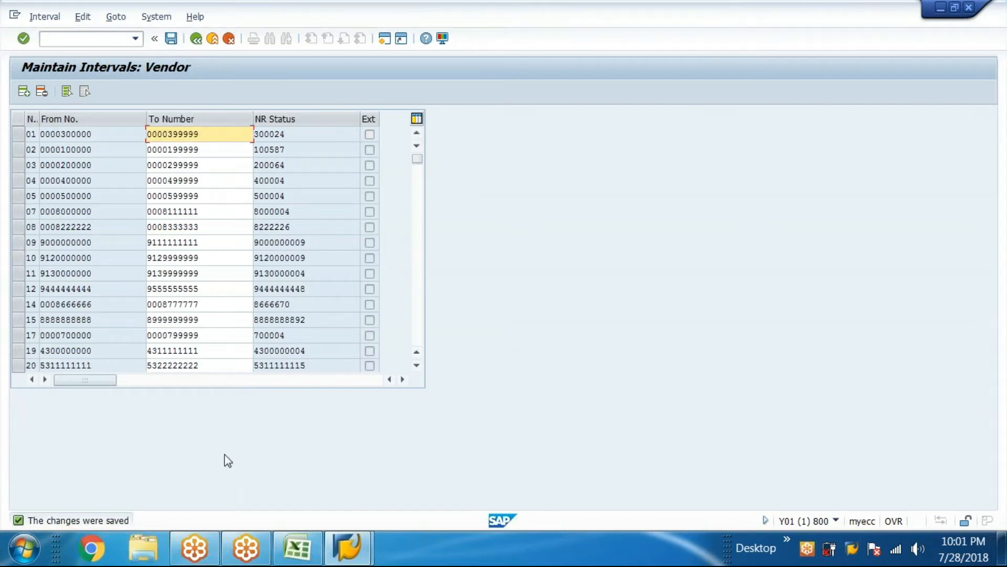
pyautogui.click(196, 39)
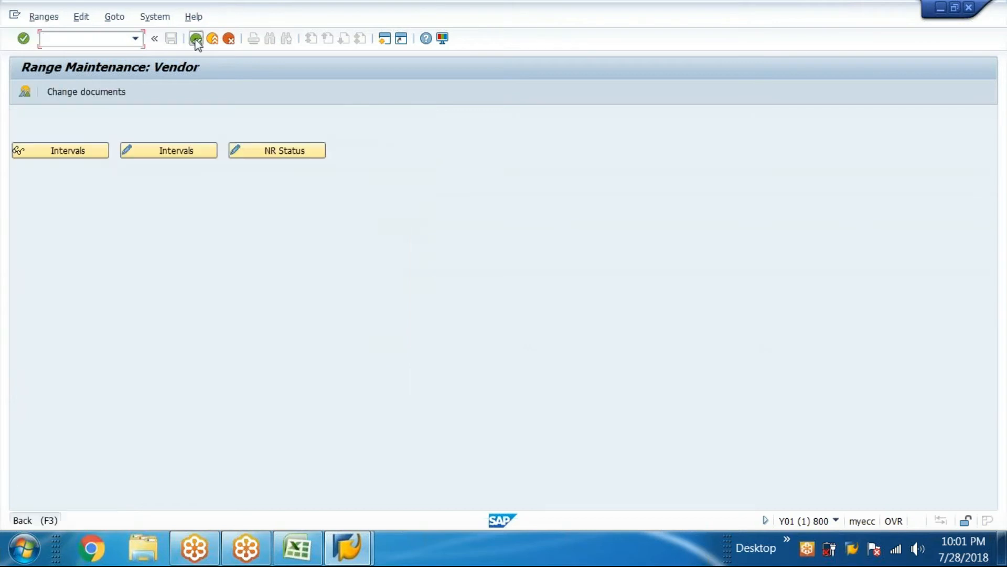
pyautogui.click(196, 39)
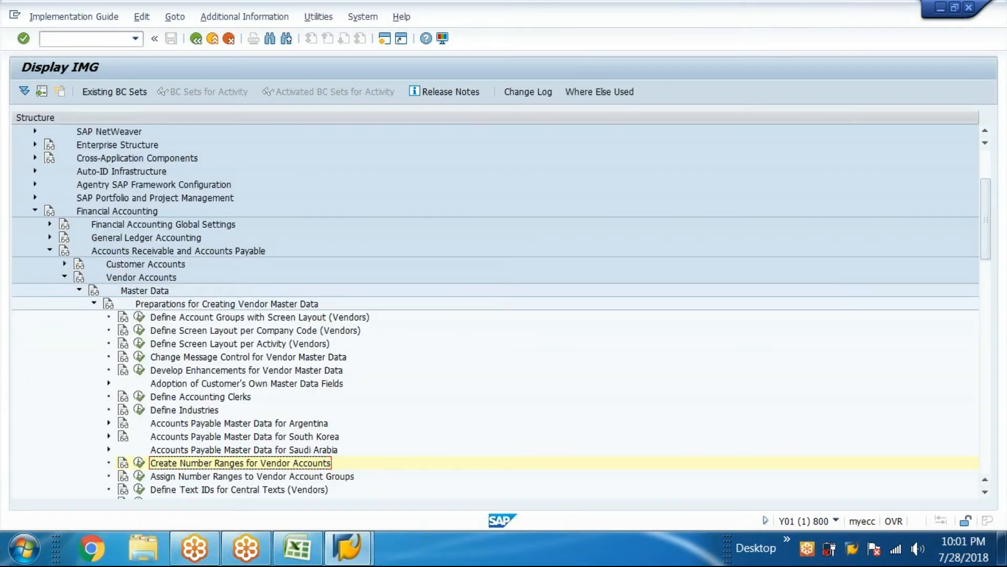
# Switch to the Excel AP sheet and enter "49,50" in I4 and "ovlv,ovfv" in I3
pyautogui.click(297, 547)
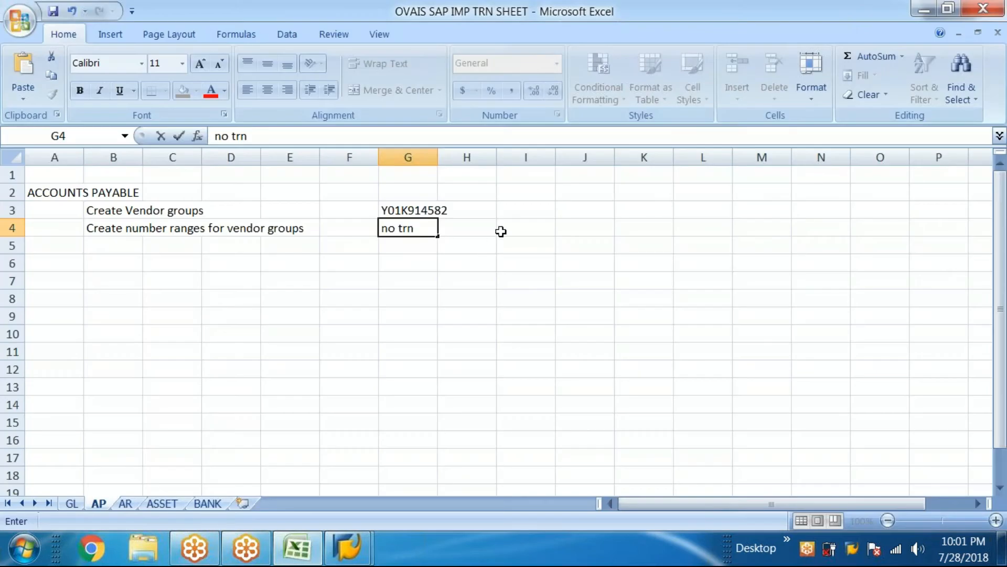
pyautogui.doubleClick(508, 228)
pyautogui.write('49')
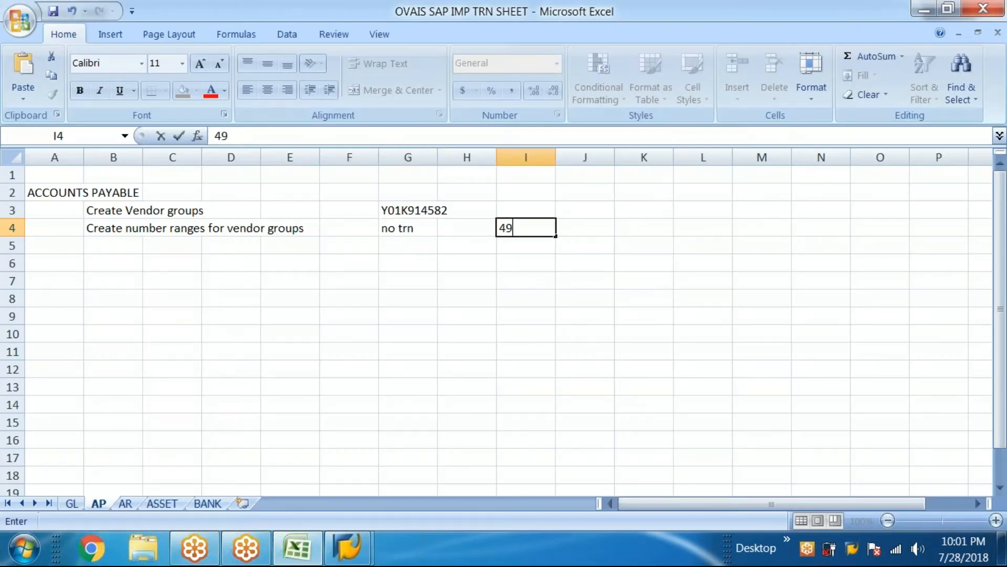
pyautogui.write(',50')
pyautogui.click(525, 206)
pyautogui.write('ov')
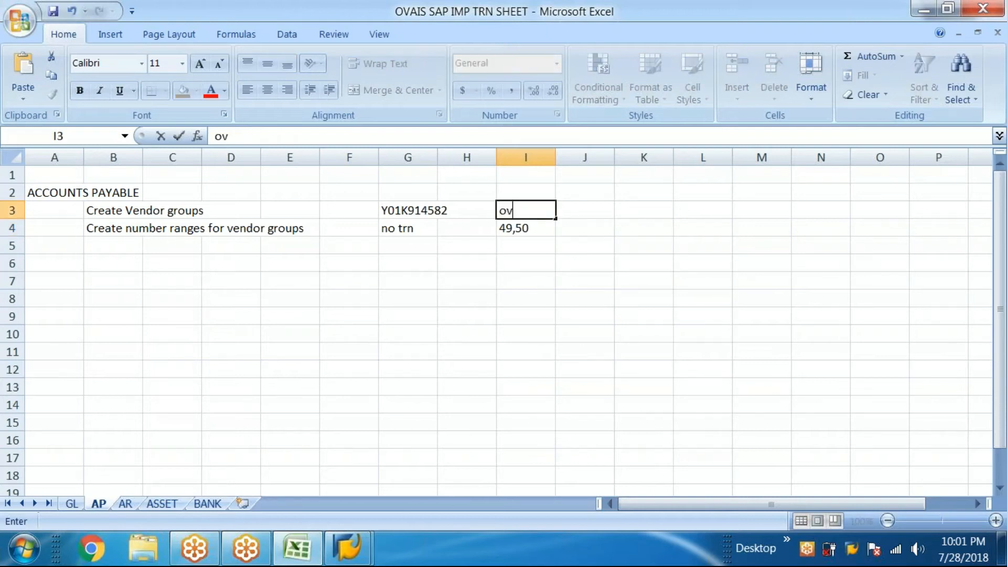
pyautogui.write('lv,ovfv')
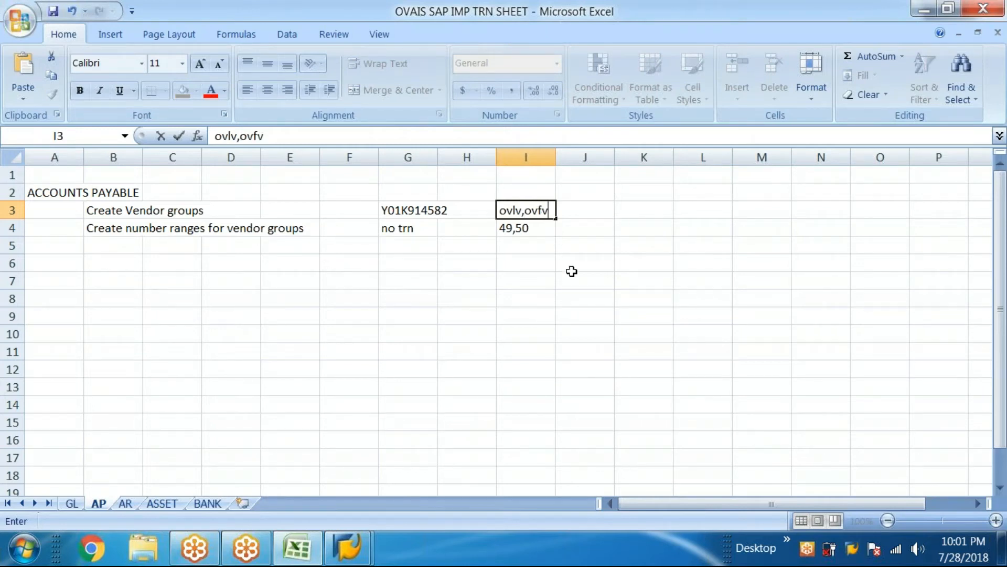
# Switch back to SAP and open the Assign Number Ranges to Vendor Account Groups activity
pyautogui.click(296, 547)
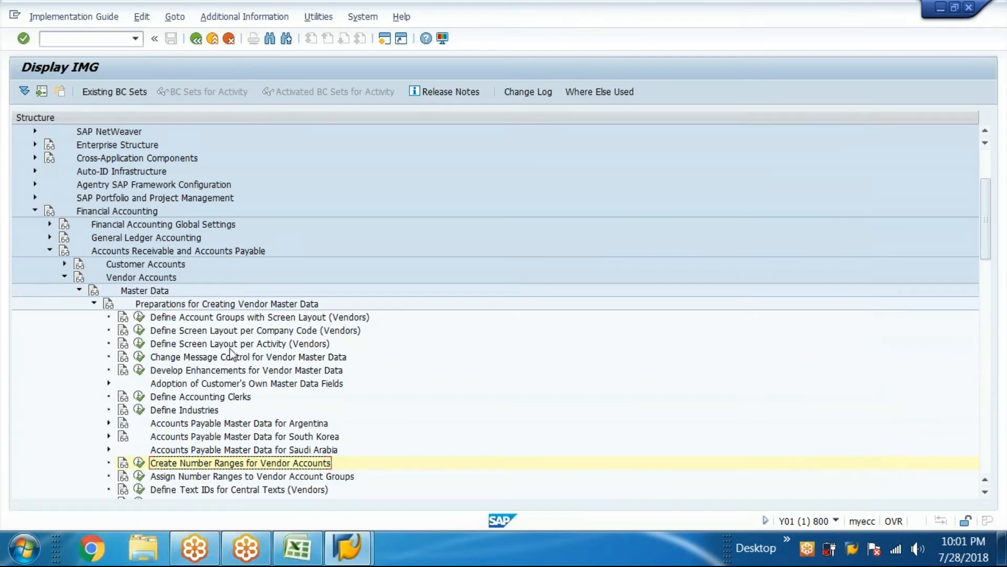
pyautogui.scroll(-1, 233, 356)
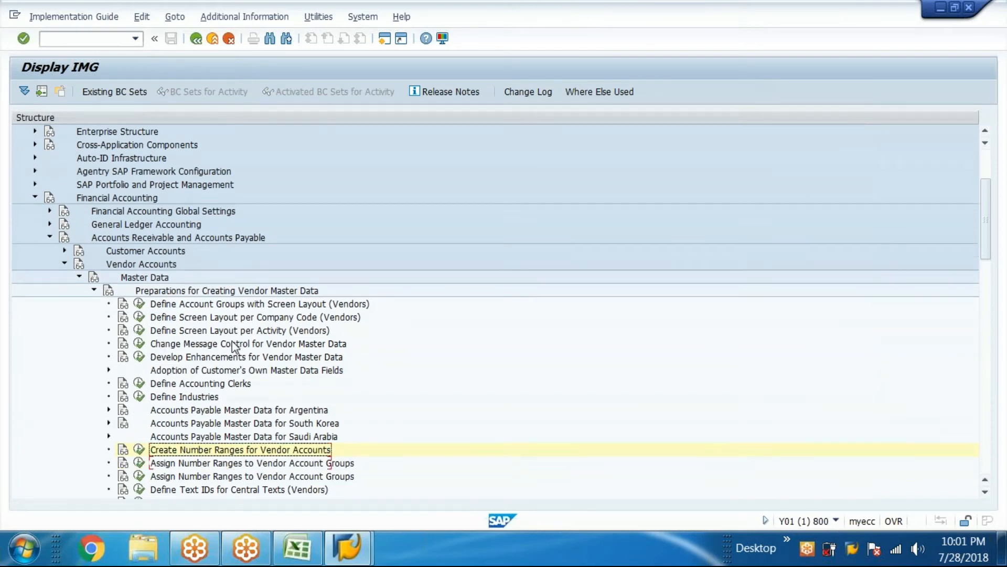
pyautogui.click(245, 464)
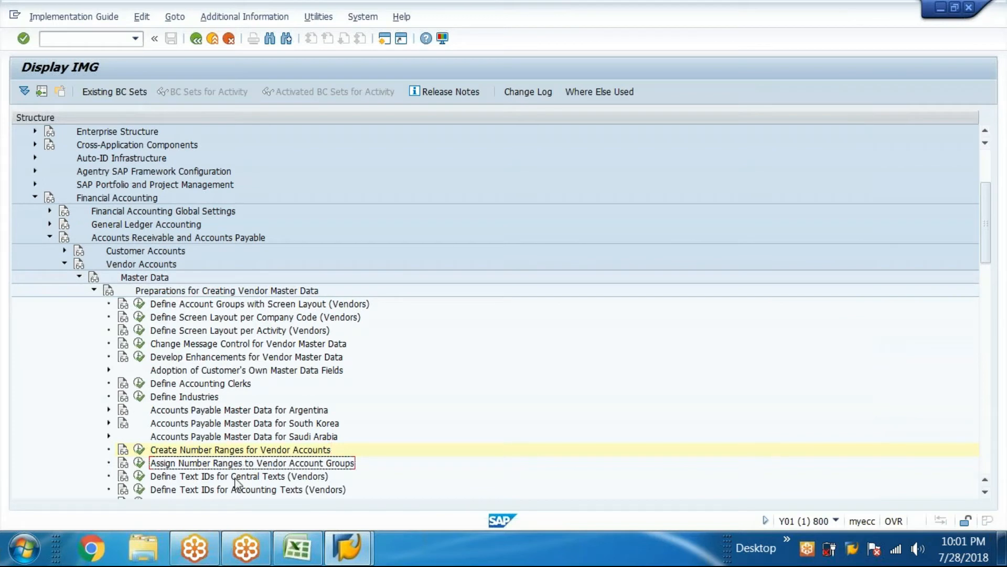
pyautogui.click(139, 462)
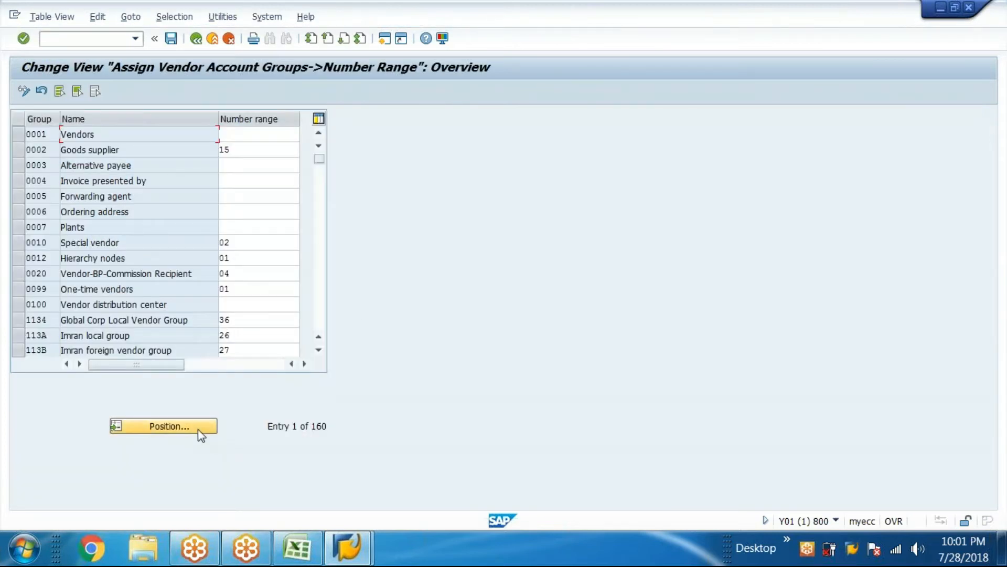
# Position the account group list at "ova1" and locate the ova1 foreign and local vendor groups
pyautogui.click(178, 426)
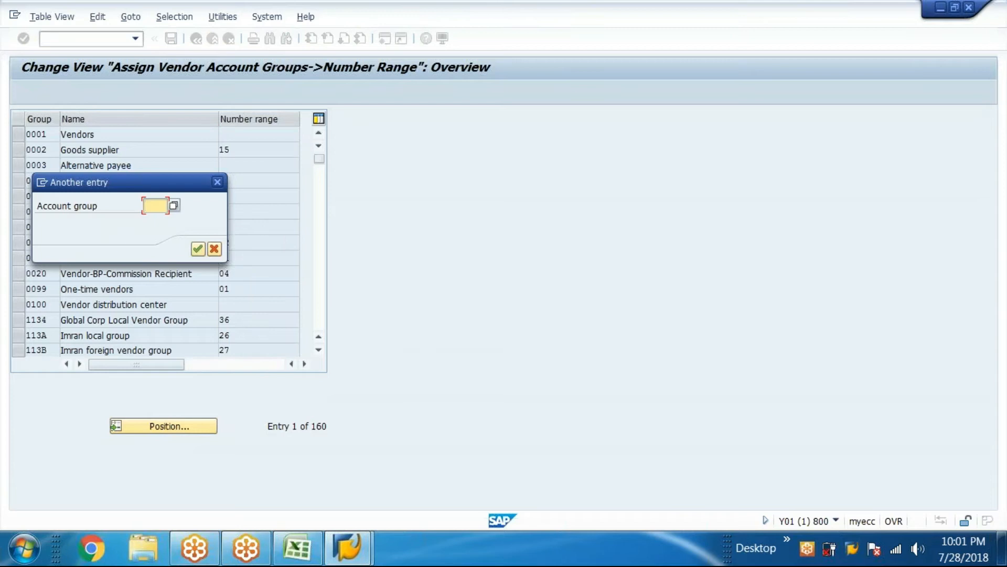
pyautogui.write('ov')
pyautogui.write('a1')
pyautogui.press('Return')
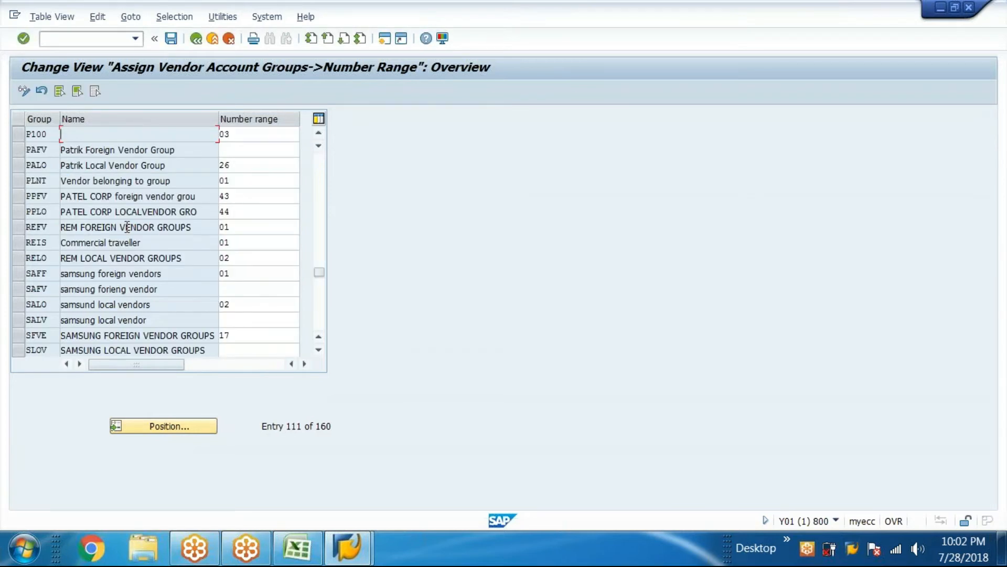
pyautogui.scroll(1, 155, 241)
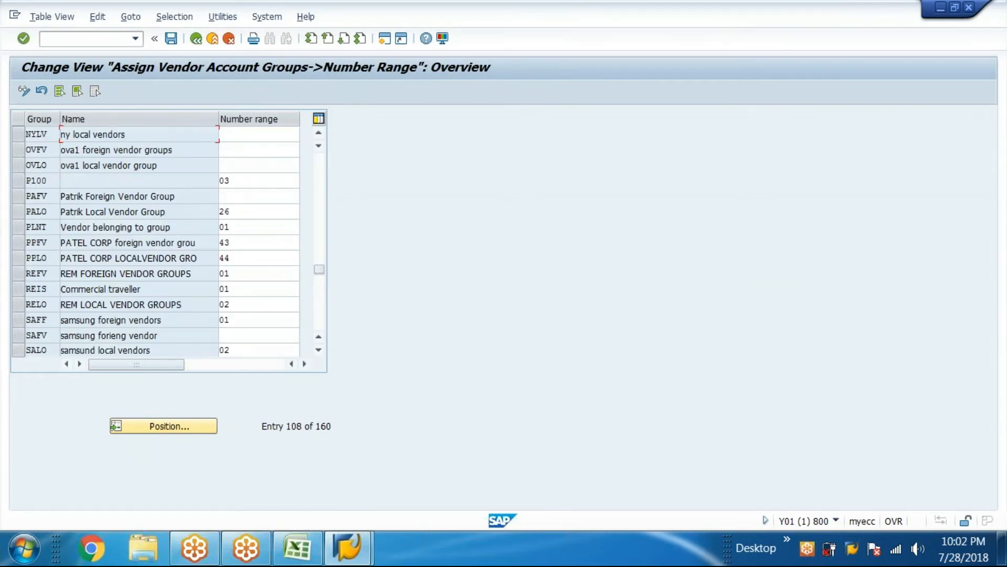
# Switch to the Excel AP sheet and correct the vendor group codes in I3 to "ovlo,ovfv"
pyautogui.click(297, 548)
pyautogui.doubleClick(523, 210)
pyautogui.press('BackSpace')
pyautogui.write('ovlo,ovfv')
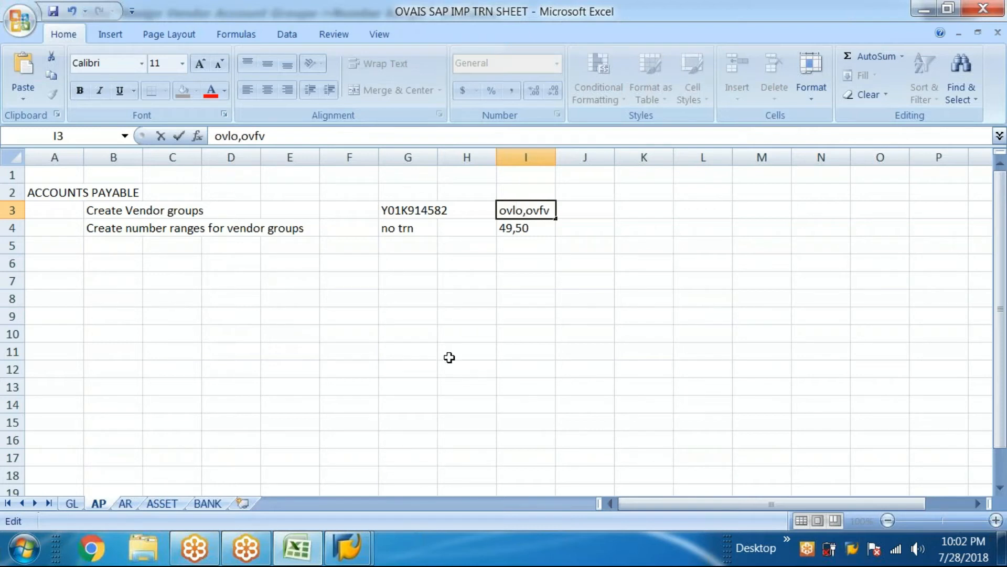
# Switch back to SAP and assign number range 49 to group OVFV and 50 to group OVLO
pyautogui.click(348, 548)
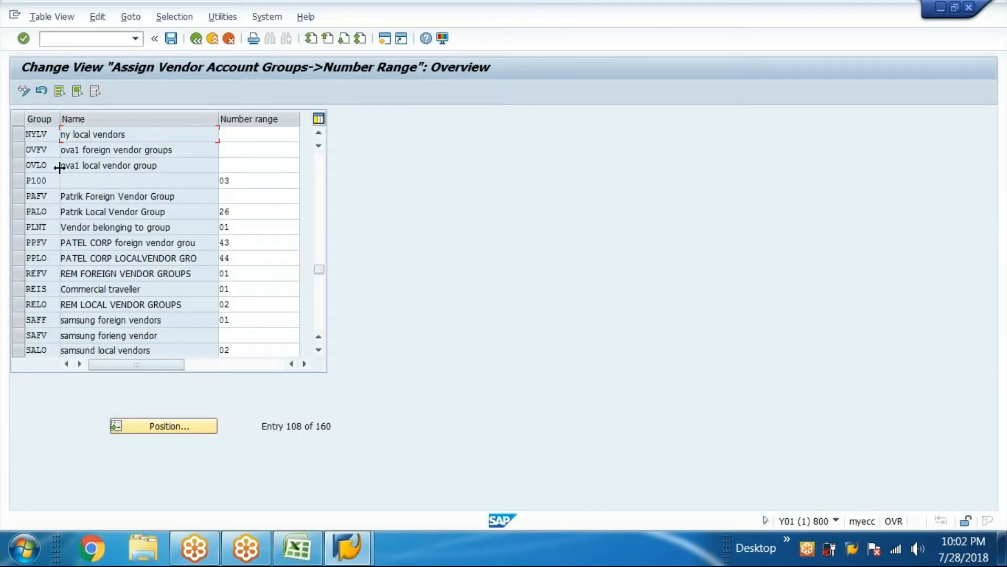
pyautogui.click(236, 151)
pyautogui.click(232, 165)
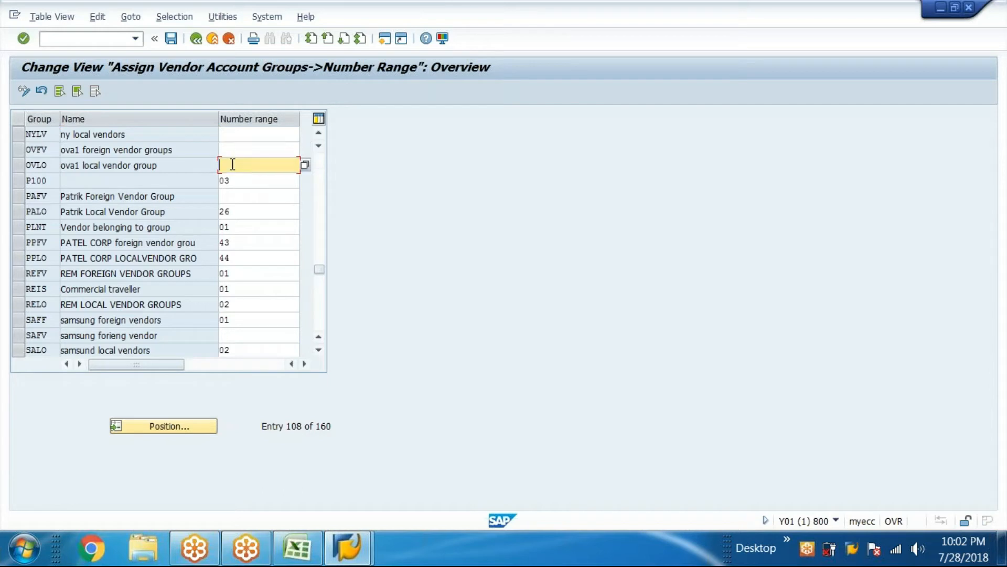
pyautogui.click(236, 150)
pyautogui.write('4')
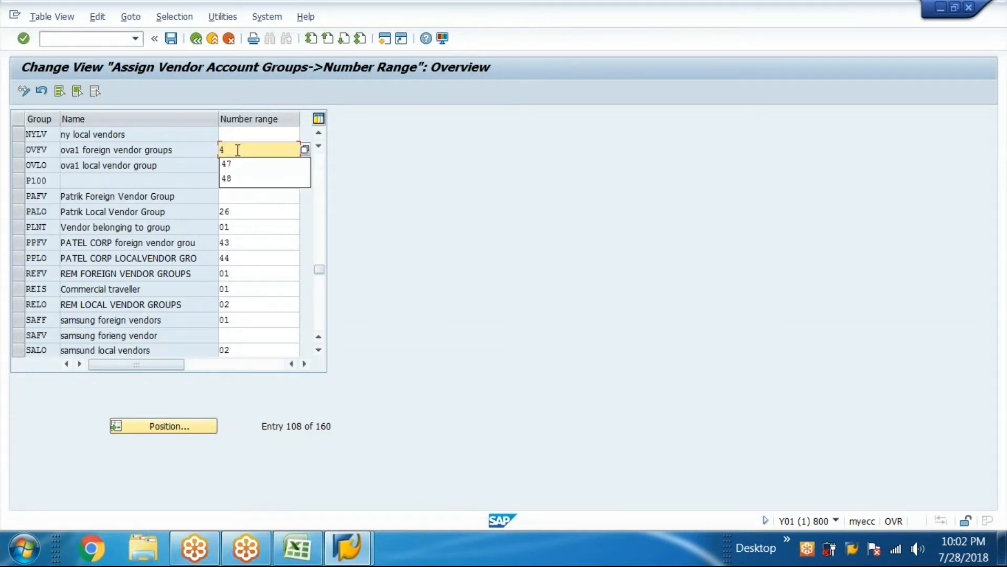
pyautogui.write('9')
pyautogui.click(229, 160)
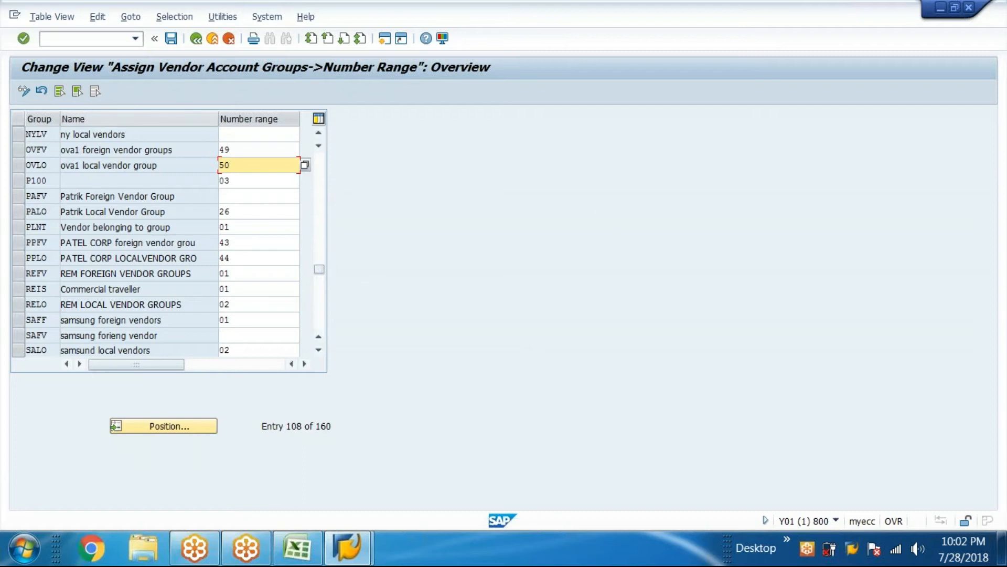
# Save the assignments under a new customizing request described as "Assign number ranges to vendor groups"
pyautogui.click(170, 39)
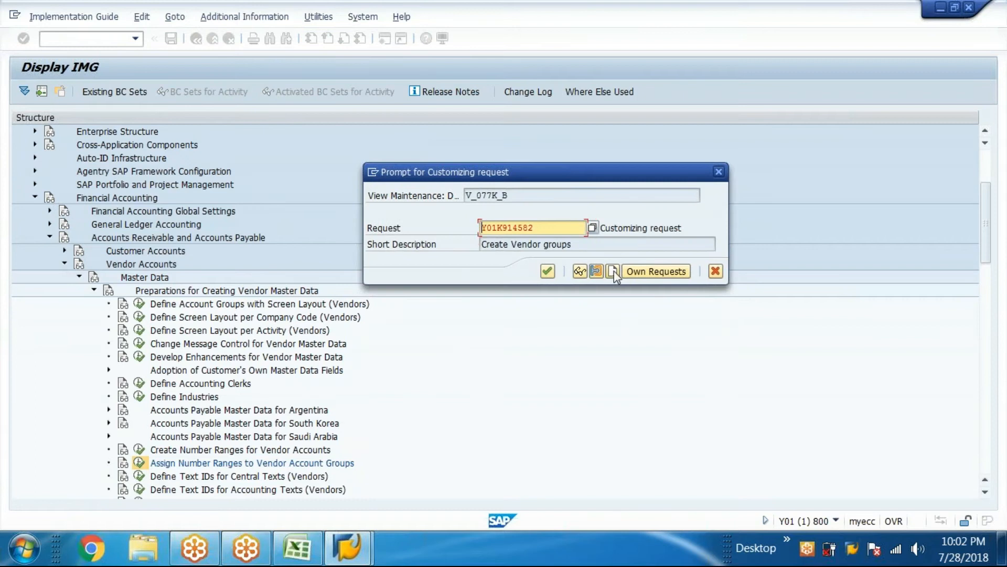
pyautogui.click(613, 271)
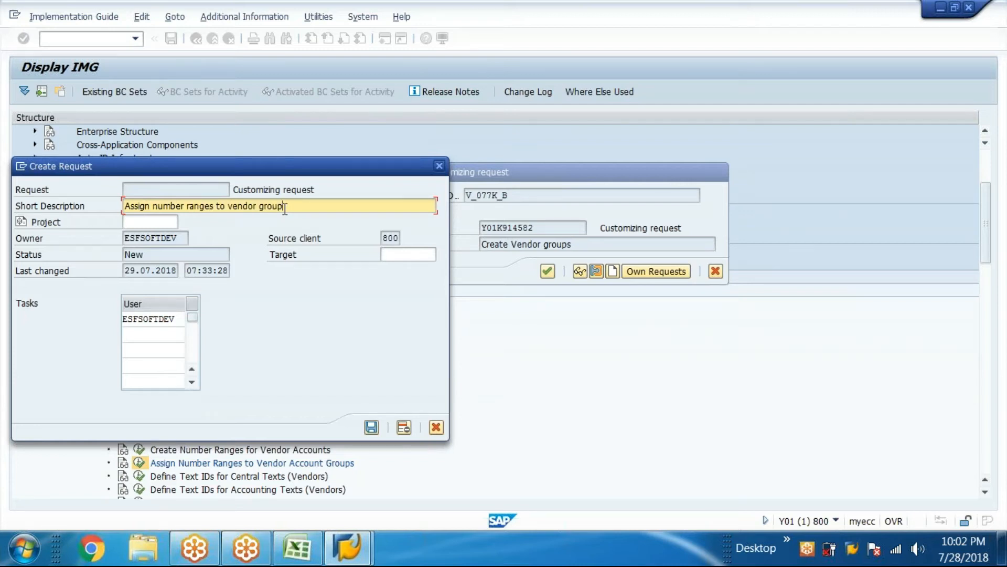
pyautogui.click(371, 427)
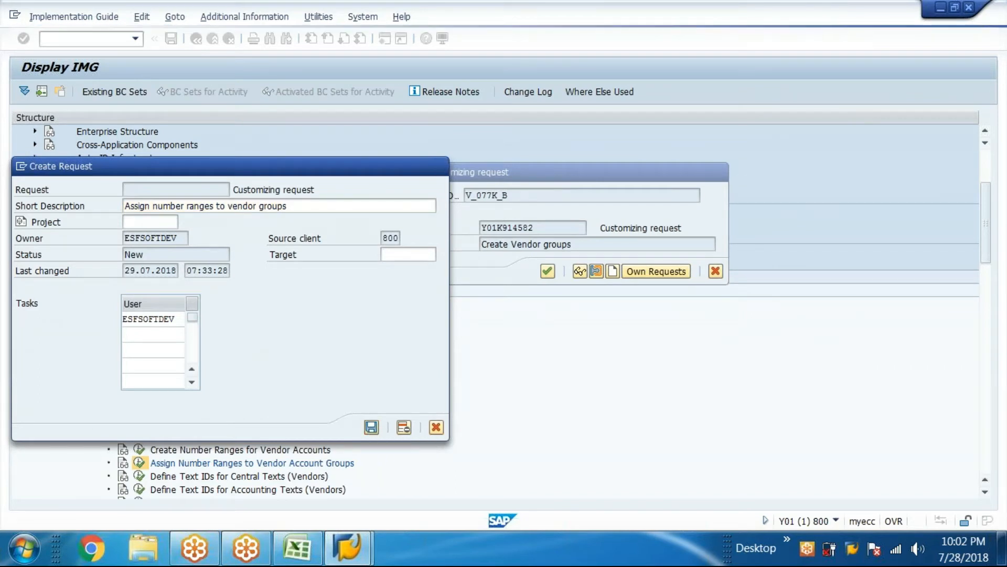
# Copy the new customizing request number and paste it into G5 of the Excel AP sheet
pyautogui.moveTo(536, 228); pyautogui.dragTo(326, 211)
pyautogui.hotkey('ctrl', 'c')
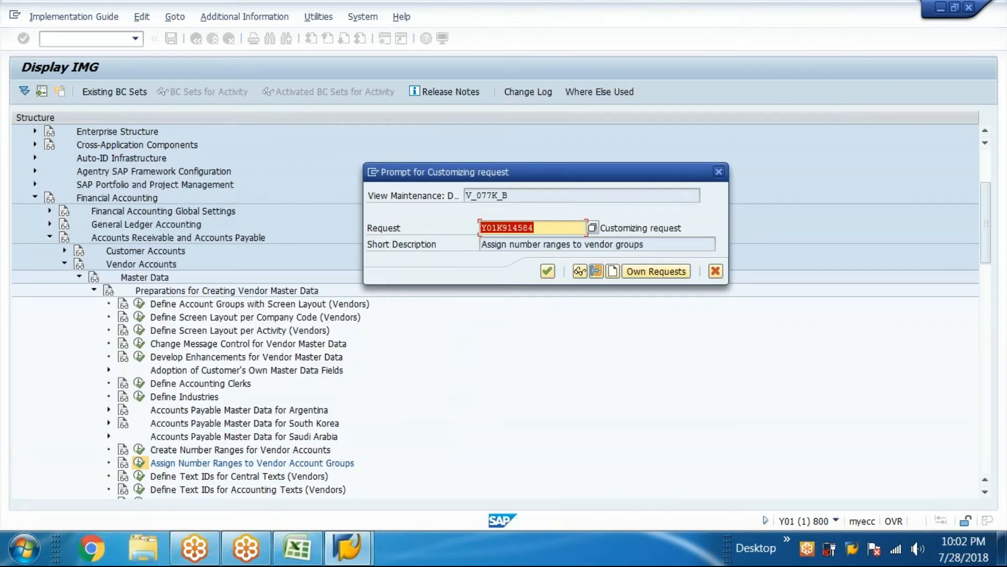
pyautogui.click(297, 548)
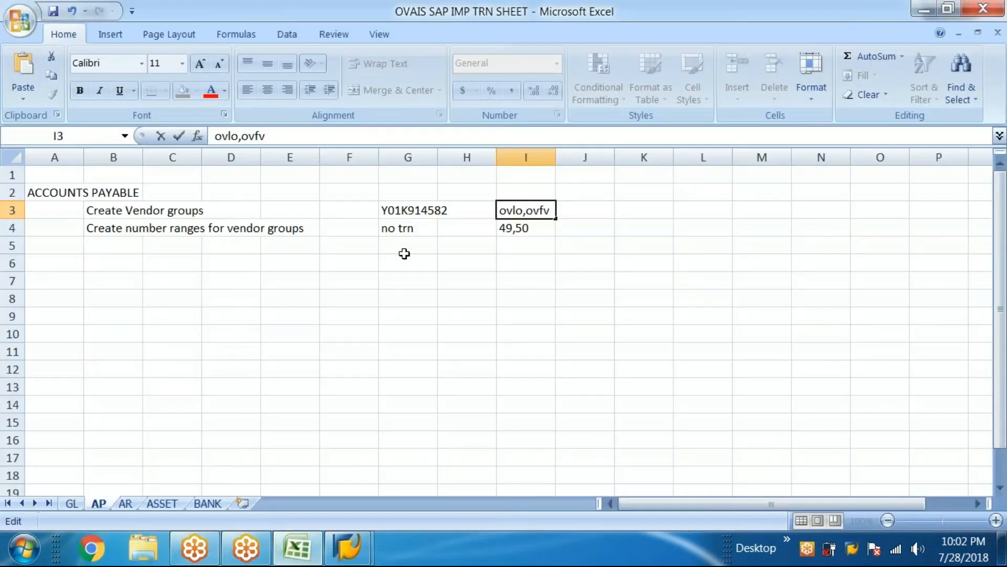
pyautogui.click(404, 246)
pyautogui.hotkey('ctrl', 'v')
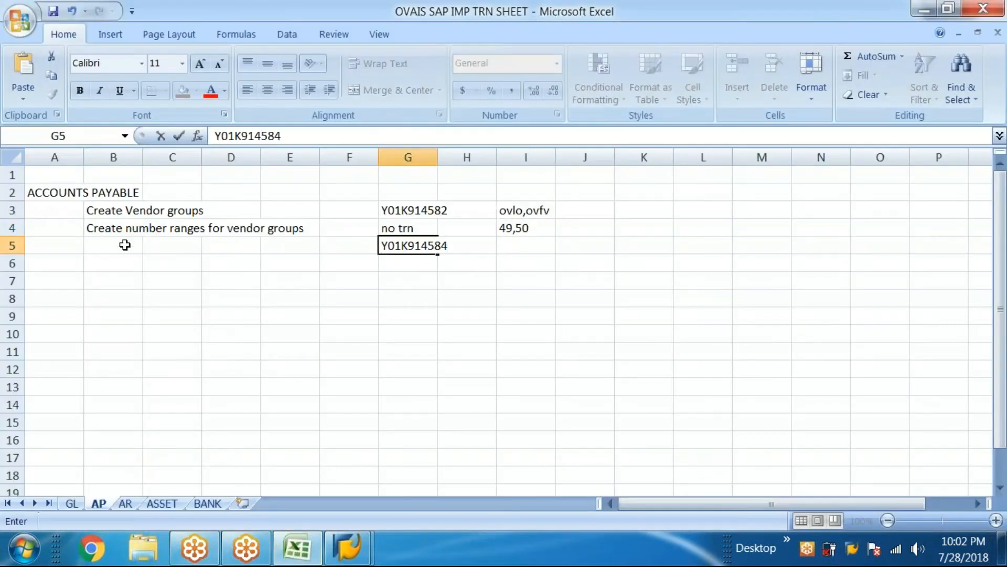
# Copy the request's short description from SAP into B5 of the Excel AP sheet
pyautogui.click(125, 245)
pyautogui.click(347, 547)
pyautogui.moveTo(664, 248); pyautogui.dragTo(313, 251)
pyautogui.hotkey('ctrl', 'c')
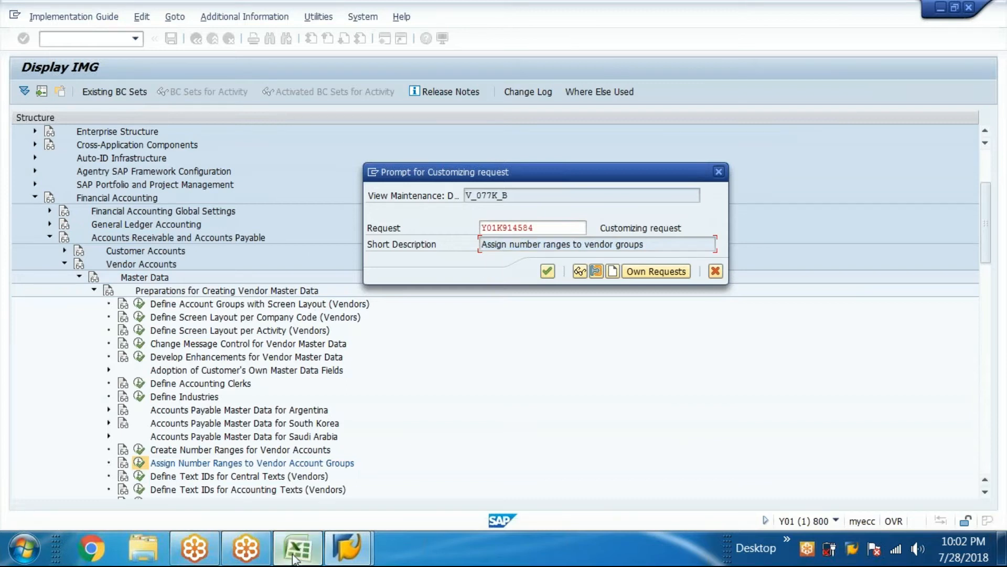
pyautogui.click(294, 558)
pyautogui.hotkey('ctrl', 'v')
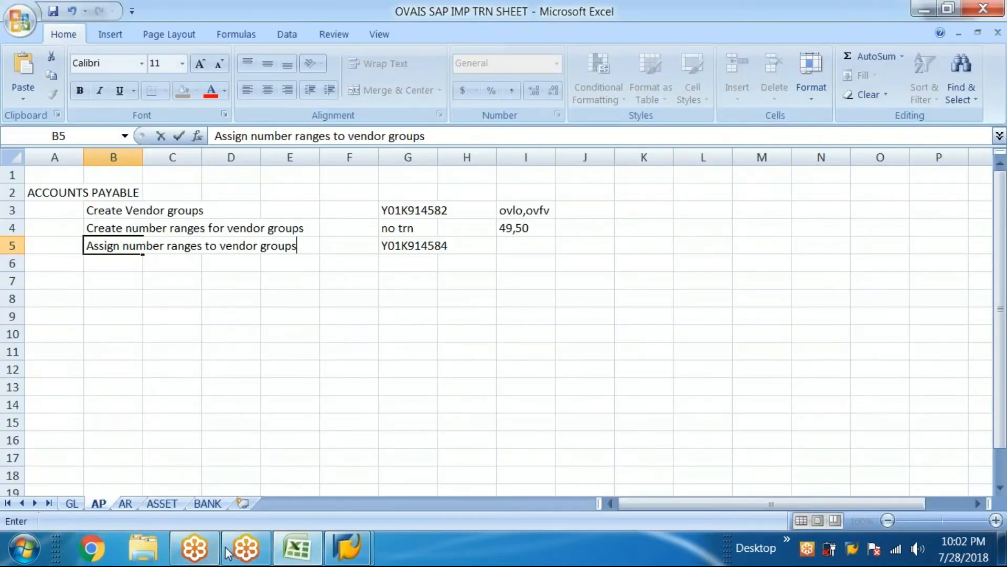
# Switch back to SAP, confirm the customizing request for the number range assignments, and return to the IMG tree
pyautogui.click(347, 547)
pyautogui.click(547, 271)
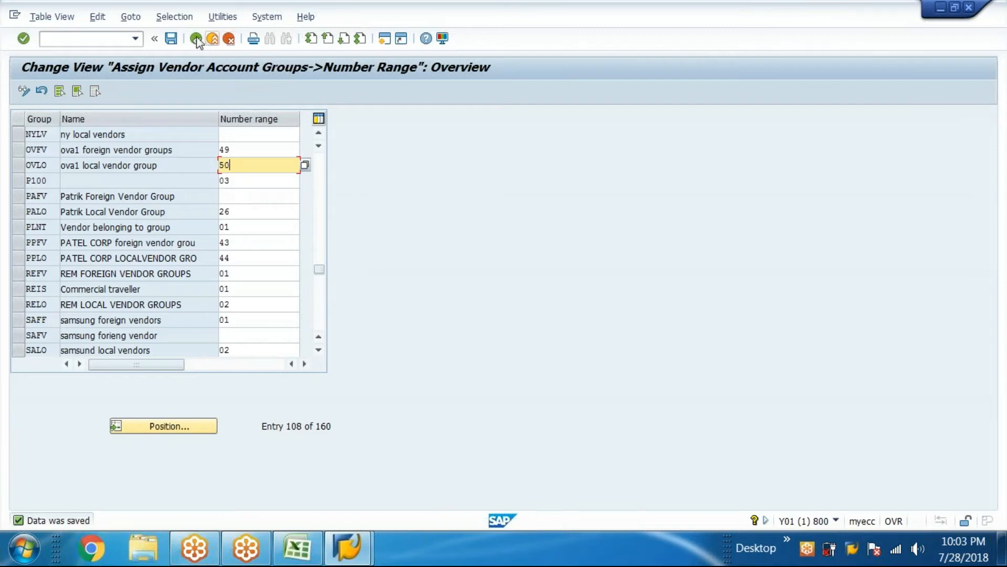
pyautogui.click(196, 39)
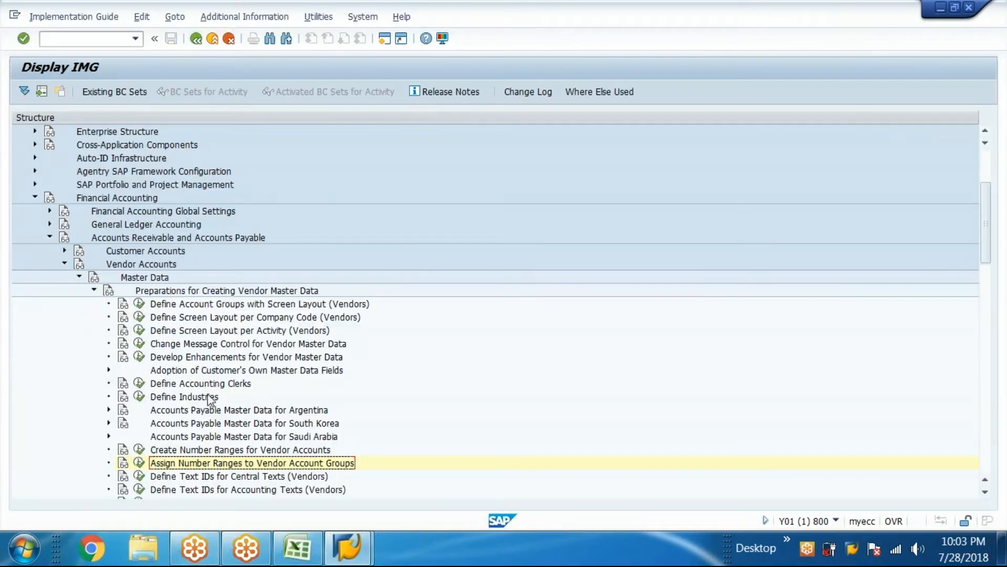
# Open Define Industries and add a new industry key ovfc described as "ova1 financial corpo"
pyautogui.click(210, 398)
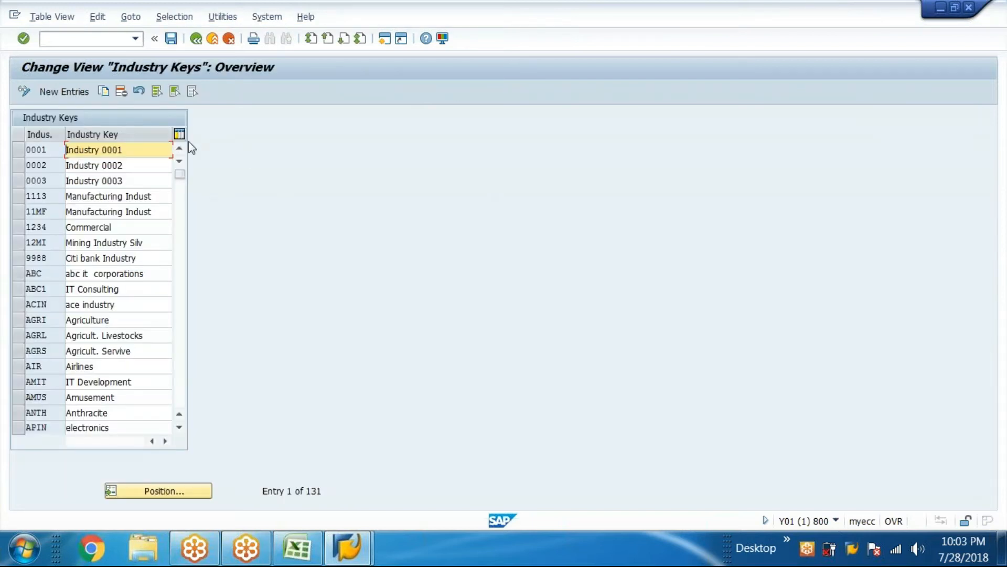
pyautogui.click(64, 91)
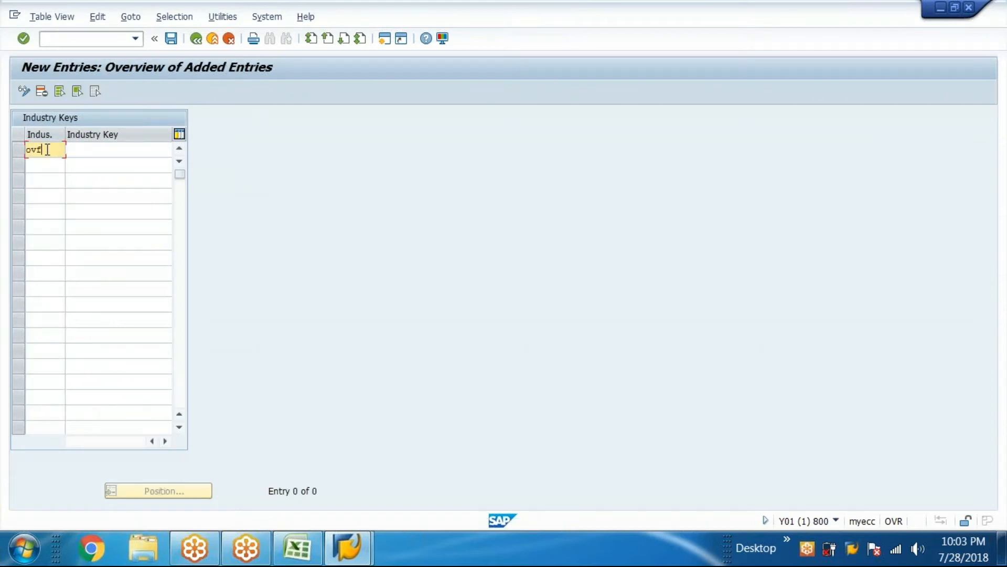
pyautogui.write('ovfc')
pyautogui.click(98, 153)
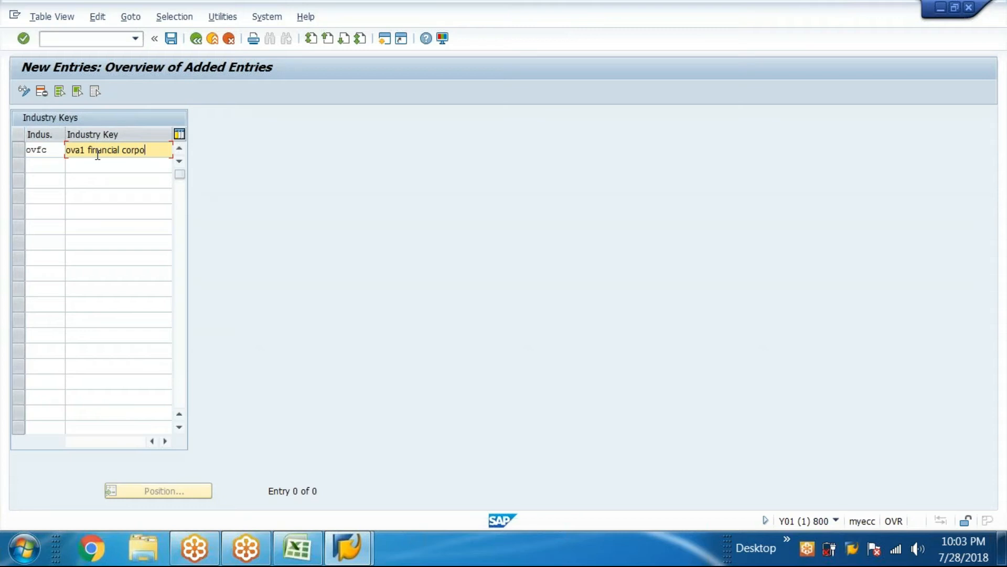
# Save the industry key under a new customizing request described as "Define Industry"
pyautogui.click(171, 38)
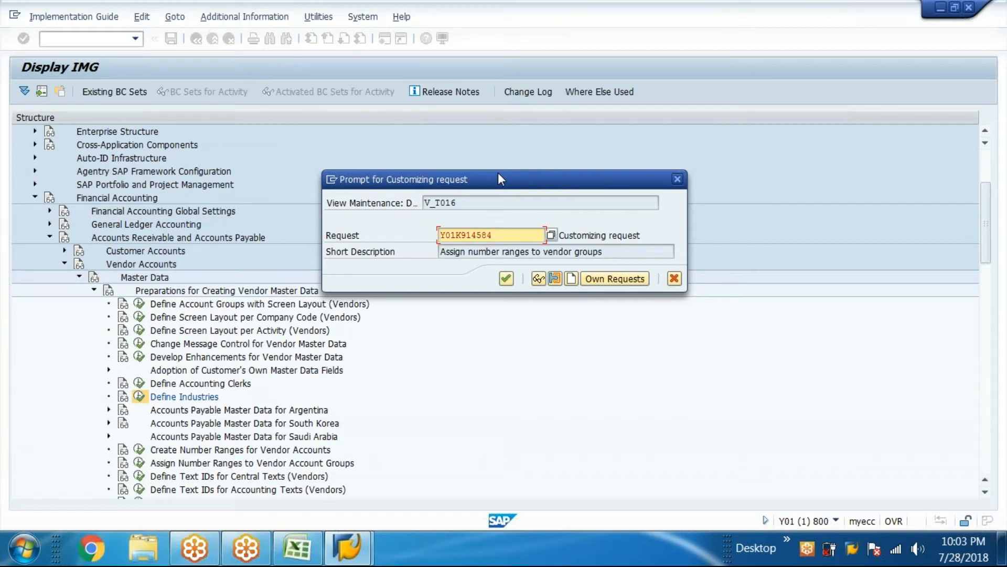
pyautogui.click(571, 279)
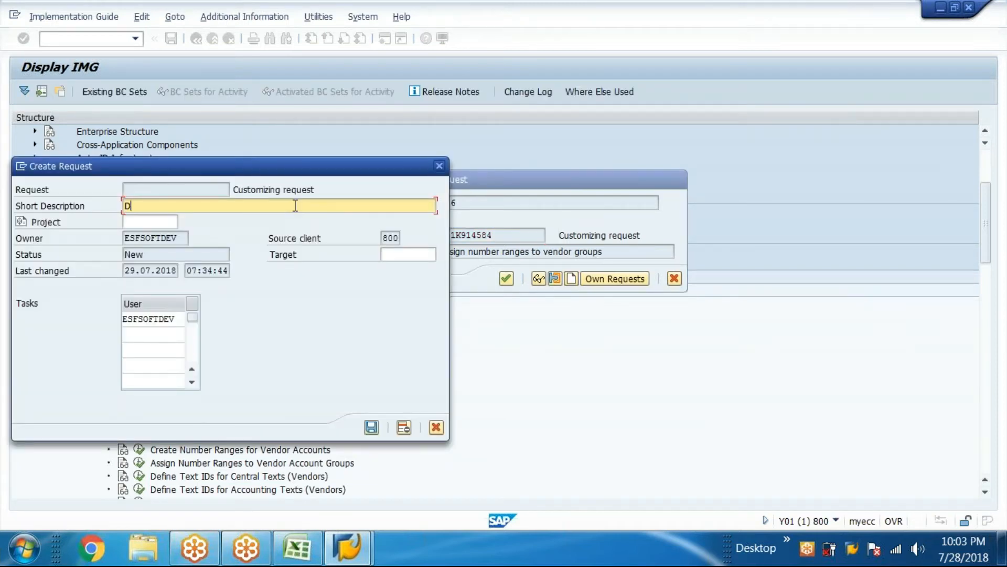
pyautogui.write('Define Industry')
pyautogui.click(371, 427)
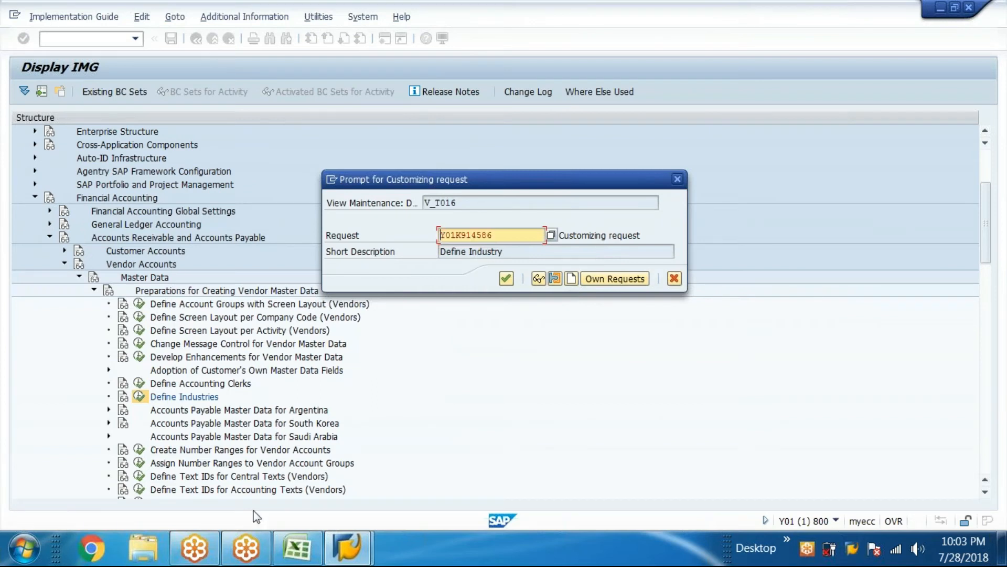
# Copy the industry request's number from SAP into G6 of the Excel AP sheet
pyautogui.click(290, 552)
pyautogui.doubleClick(405, 266)
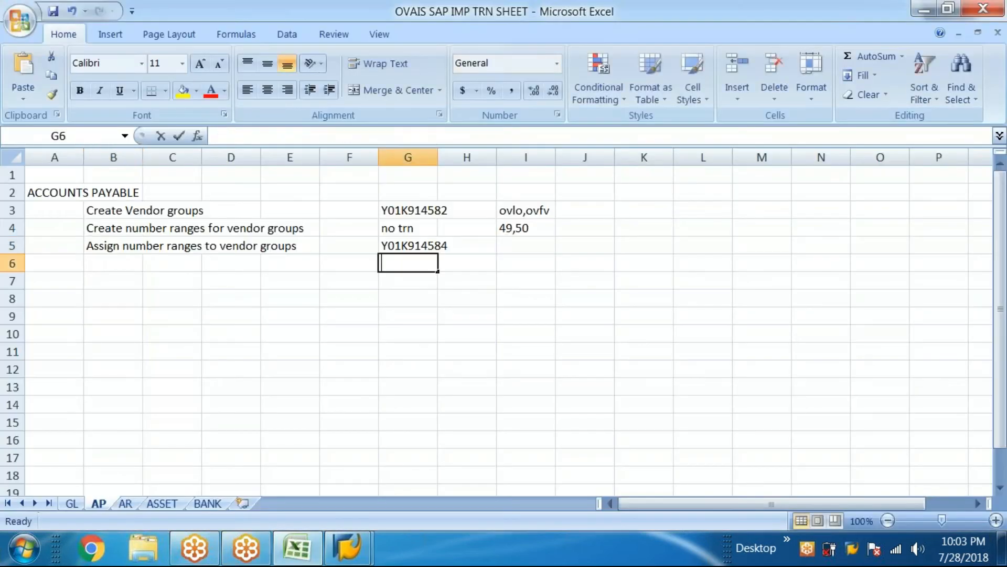
pyautogui.hotkey('ctrl', 'v')
# Copy the short description "Define Industry" from the SAP request into B6 of the Excel AP sheet
pyautogui.click(115, 263)
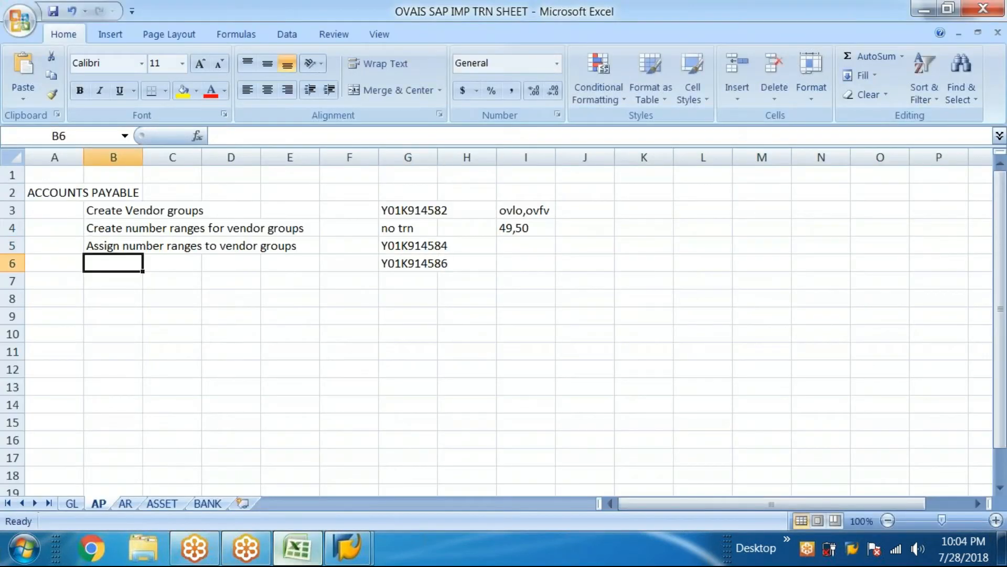
pyautogui.click(297, 548)
pyautogui.moveTo(504, 252); pyautogui.dragTo(304, 231)
pyautogui.hotkey('ctrl', 'c')
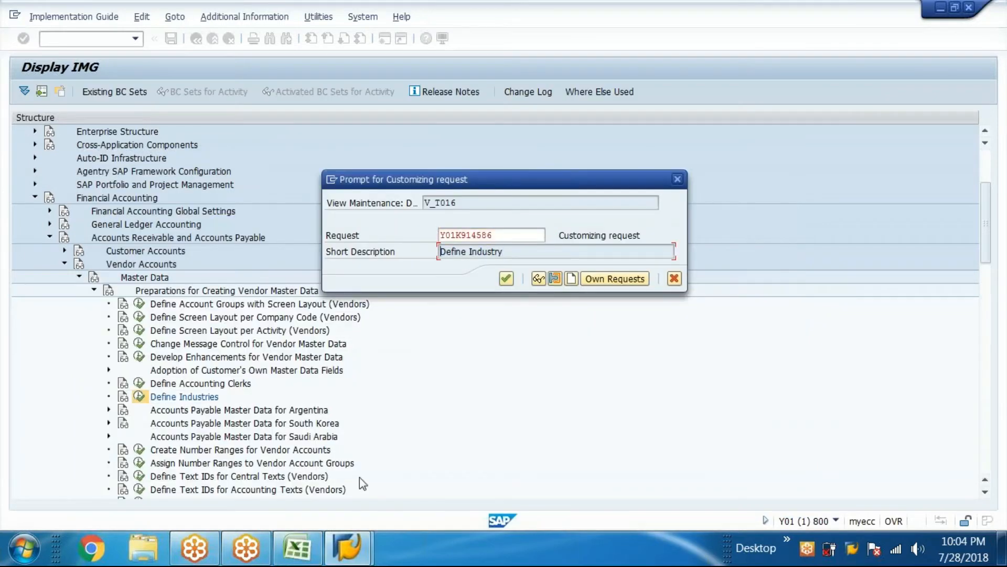
pyautogui.click(297, 548)
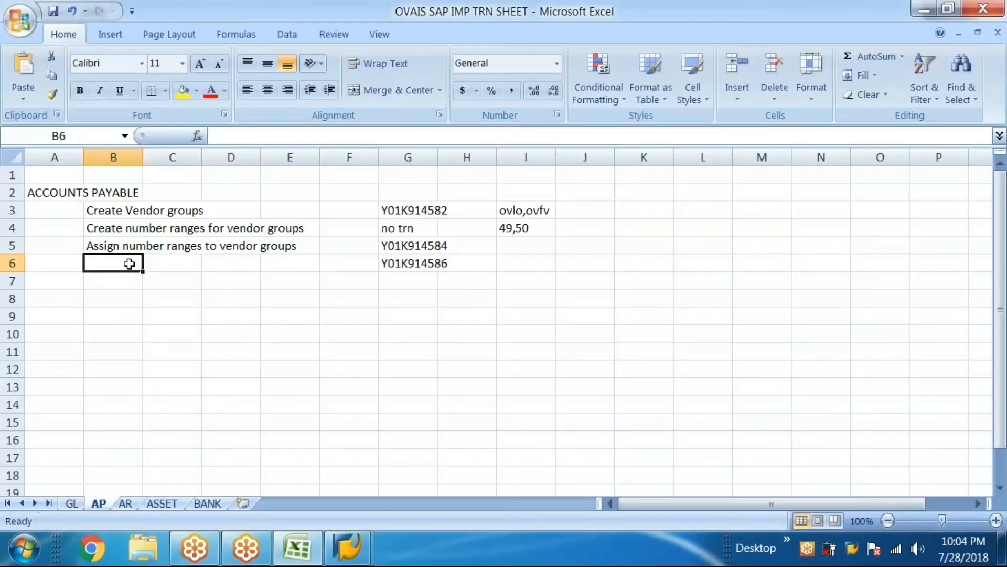
pyautogui.hotkey('ctrl', 'v')
# Save the workbook to the Desktop under its current name as an Excel Workbook
pyautogui.click(22, 34)
pyautogui.click(76, 182)
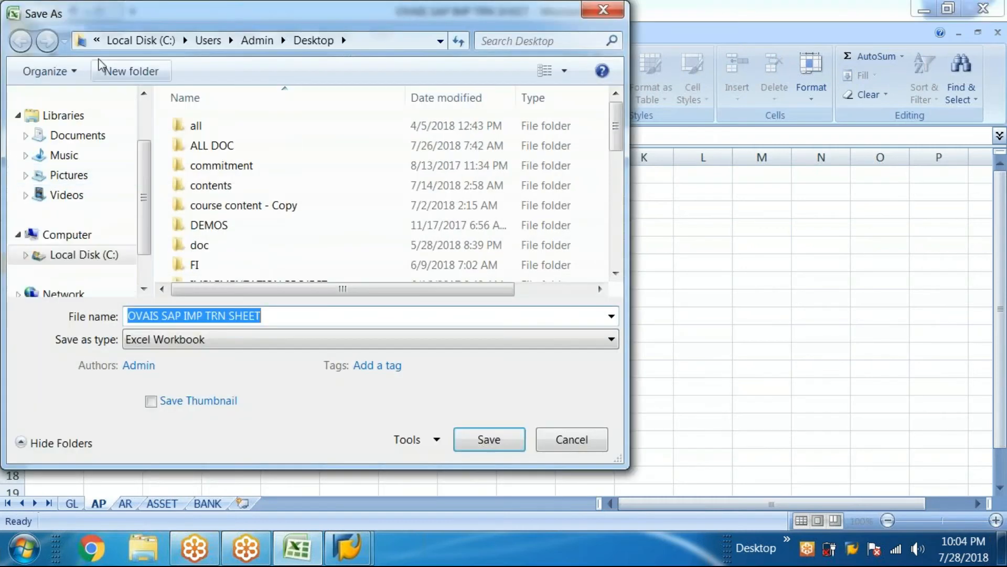
pyautogui.click(96, 42)
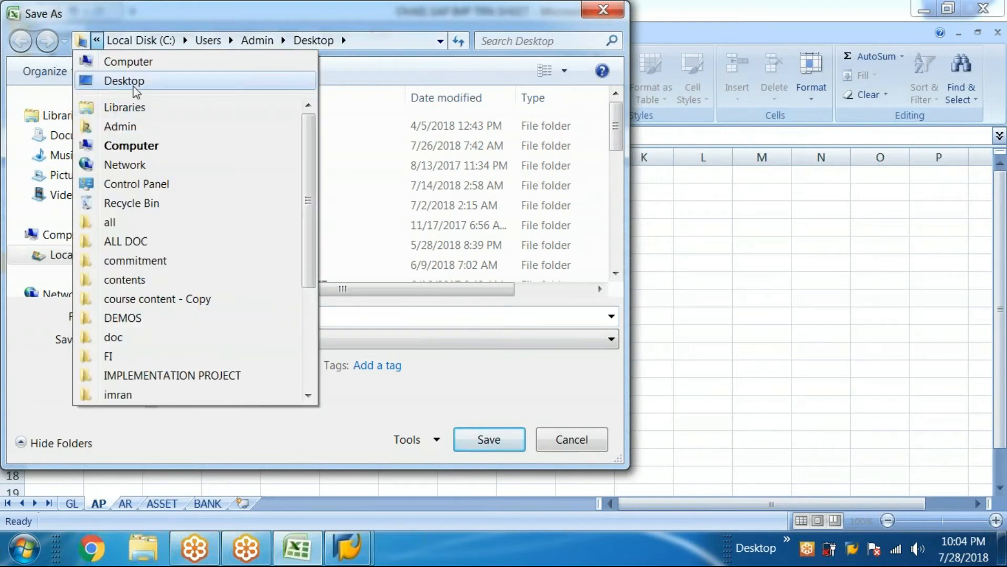
pyautogui.click(135, 87)
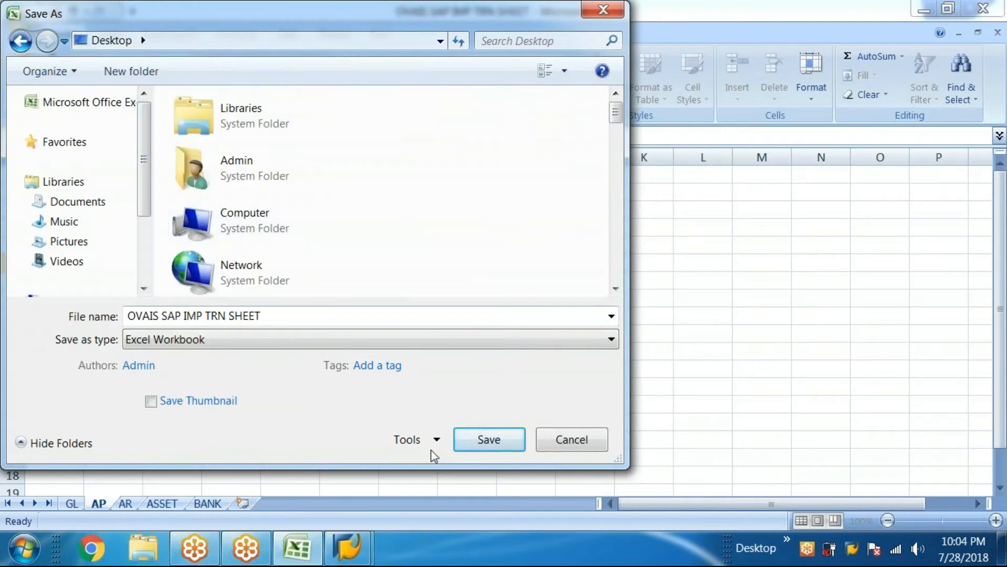
pyautogui.click(488, 441)
pyautogui.click(567, 279)
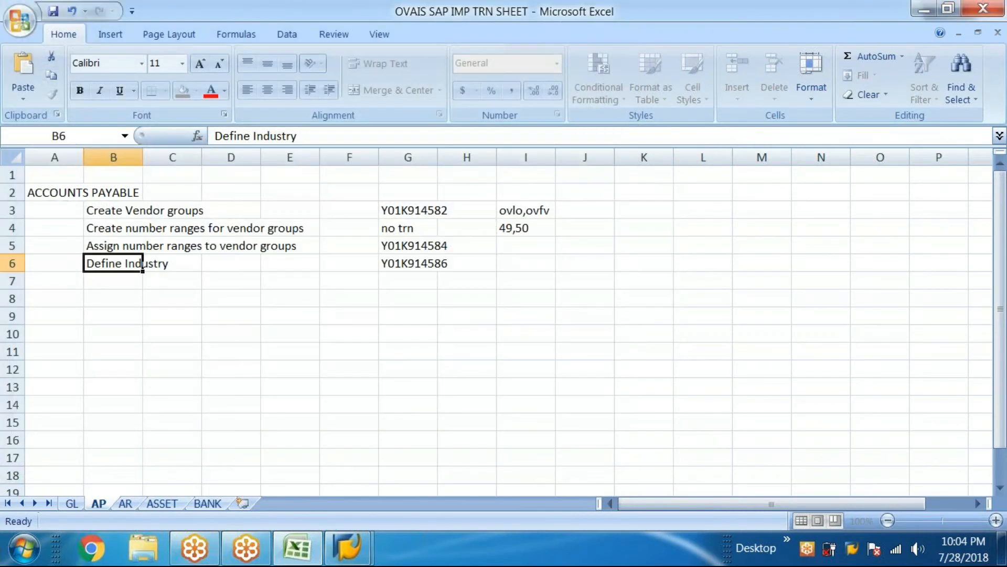
# Switch back to SAP, confirm the customizing request for the industry key, and return to the IMG tree
pyautogui.click(315, 556)
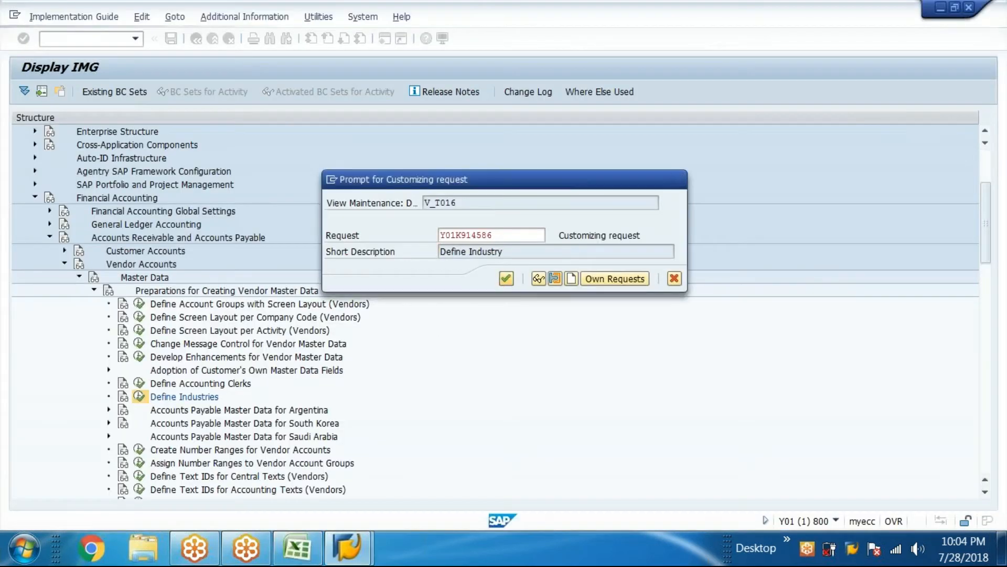
pyautogui.click(505, 278)
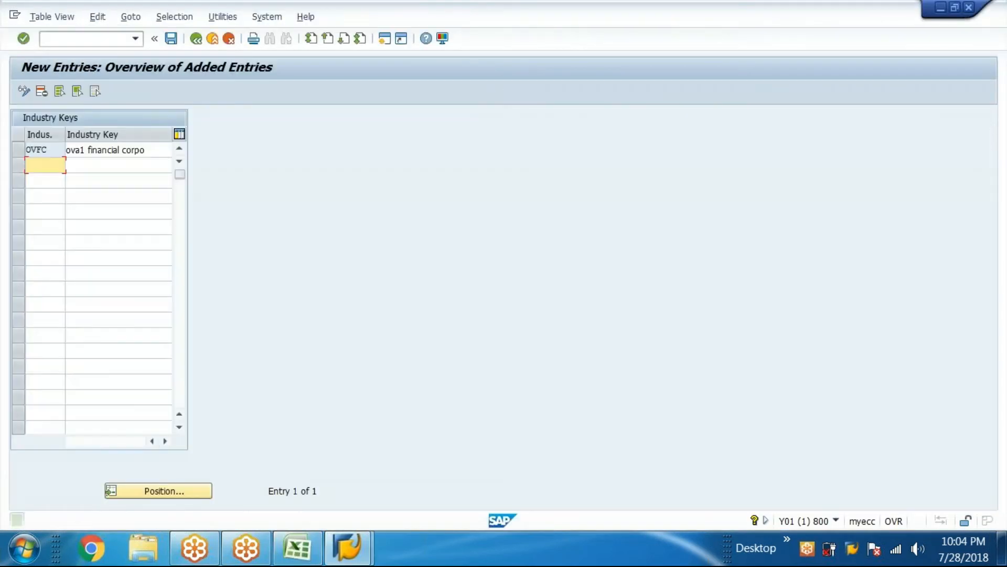
pyautogui.click(196, 38)
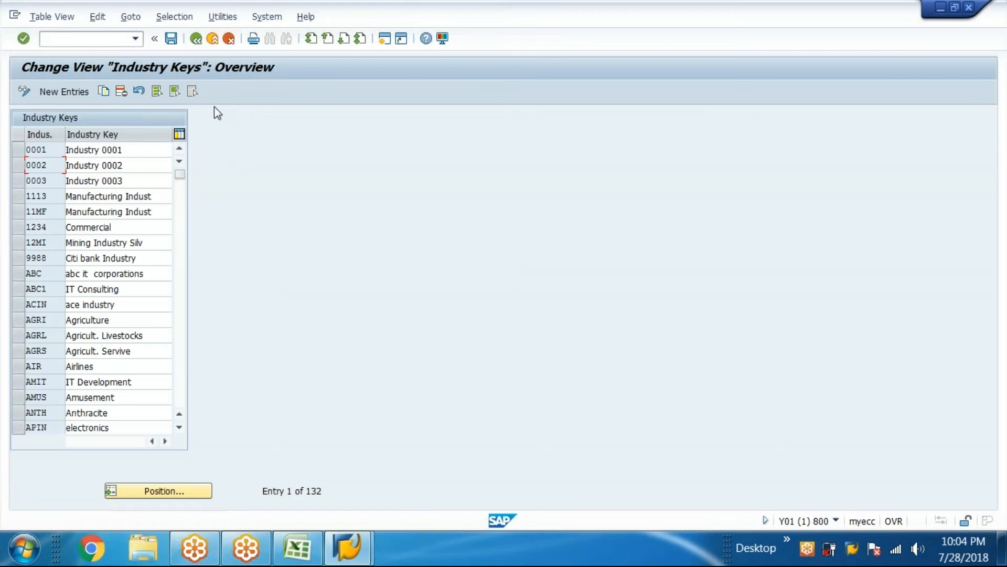
pyautogui.click(196, 38)
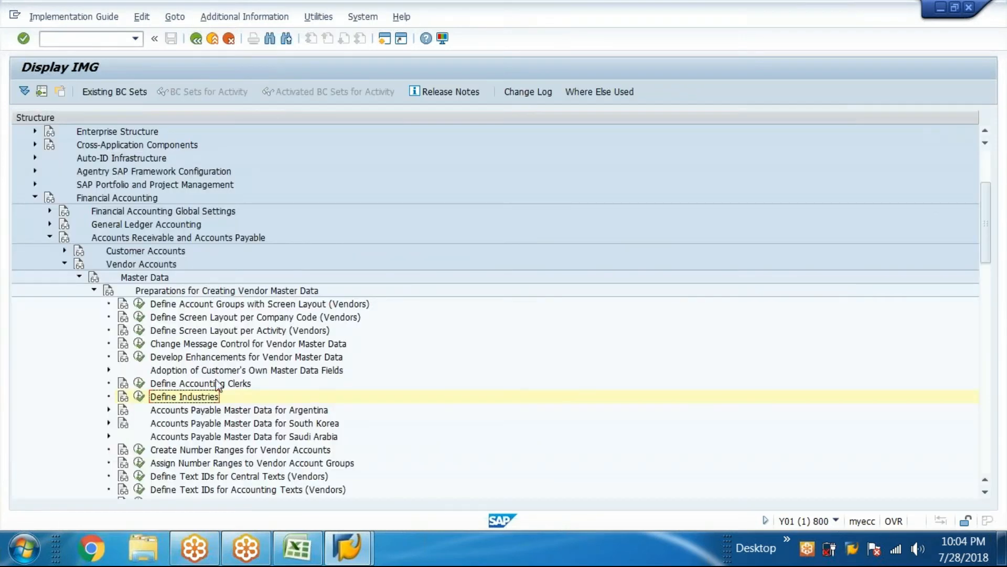
# Open Define Accounting Clerks and start two new entries, both with company code ova1
pyautogui.click(139, 384)
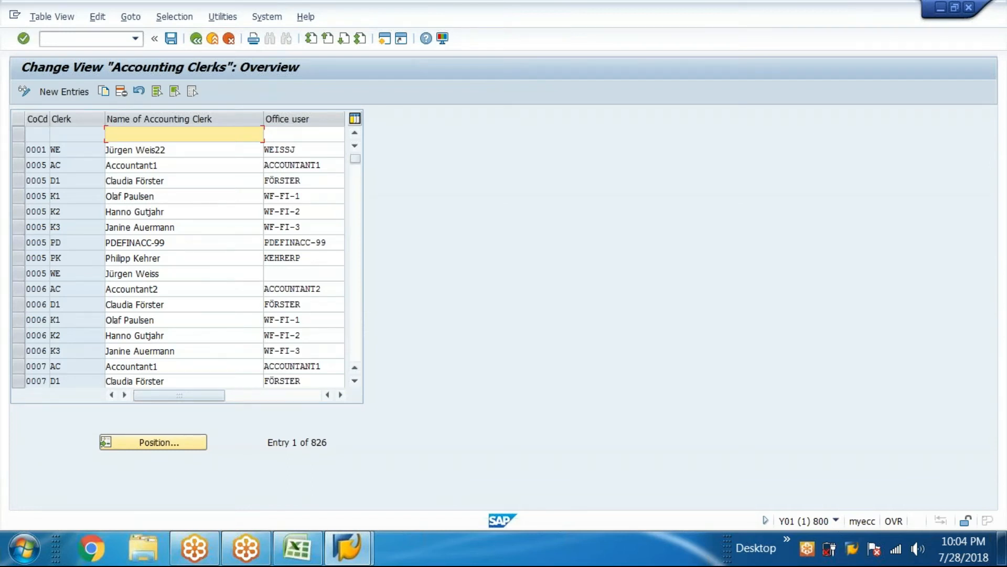
pyautogui.click(63, 92)
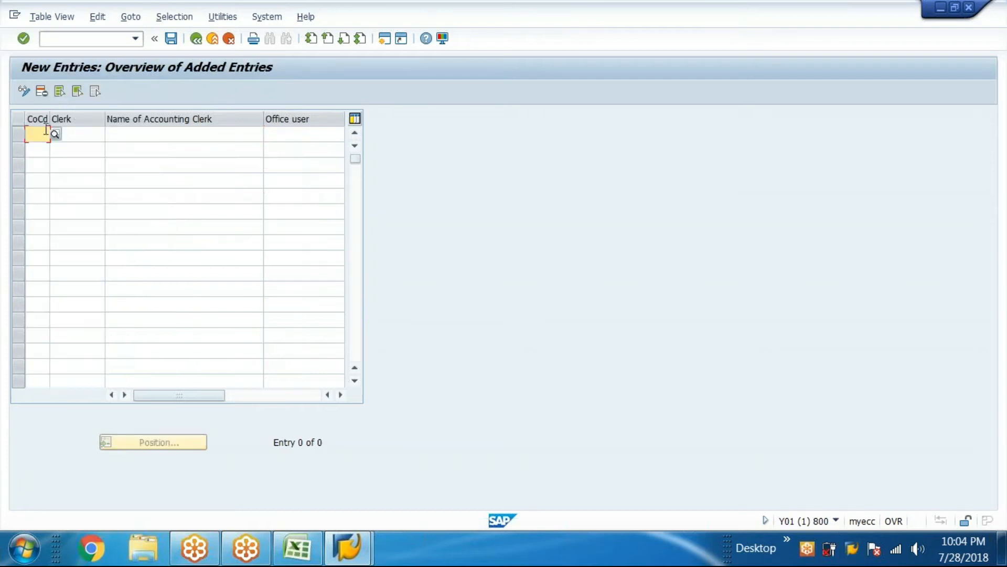
pyautogui.click(46, 134)
pyautogui.write('ova1')
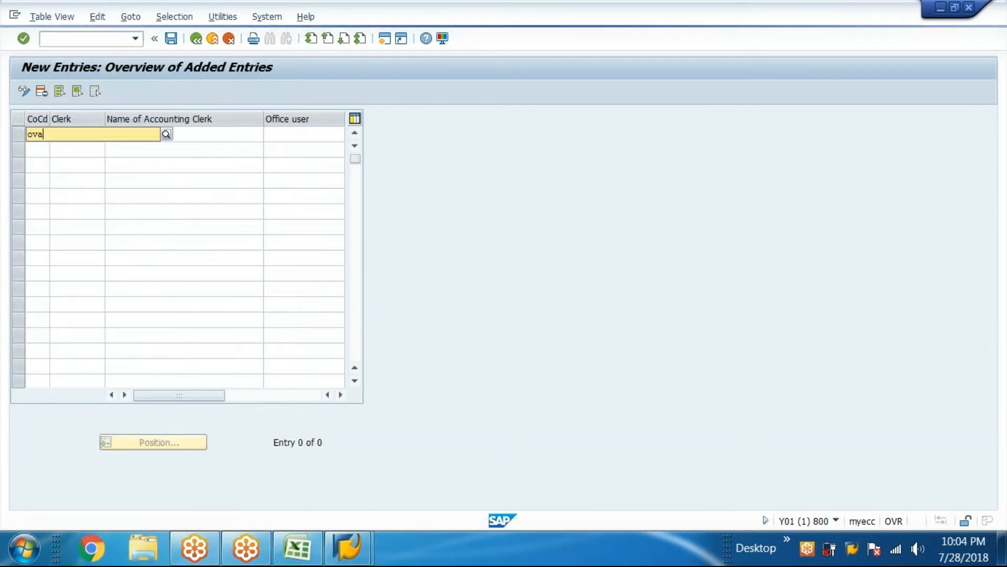
pyautogui.click(38, 151)
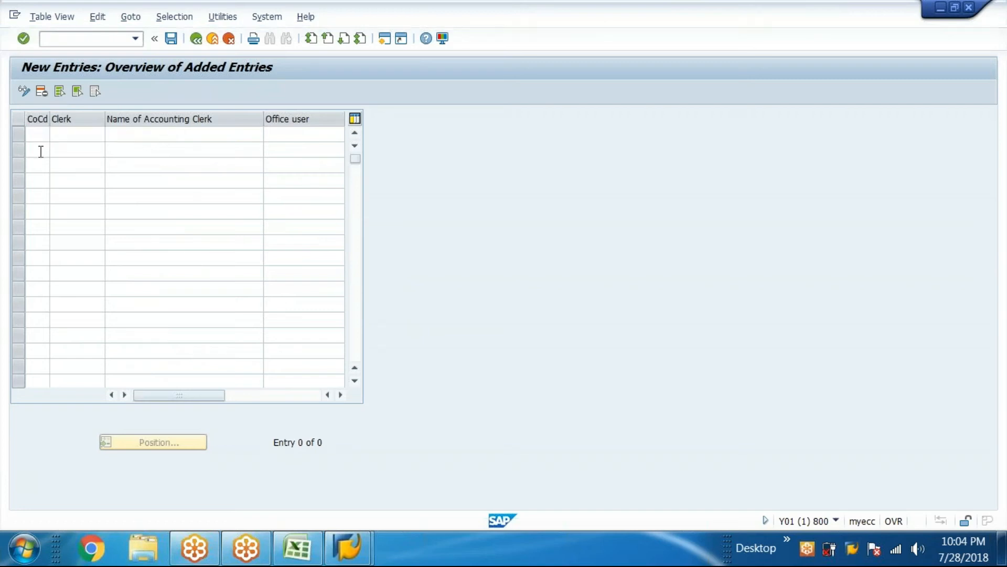
pyautogui.write('ova')
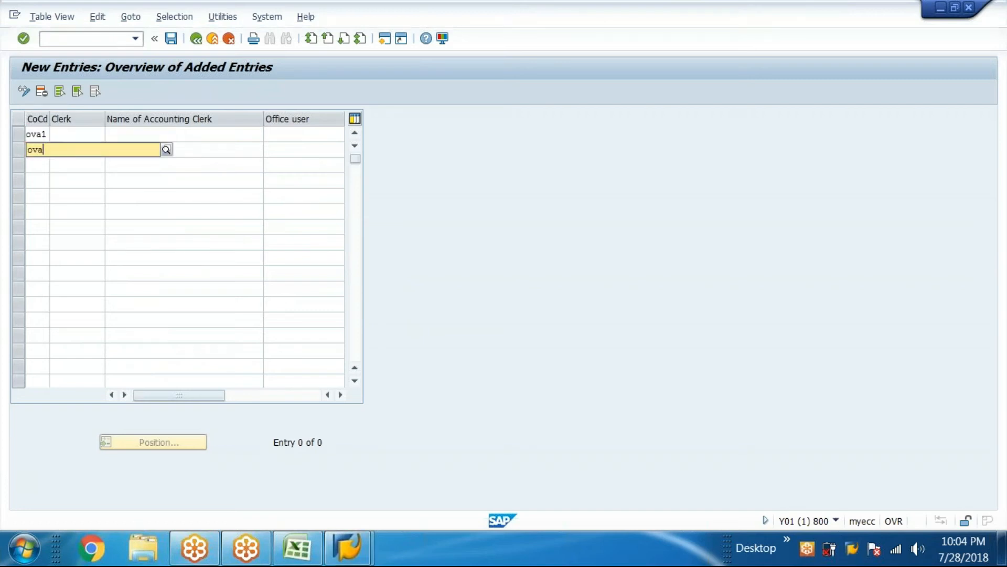
pyautogui.write('1')
# Set the clerk IDs of the two ova1 entries to pe and RA
pyautogui.click(68, 134)
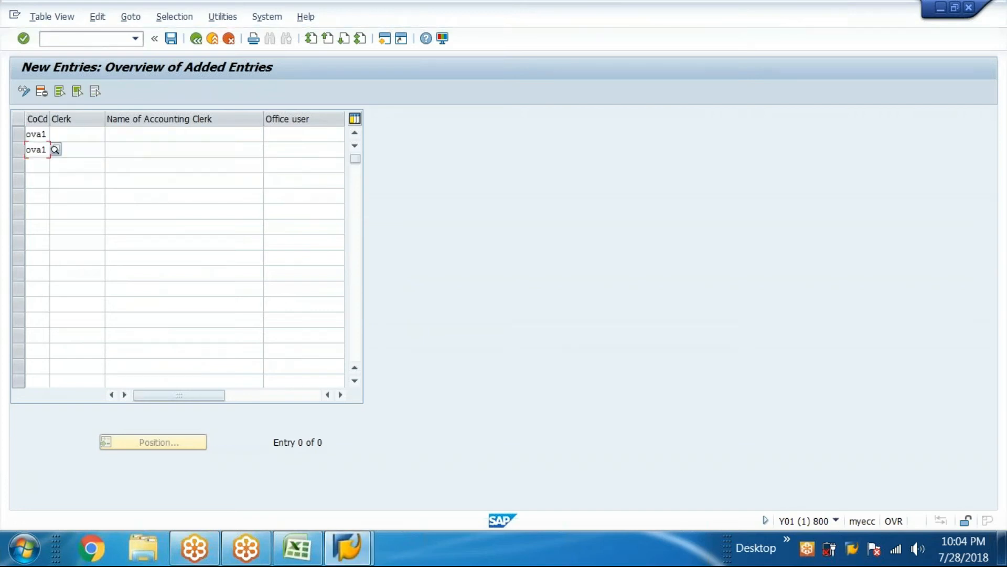
pyautogui.write('pe')
pyautogui.click(66, 148)
pyautogui.write('r')
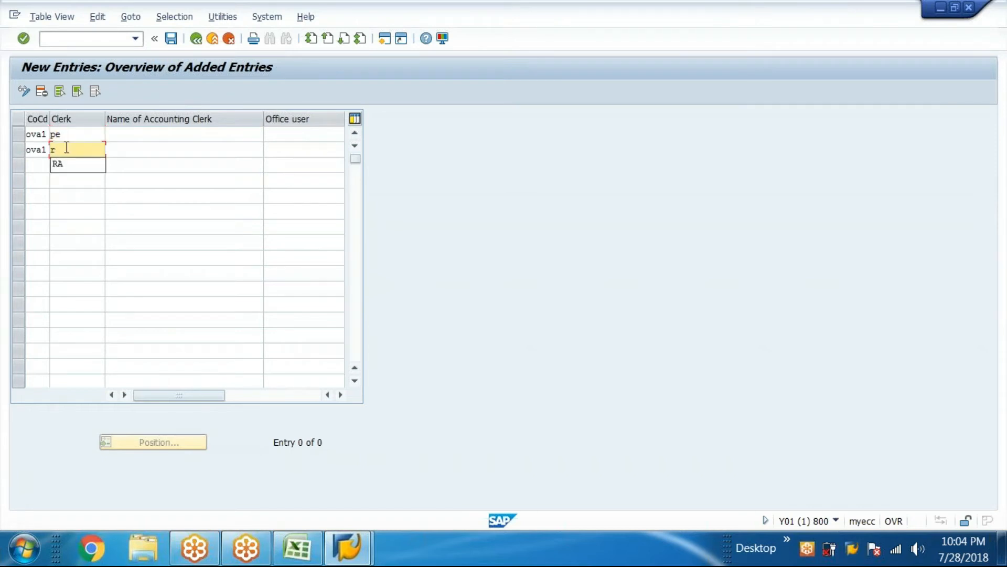
pyautogui.click(65, 167)
# Enter the clerk names with their titles, junior accountant for pe and senior accountant for RA
pyautogui.click(121, 134)
pyautogui.write('peter junior accountant')
pyautogui.click(122, 145)
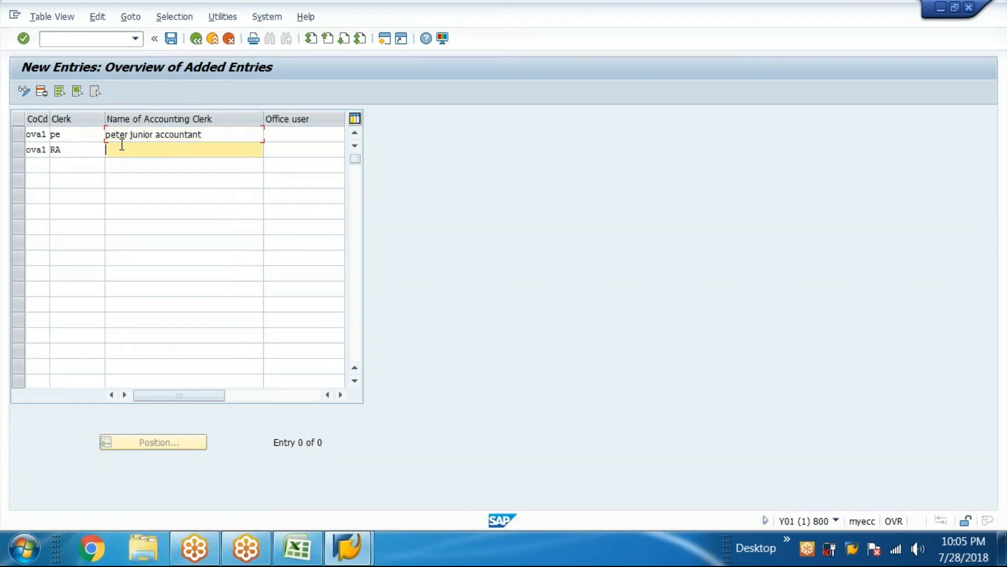
pyautogui.write('ram senior accountant')
# Save the accounting clerks under a new customizing request described as "Define accounting cleark"
pyautogui.click(171, 38)
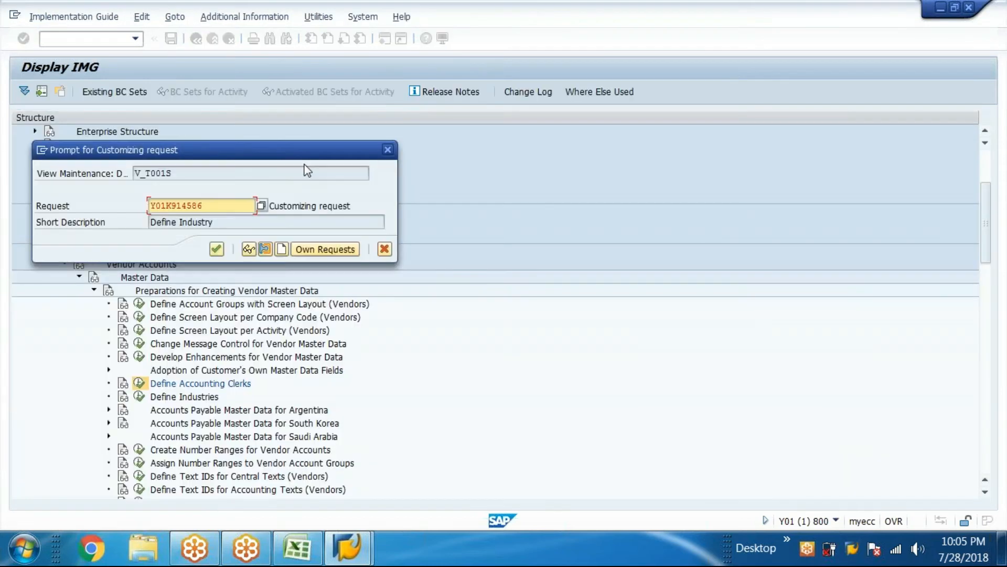
pyautogui.click(495, 261)
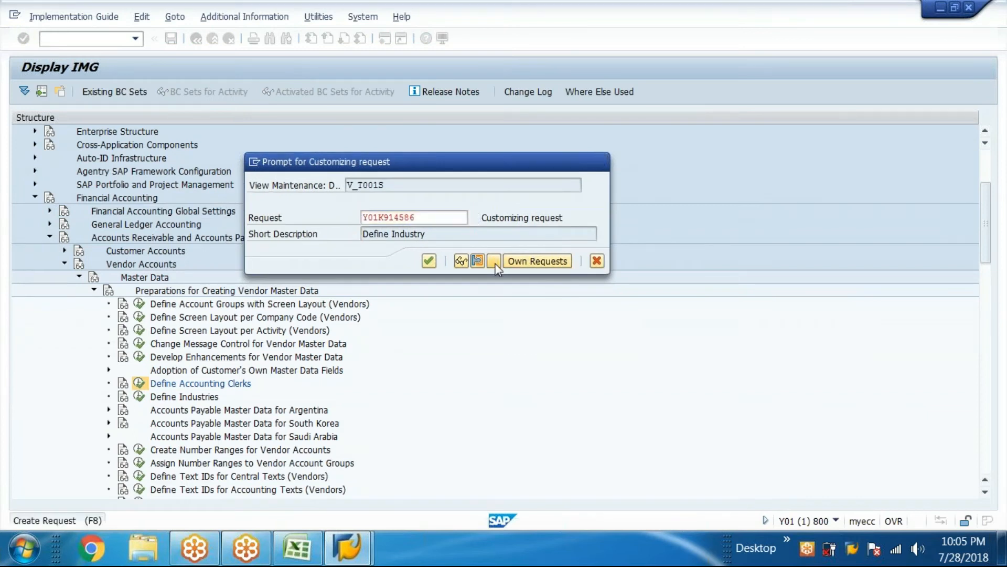
pyautogui.write('D')
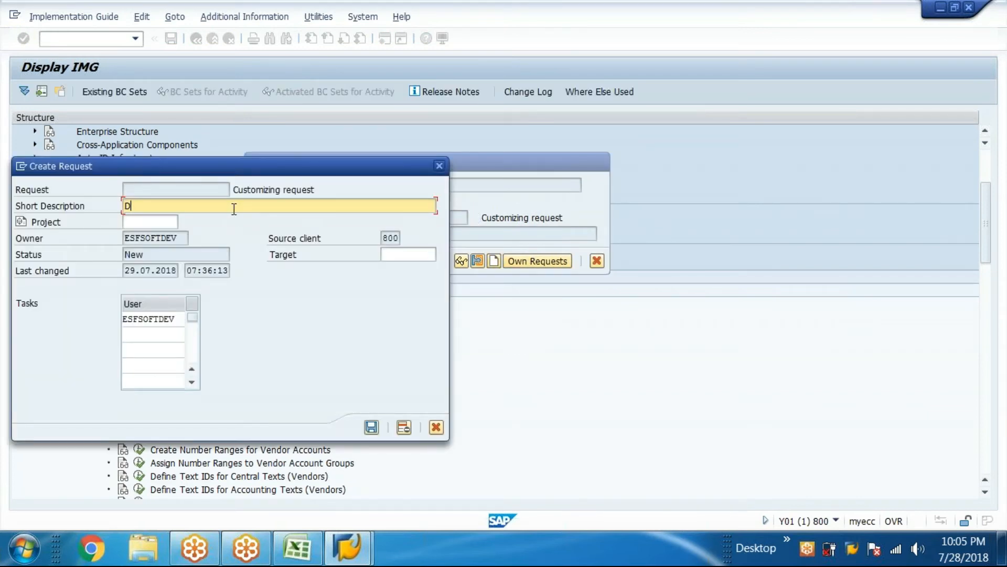
pyautogui.write('efine accounting cleark')
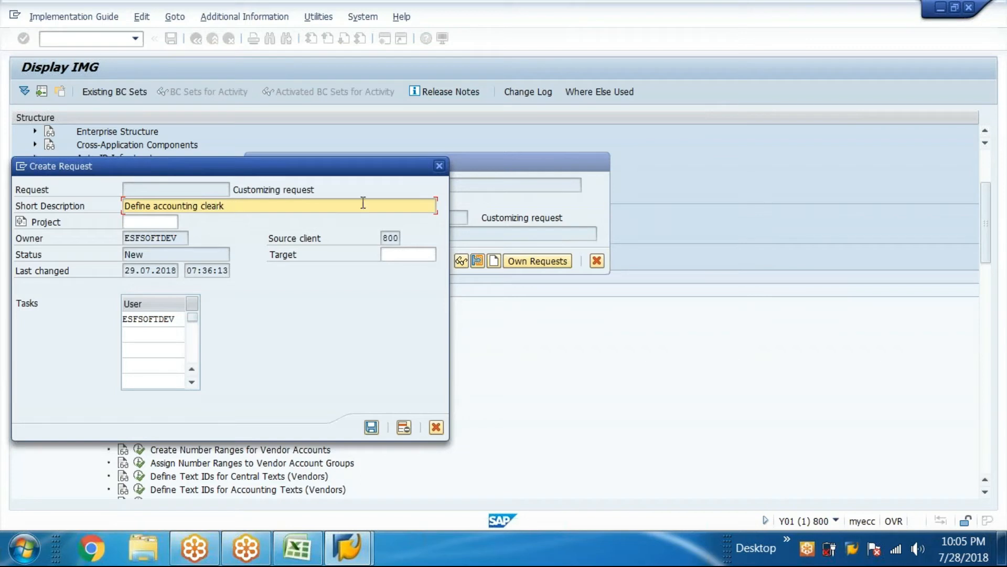
pyautogui.click(370, 428)
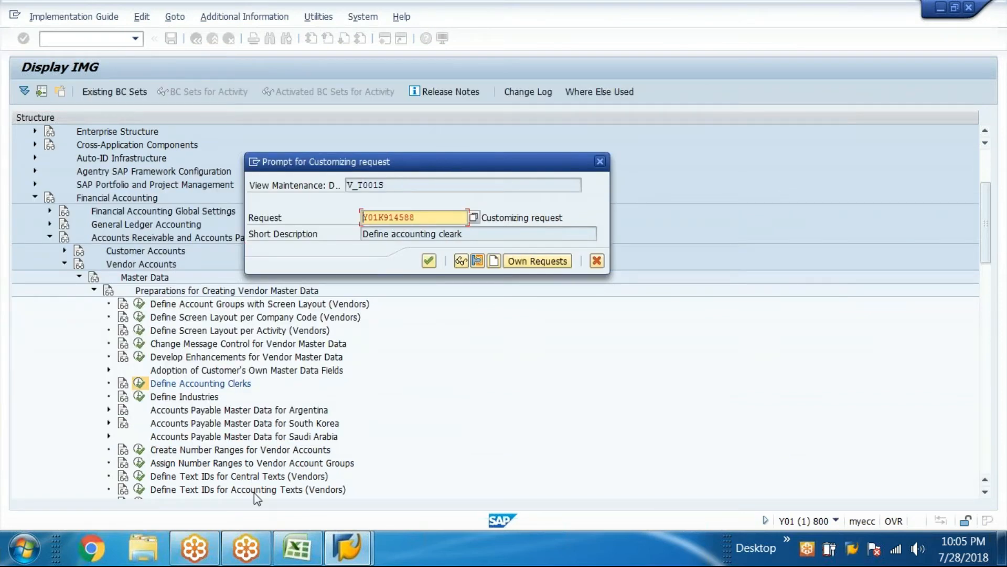
# Record the accounting clerk request's number in G7 of the Excel AP sheet
pyautogui.click(297, 547)
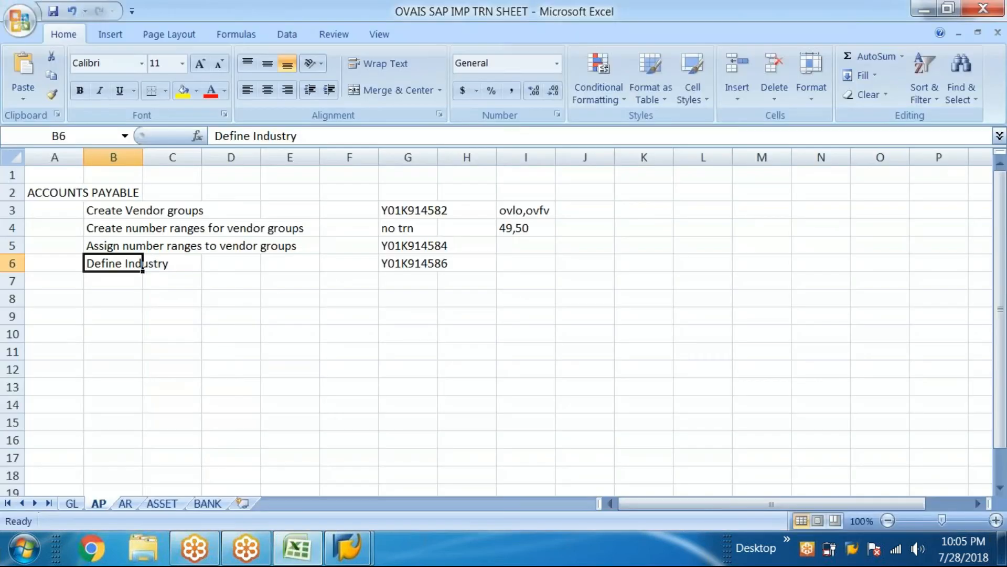
pyautogui.doubleClick(399, 281)
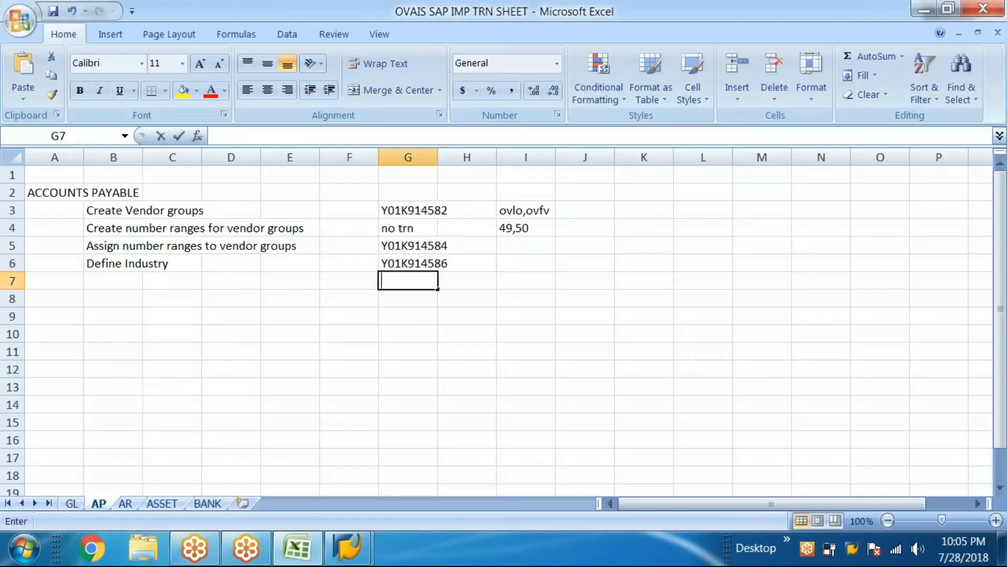
pyautogui.write('Y01K914588')
# Enter "Define accounting cleark" in B7 of the AP sheet, then switch to the AR sheet
pyautogui.click(92, 281)
pyautogui.click(265, 548)
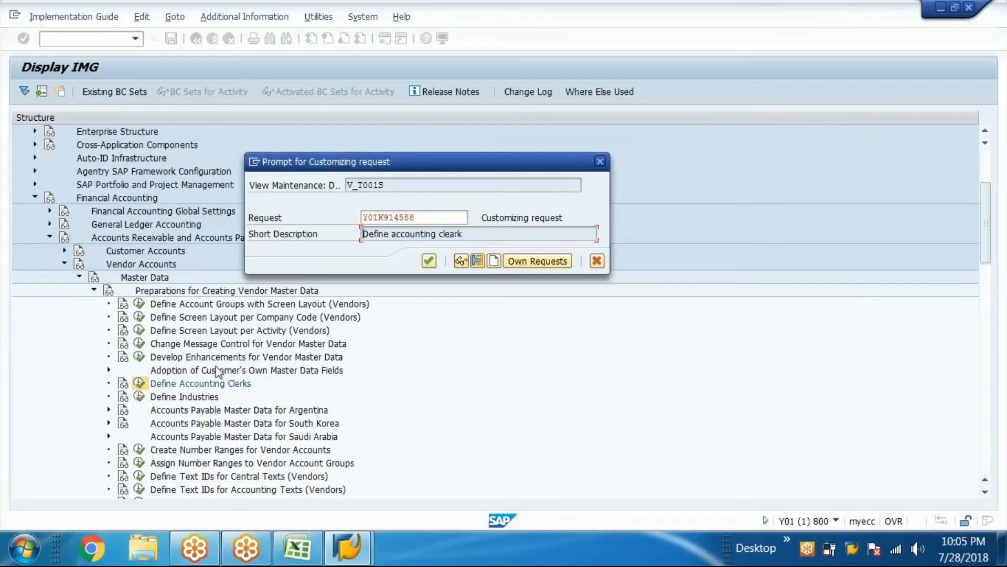
pyautogui.click(297, 548)
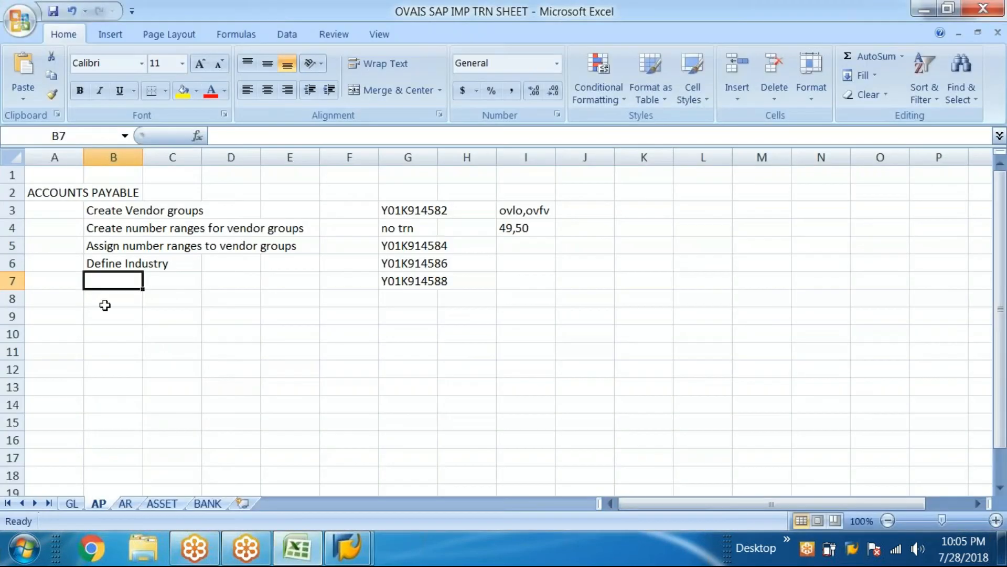
pyautogui.doubleClick(118, 281)
pyautogui.write('Define accounting cleark')
pyautogui.click(192, 321)
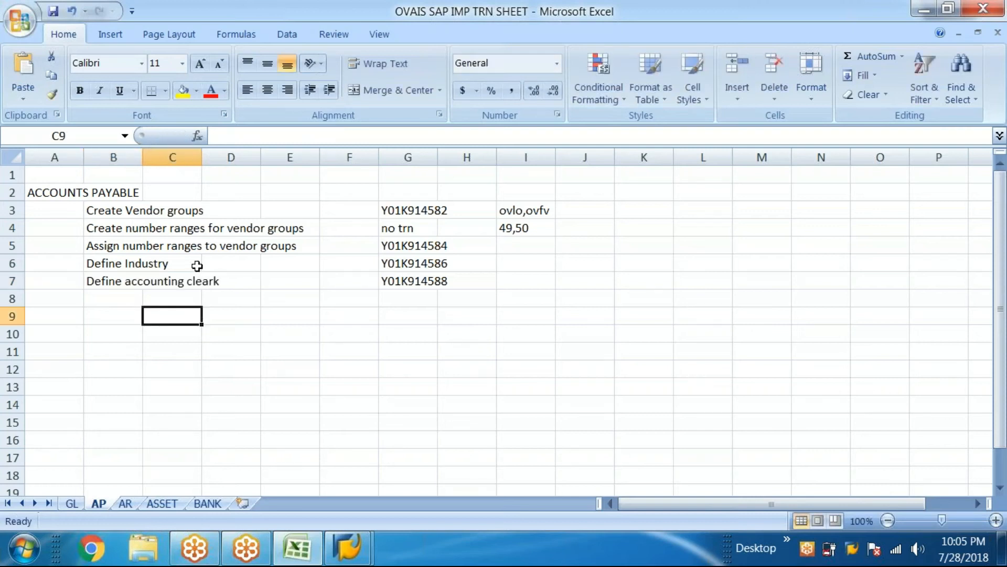
pyautogui.moveTo(598, 299)
pyautogui.mouseDown()
pyautogui.moveTo(202, 272)
pyautogui.moveTo(90, 209)
pyautogui.mouseUp()
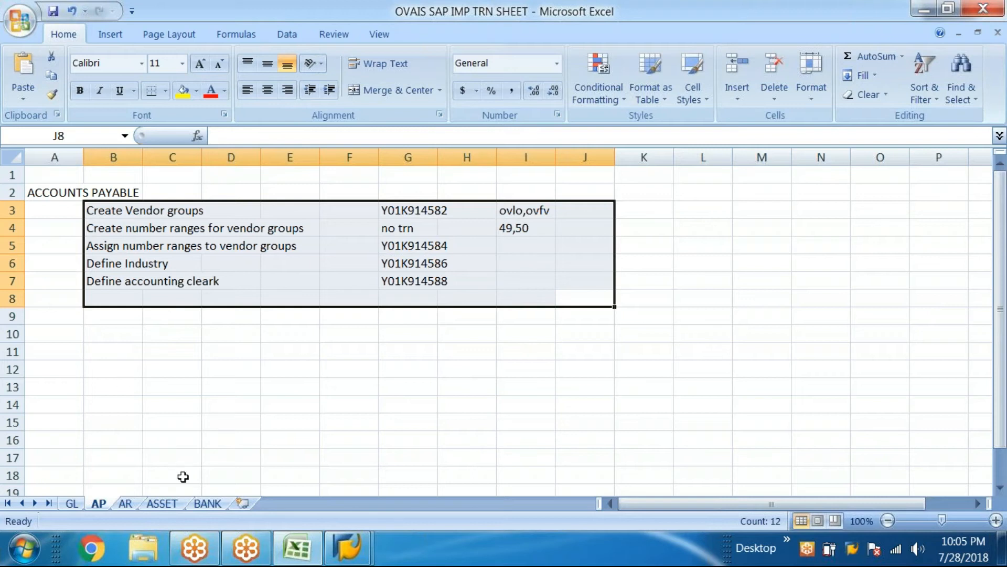
pyautogui.click(126, 504)
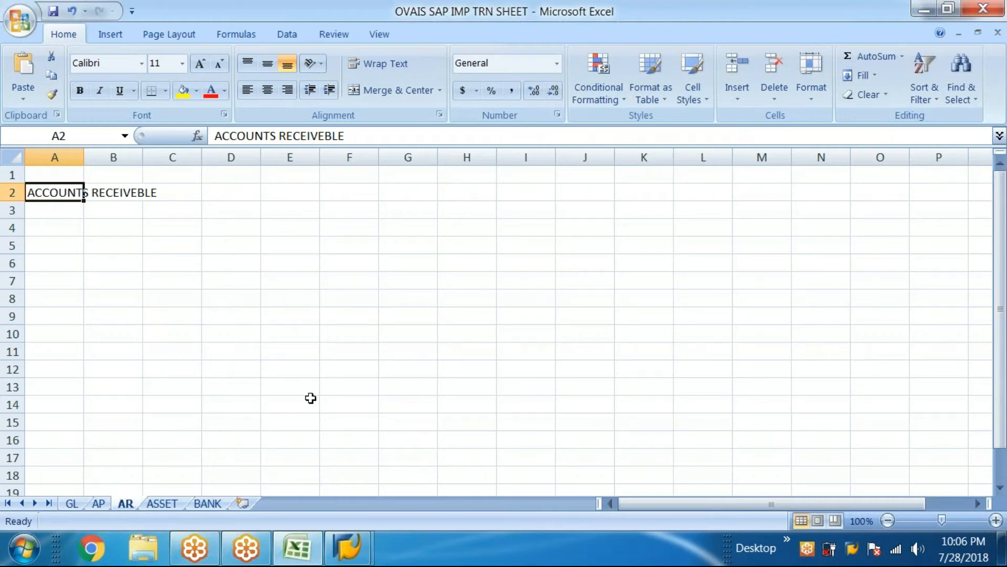
# Back in SAP, confirm the accounting clerk customizing request and return to the IMG structure
pyautogui.click(296, 549)
pyautogui.click(429, 262)
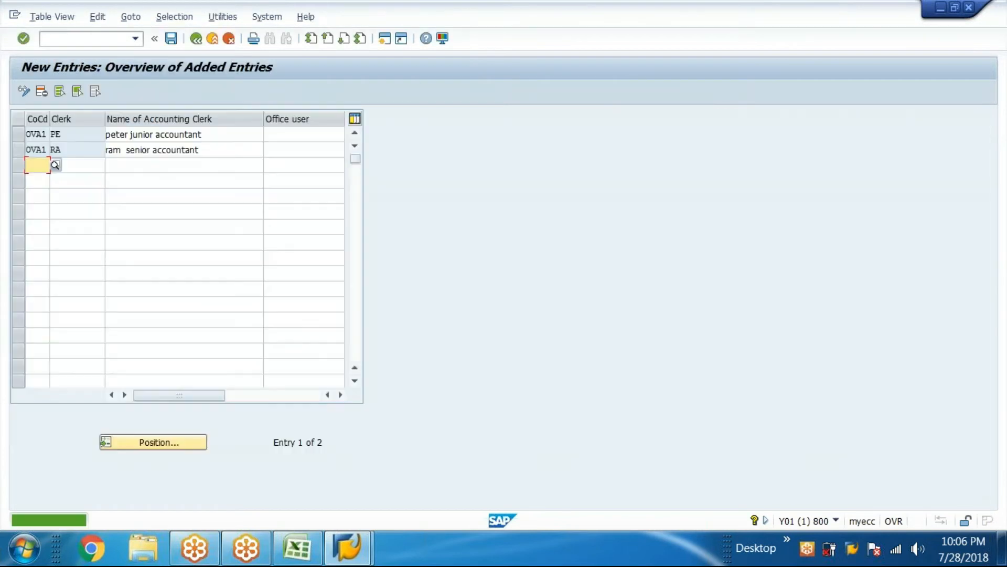
pyautogui.click(197, 40)
pyautogui.click(197, 42)
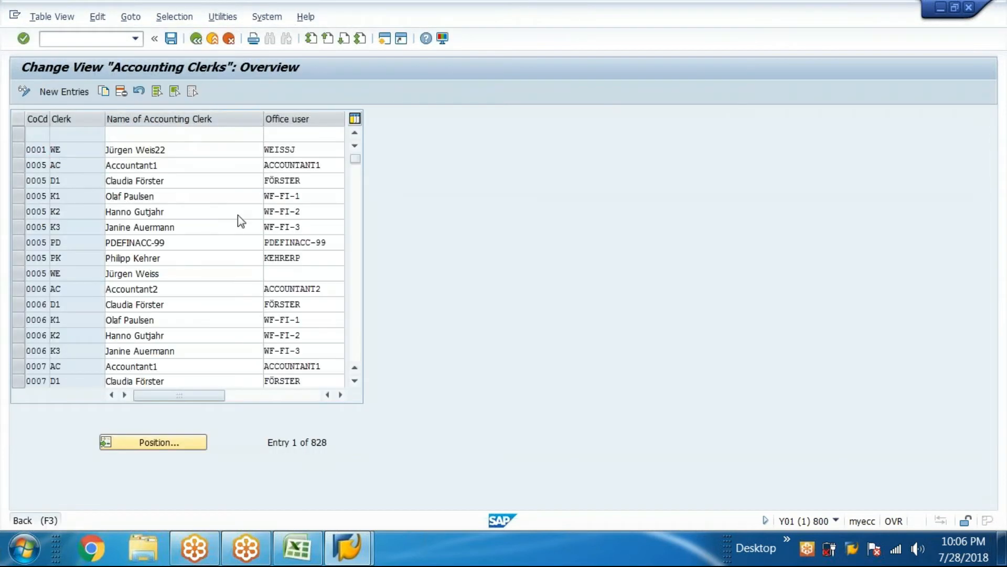
# Collapse the Vendor Accounts branch under Accounts Receivable and Accounts Payable in the IMG structure
pyautogui.click(50, 237)
pyautogui.click(139, 242)
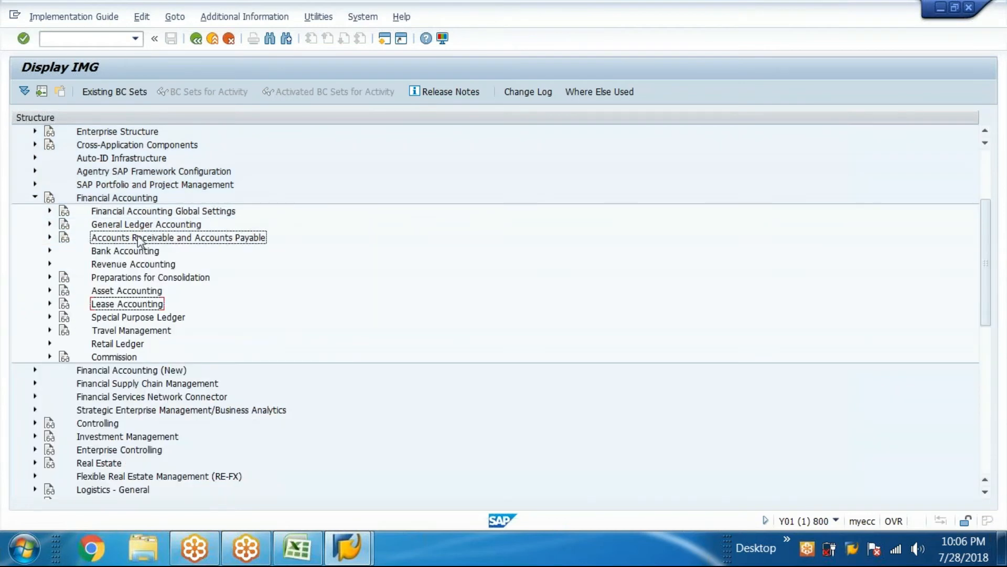
pyautogui.click(50, 237)
pyautogui.click(79, 172)
pyautogui.click(65, 159)
pyautogui.click(124, 162)
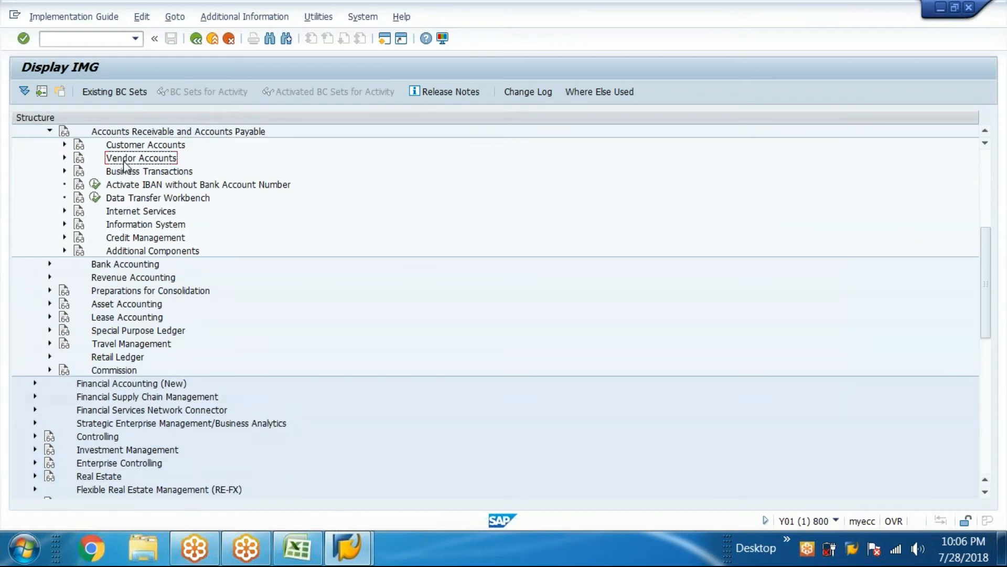
# Expand Customer Accounts and its Master Data down to the activities in Preparations for Creating Customer Master Data
pyautogui.scroll(1, 124, 166)
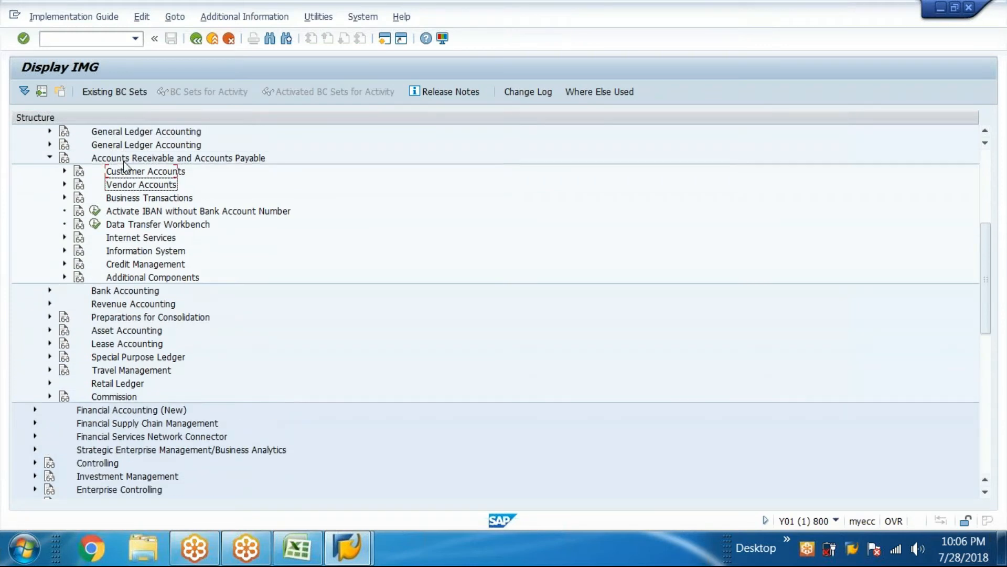
pyautogui.scroll(1, 124, 166)
pyautogui.click(124, 187)
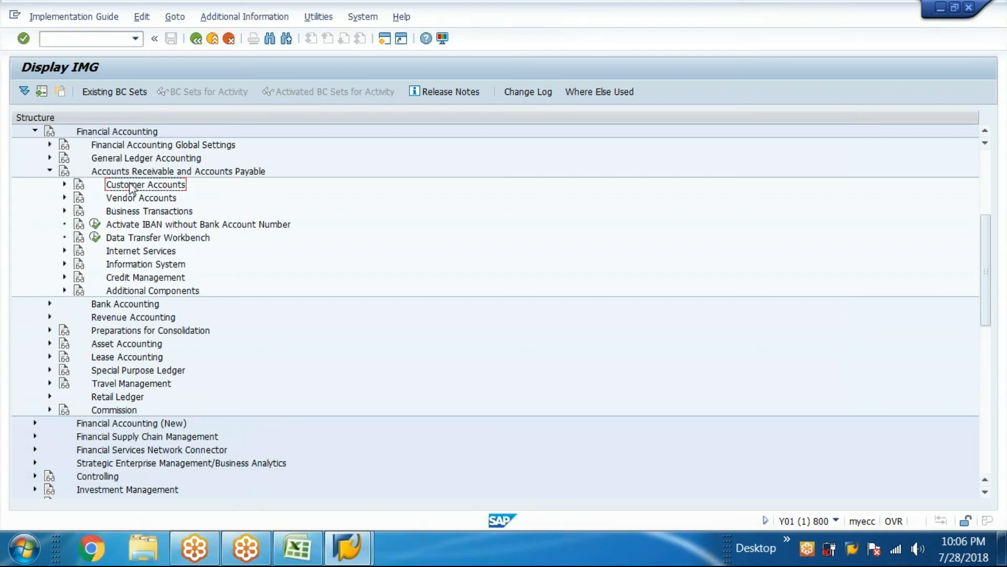
pyautogui.click(65, 184)
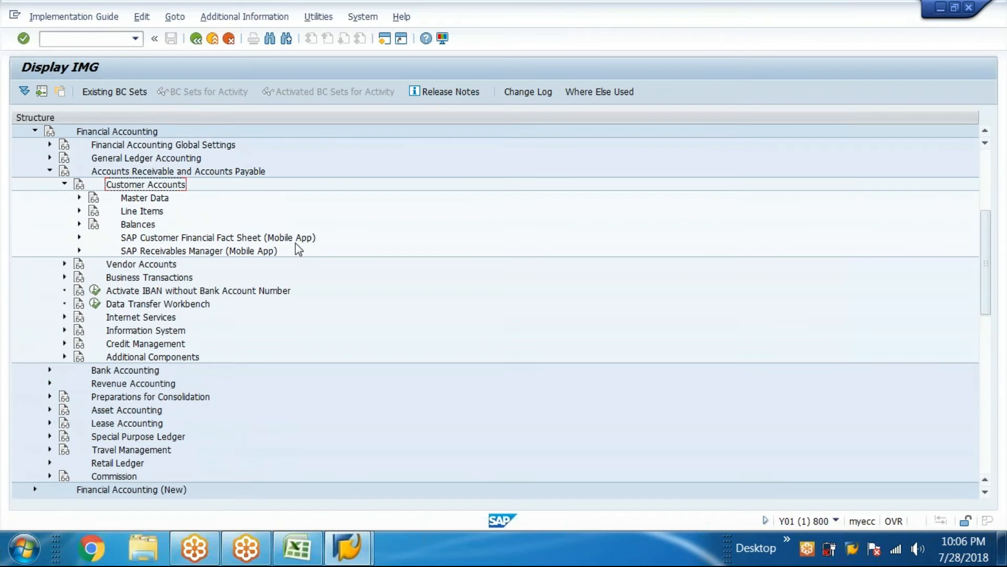
pyautogui.click(79, 197)
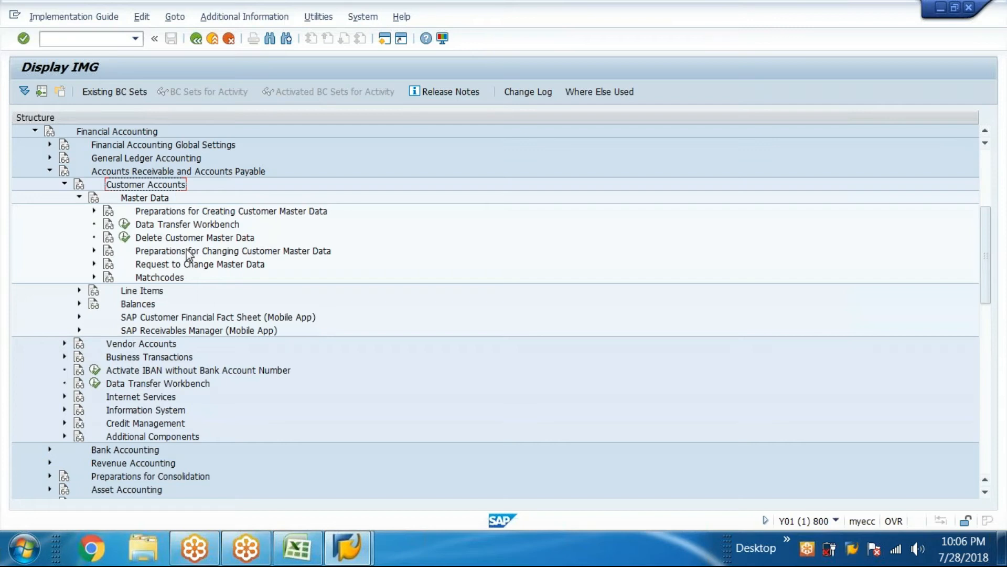
pyautogui.click(246, 212)
pyautogui.click(94, 212)
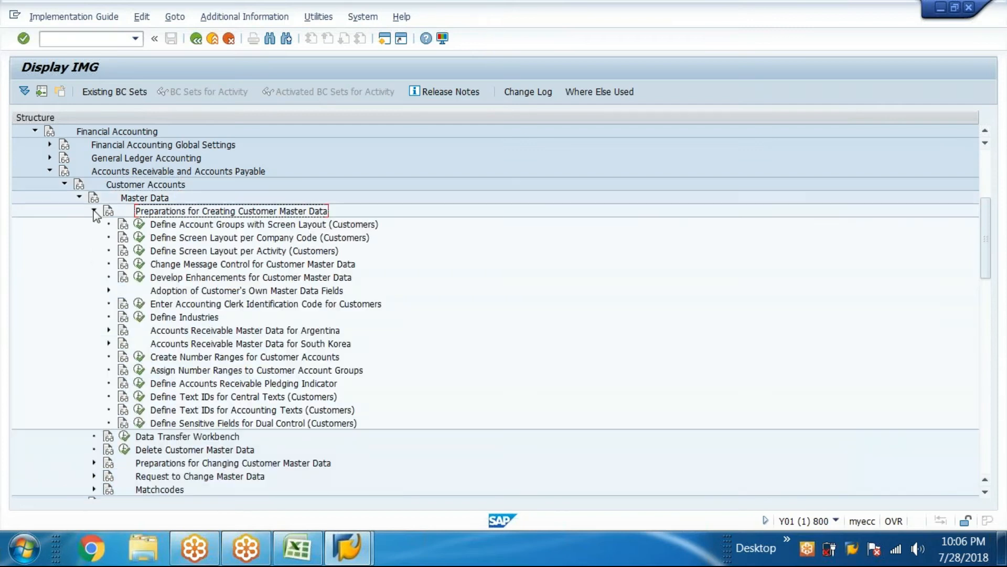
# Open Define Account Groups with Screen Layout (Customers) and look through the existing customer account groups
pyautogui.click(139, 224)
pyautogui.click(139, 225)
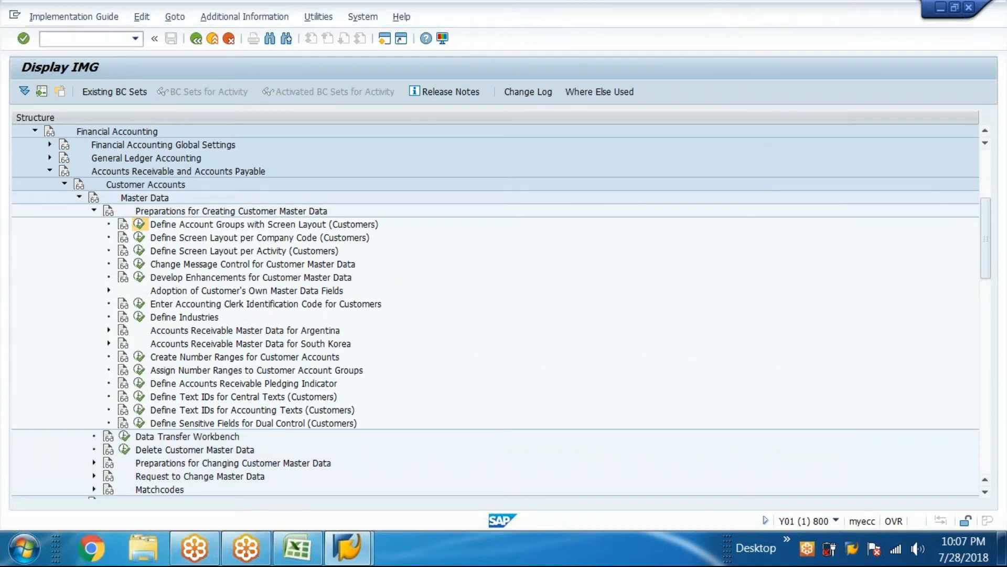
pyautogui.click(305, 558)
pyautogui.click(307, 558)
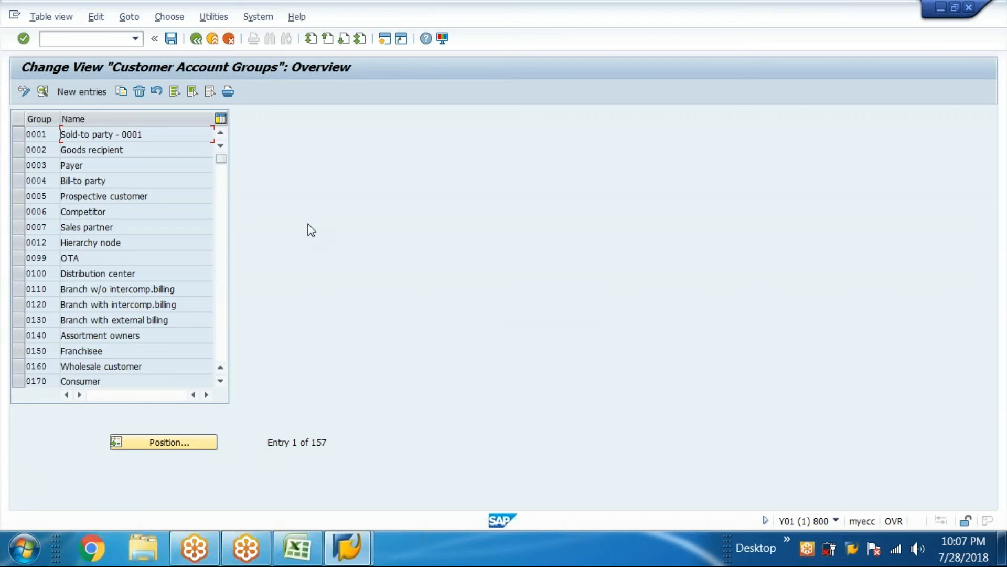
pyautogui.click(113, 165)
pyautogui.click(122, 182)
pyautogui.scroll(-1, 133, 274)
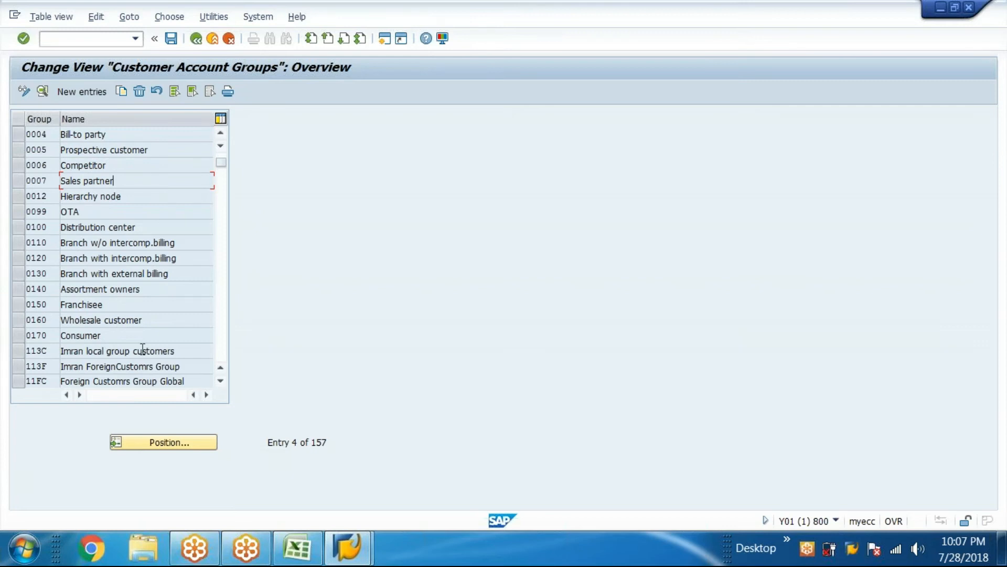
# Add a new customer account group ovlc with the meaning "ova1 local customer groups"
pyautogui.click(89, 94)
pyautogui.write('ovtc')
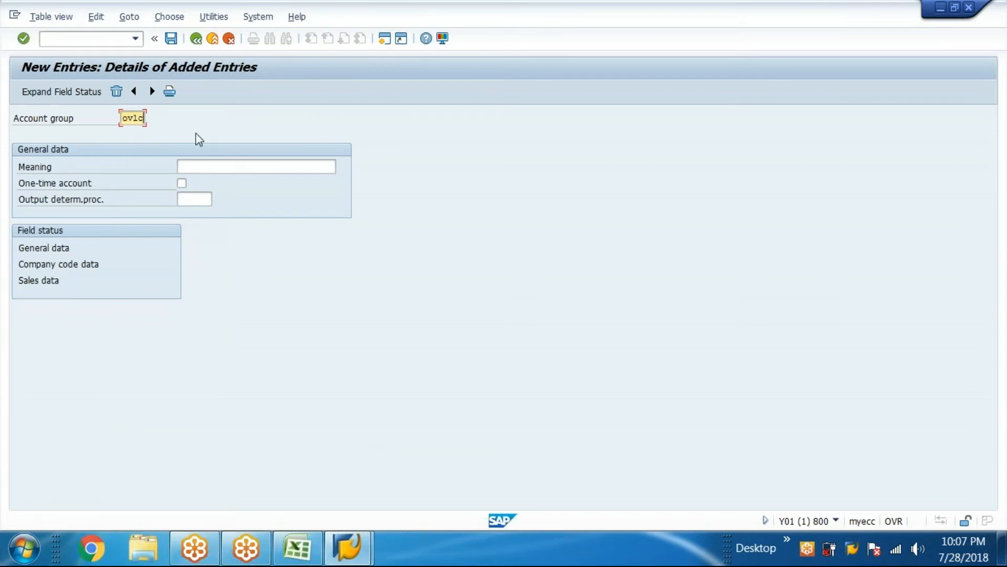
pyautogui.click(203, 164)
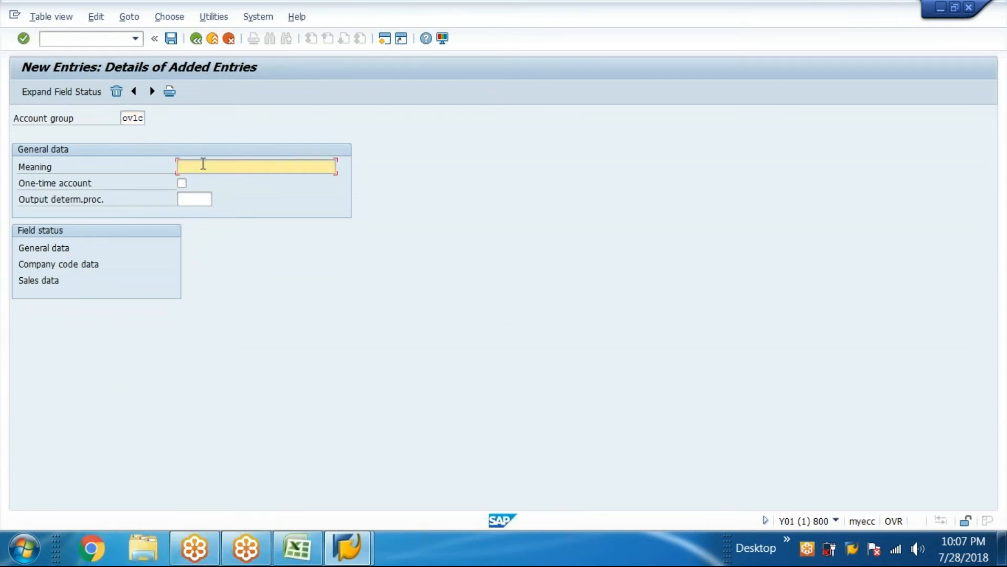
pyautogui.write('ova1 local customer groups')
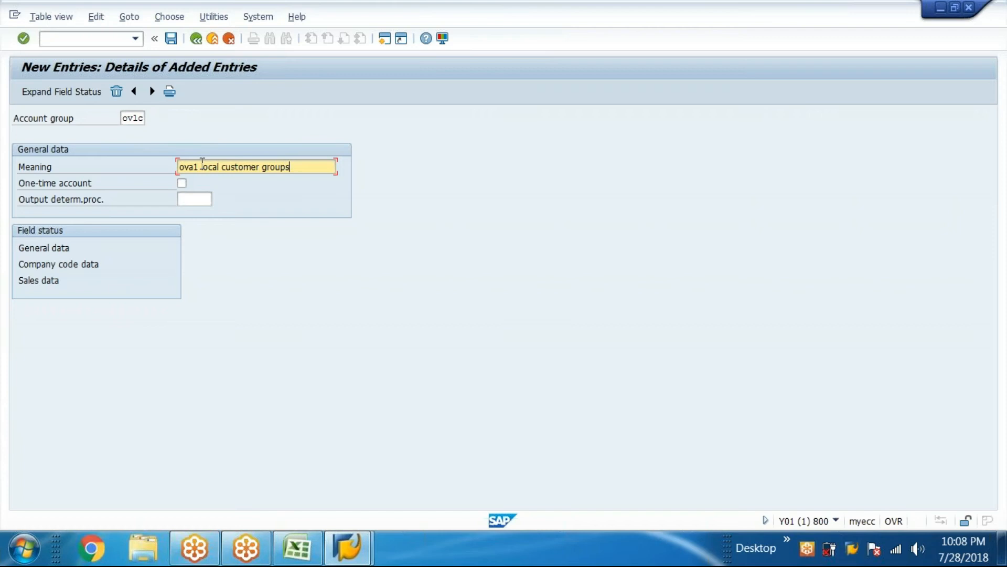
# Save the local customer group under a new customizing request described as "Create customer groups"
pyautogui.click(171, 38)
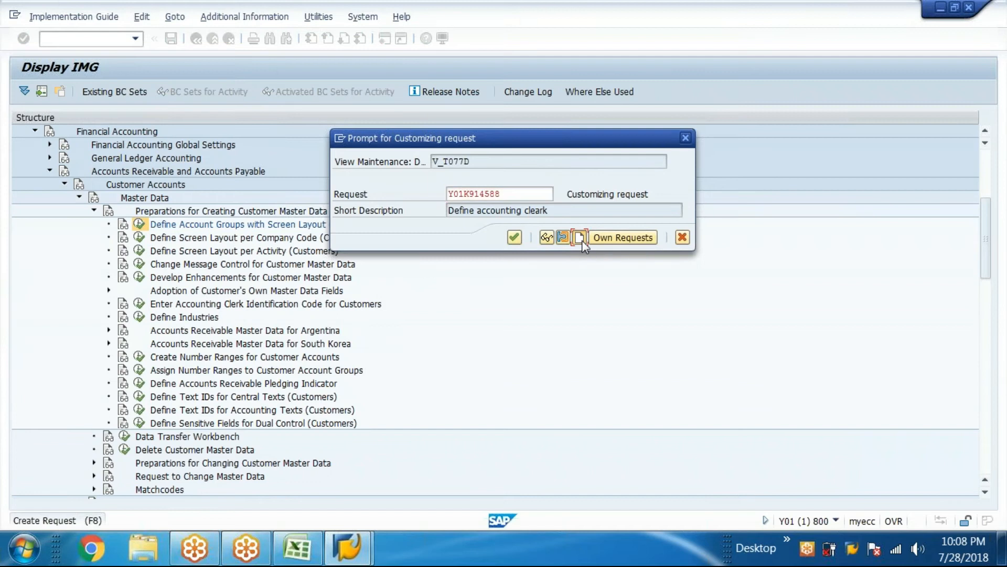
pyautogui.click(579, 237)
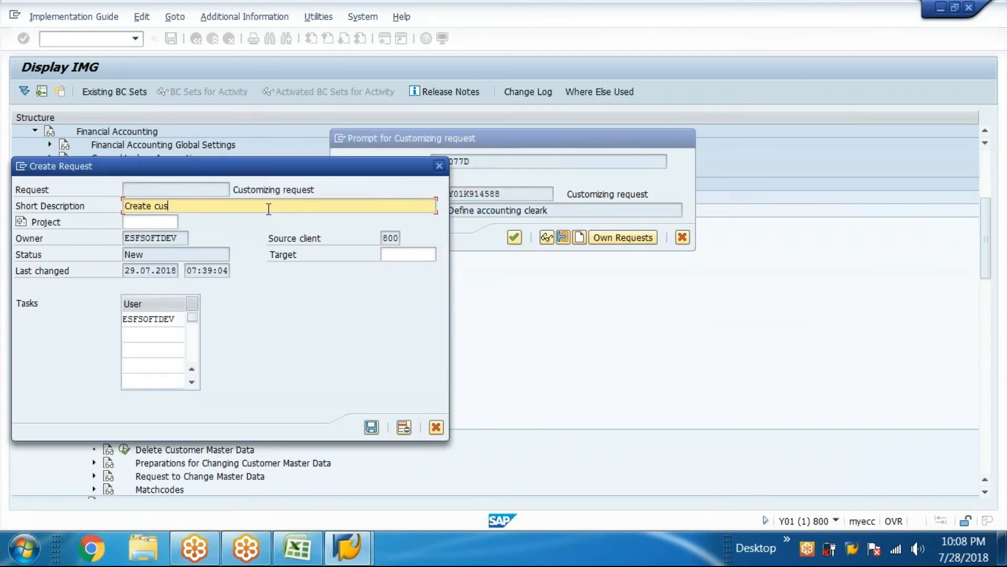
pyautogui.write('omer groups')
pyautogui.click(372, 427)
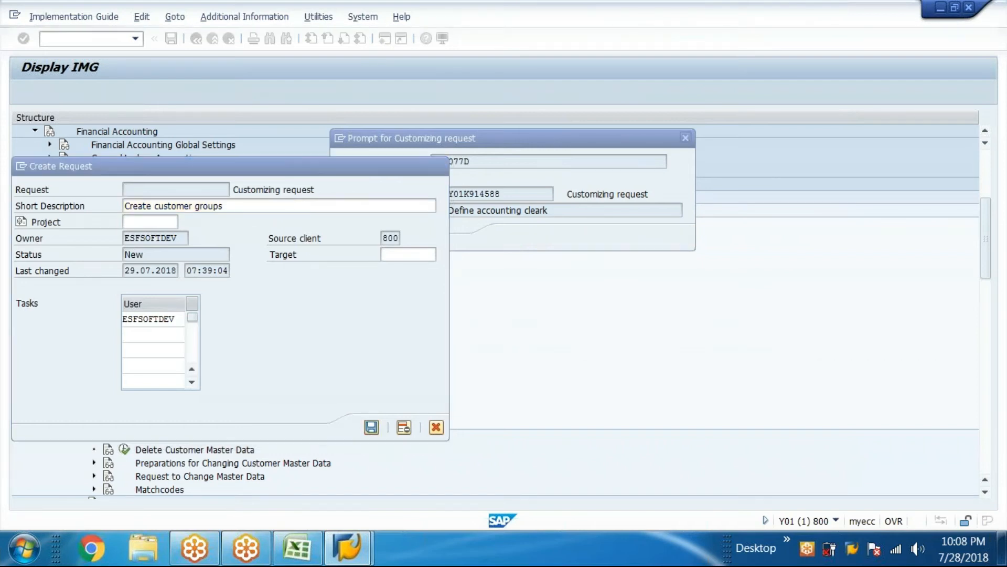
# Copy the customer group request's number into G3 of the Excel AR sheet
pyautogui.moveTo(508, 191); pyautogui.dragTo(348, 204)
pyautogui.hotkey('ctrl', 'c')
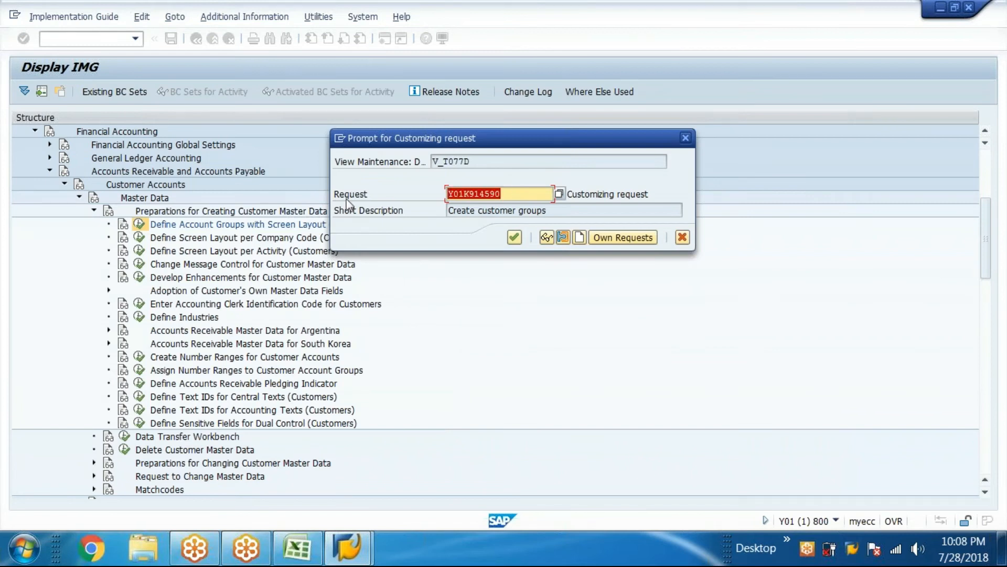
pyautogui.click(303, 549)
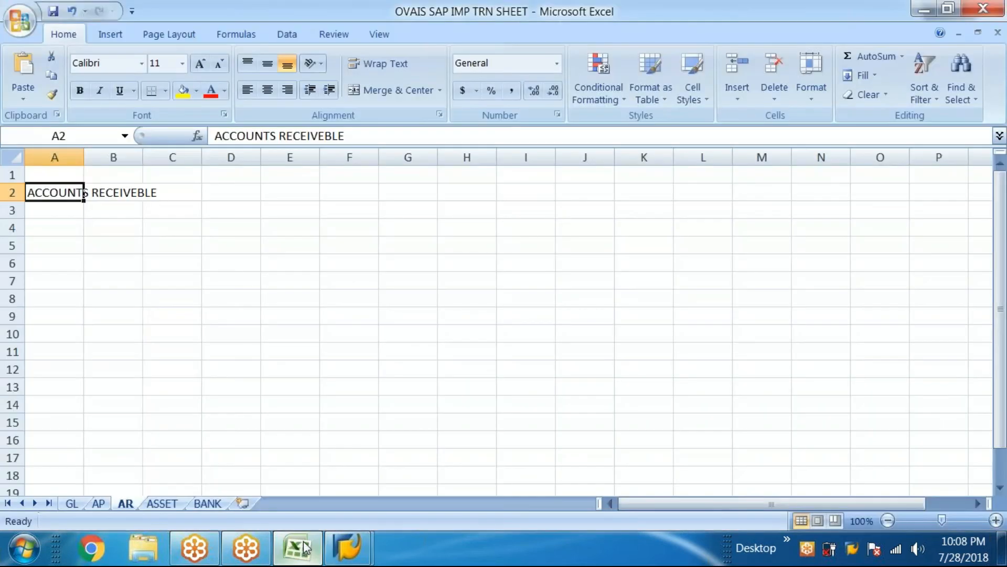
pyautogui.click(414, 209)
pyautogui.hotkey('ctrl', 'v')
# Enter the request's description "Create customer groups" in B3 of the AR sheet
pyautogui.click(110, 213)
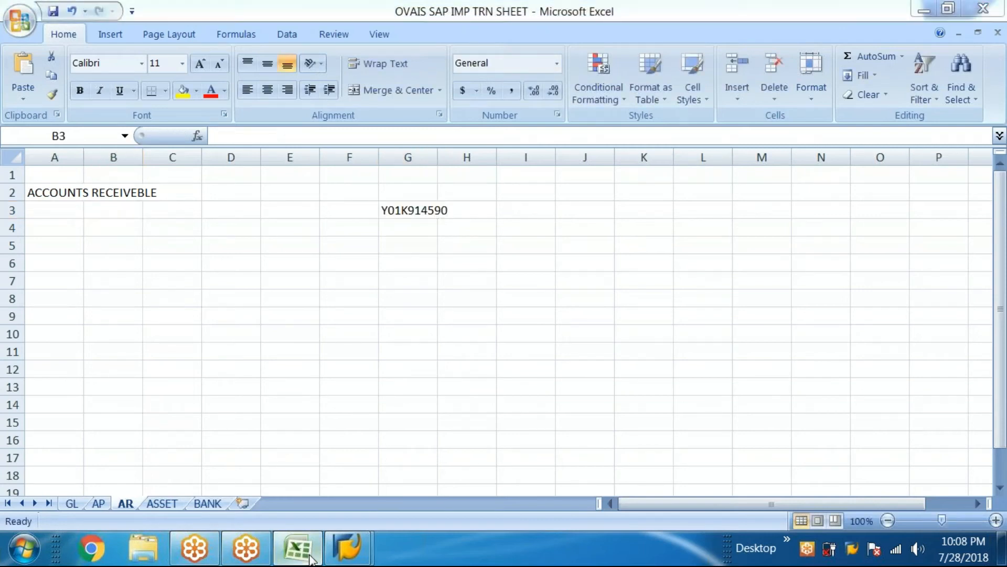
pyautogui.click(347, 549)
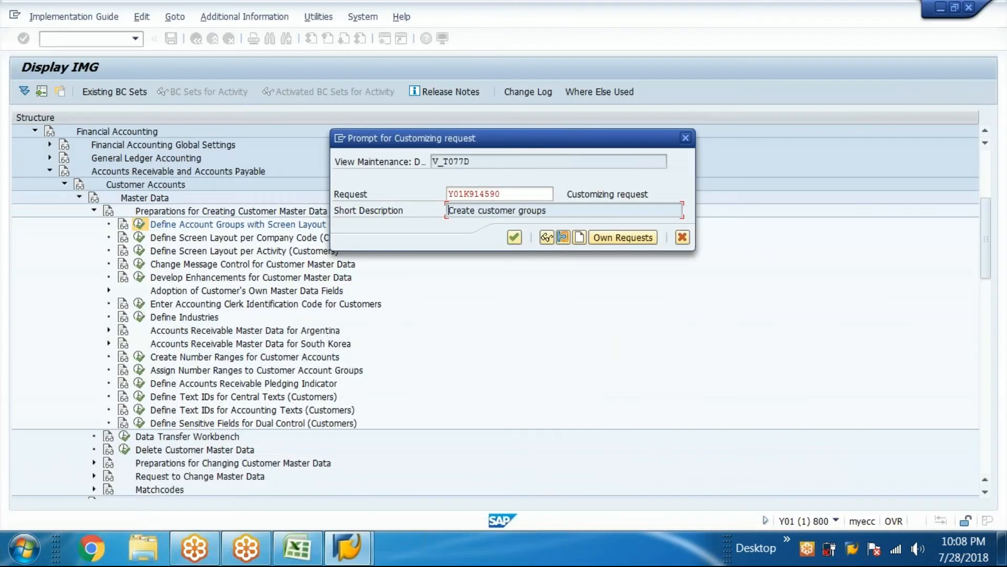
pyautogui.click(297, 549)
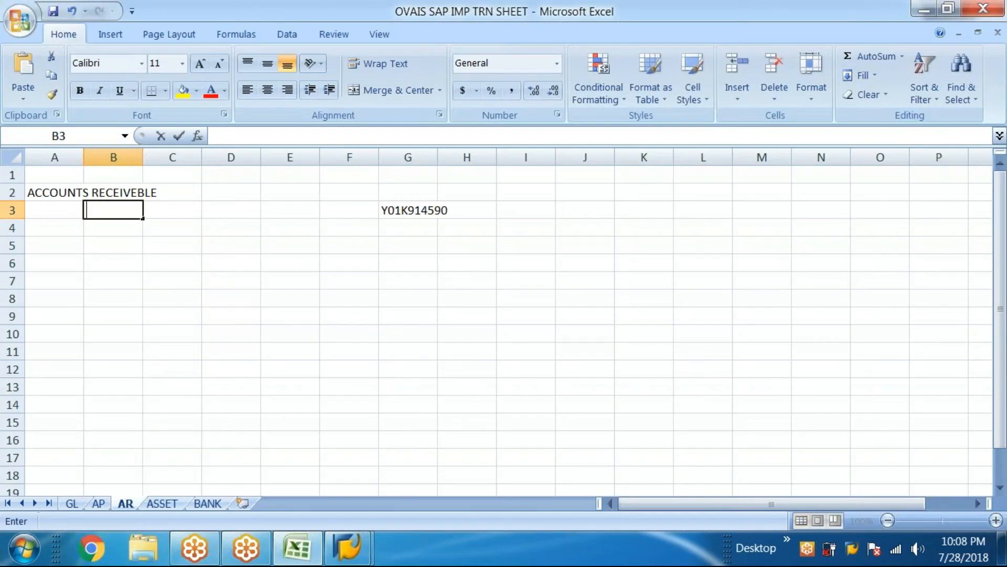
pyautogui.write('Create customer groups')
pyautogui.click(180, 312)
# Switch to SAP, confirm the customer group request and return to the Customer Account Groups overview
pyautogui.click(322, 551)
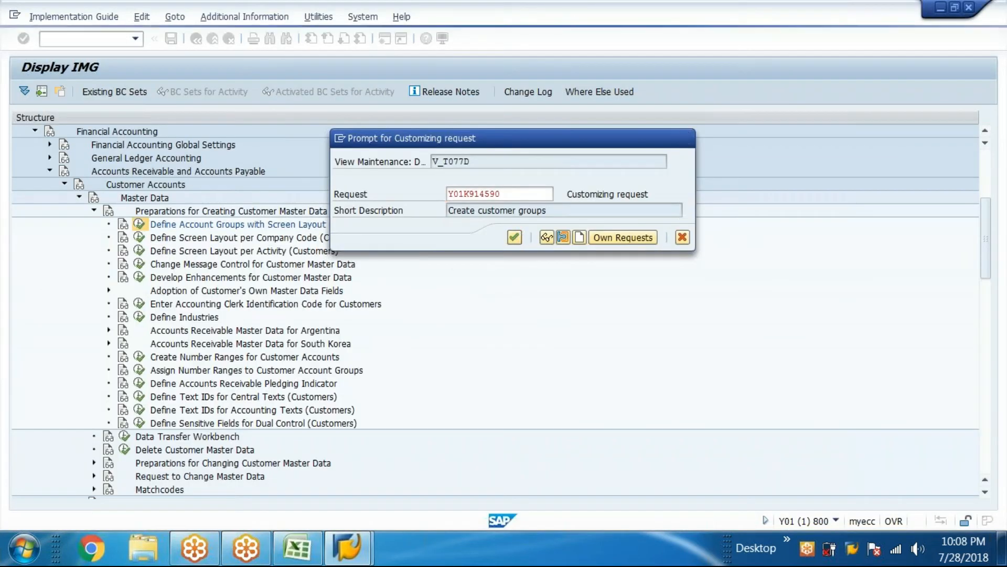
pyautogui.press('Return')
pyautogui.click(195, 38)
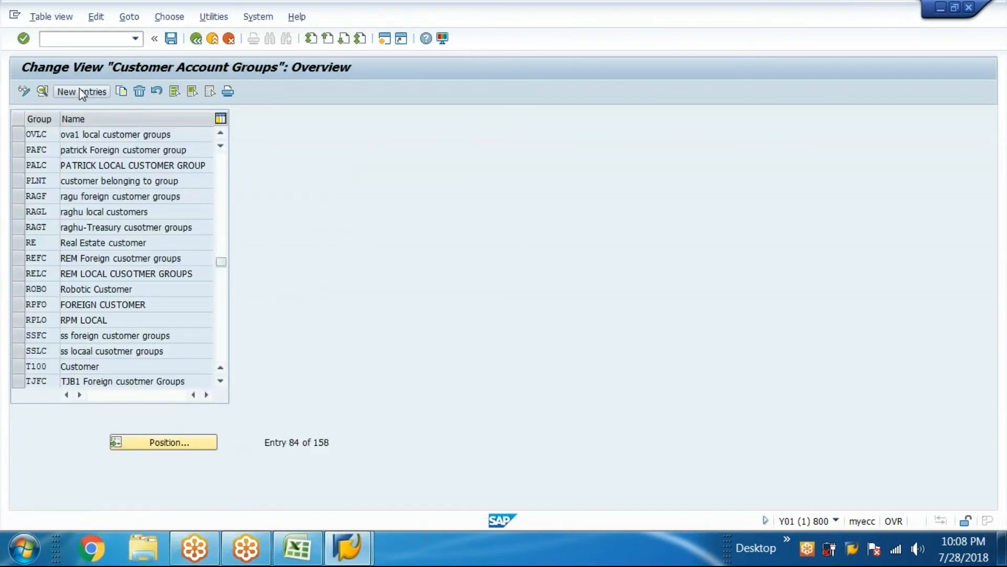
# Add and save a customer account group ovfc with the meaning "ova1 foreign customer grops"
pyautogui.click(81, 92)
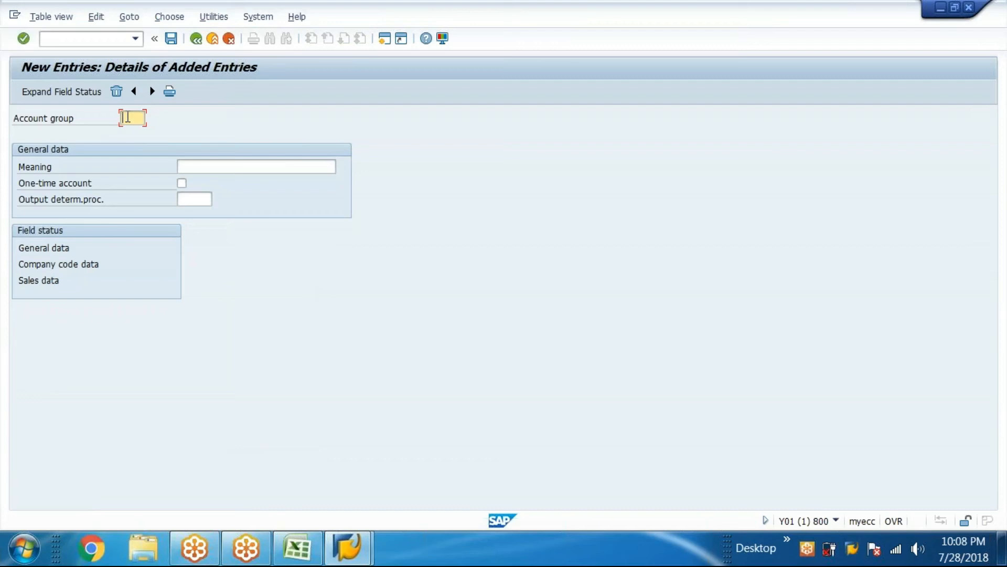
pyautogui.write('ovfc')
pyautogui.click(207, 167)
pyautogui.write('o')
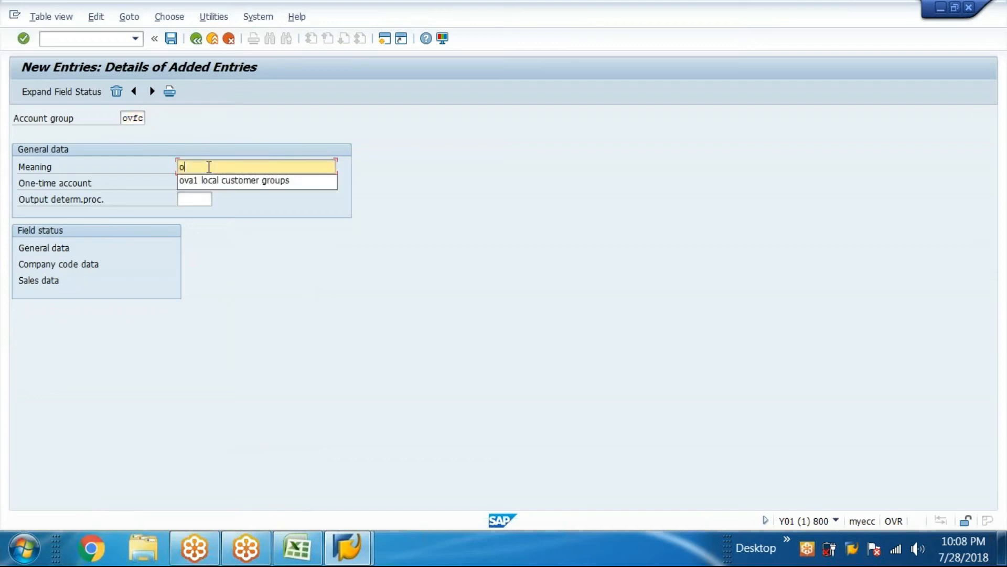
pyautogui.write('va1 foreign customer grops')
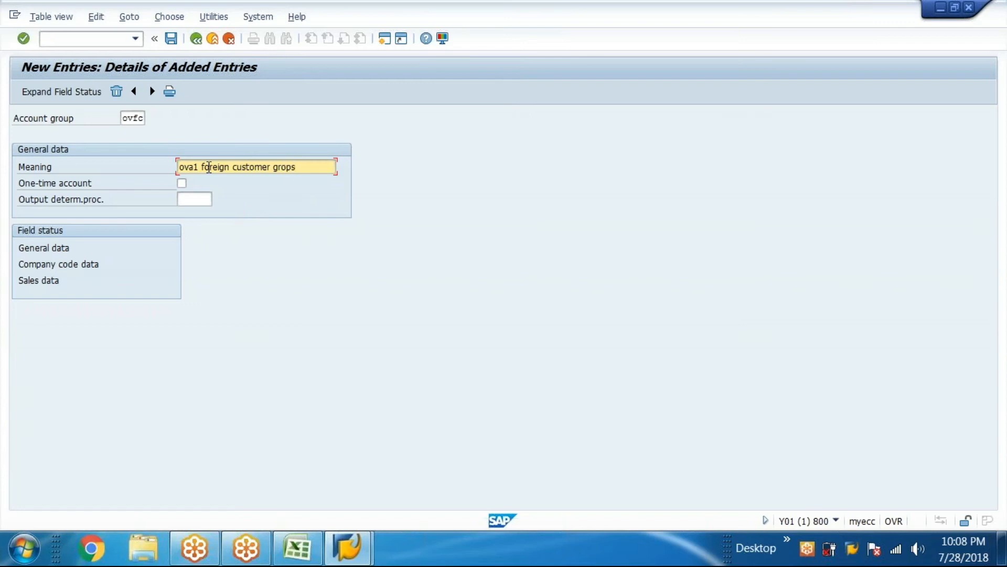
pyautogui.click(171, 38)
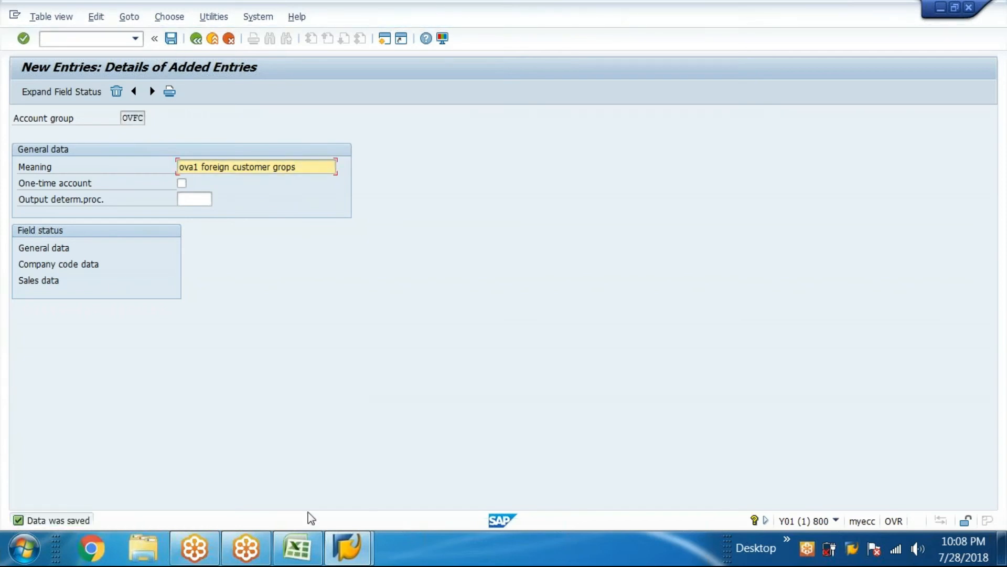
# Review the activity list on the Excel AP sheet to find the matching next entry for the AR sheet
pyautogui.click(297, 549)
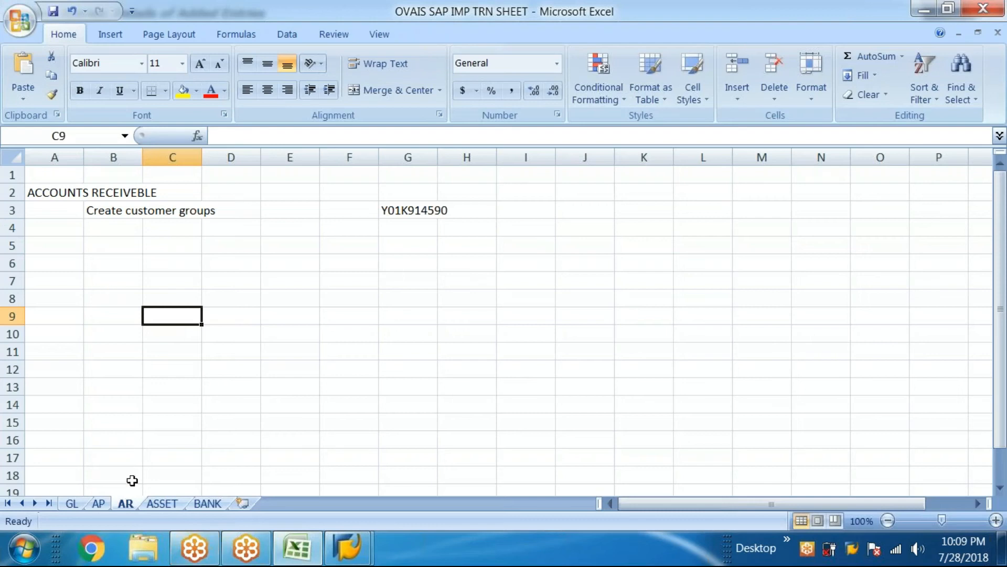
pyautogui.click(99, 503)
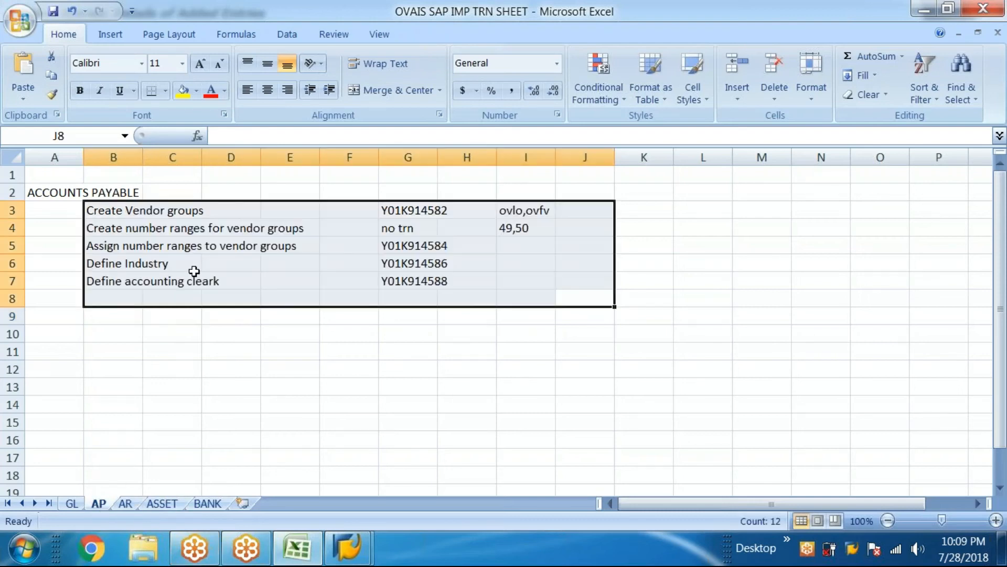
pyautogui.click(198, 209)
pyautogui.click(127, 504)
pyautogui.click(198, 213)
pyautogui.click(105, 228)
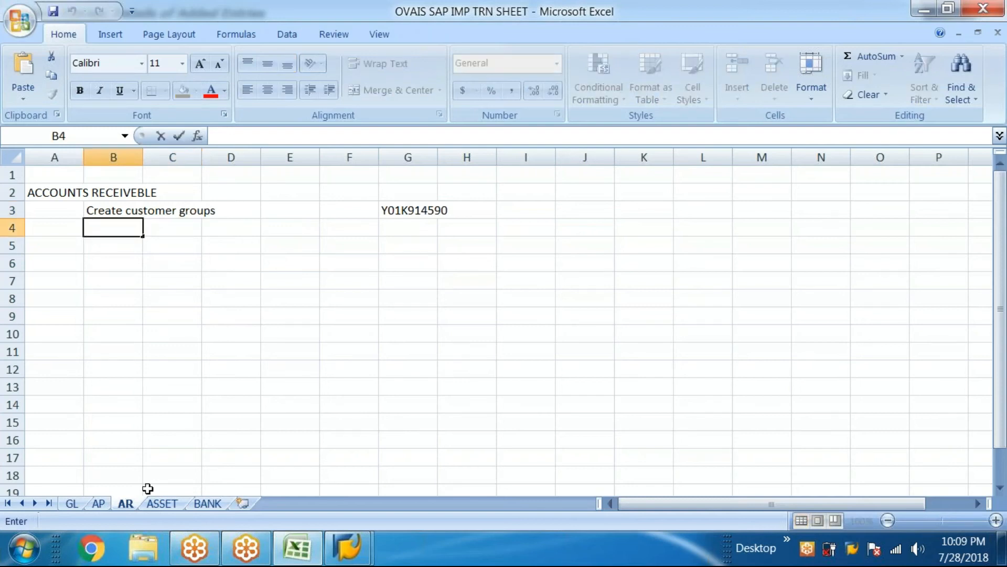
pyautogui.click(105, 504)
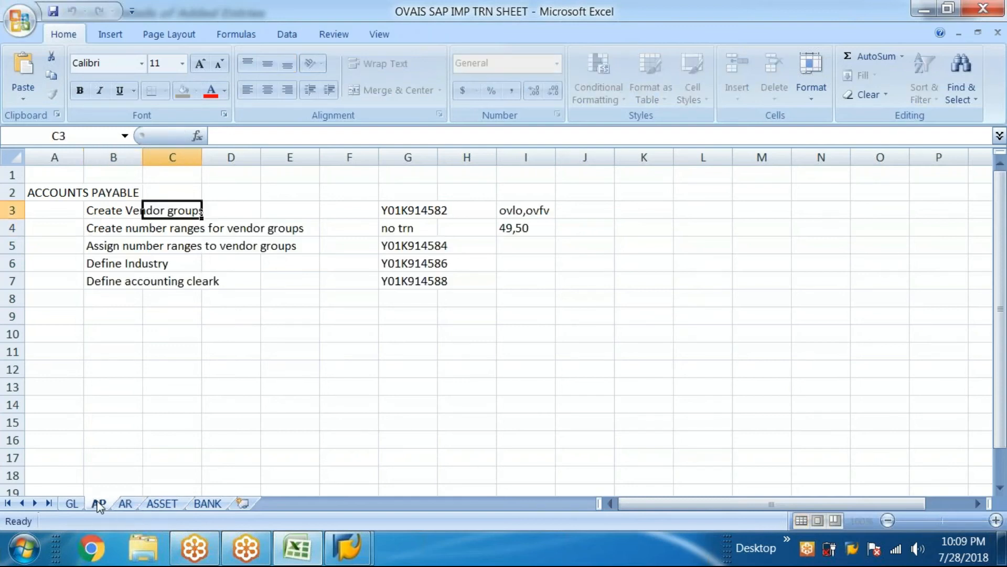
pyautogui.click(159, 231)
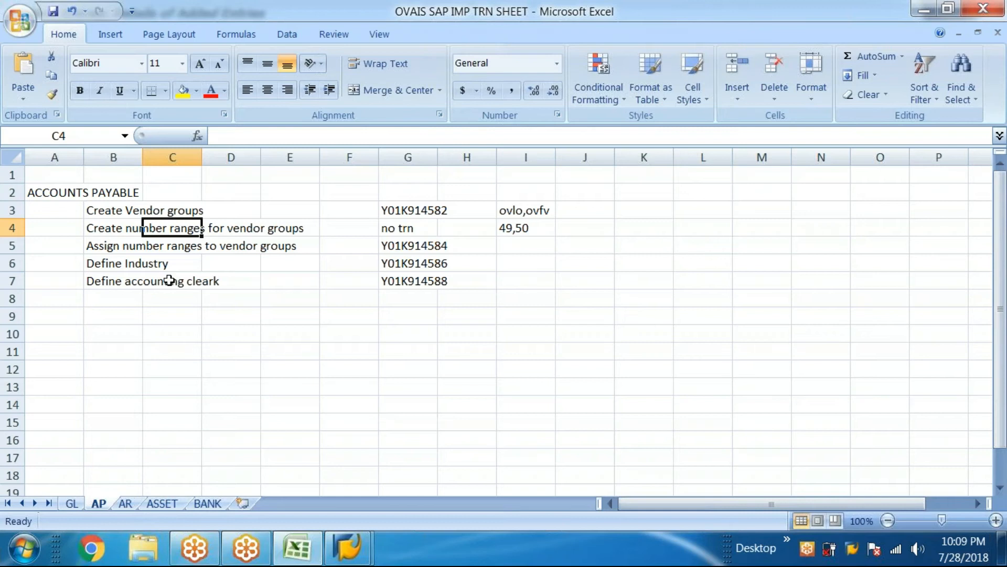
pyautogui.click(125, 504)
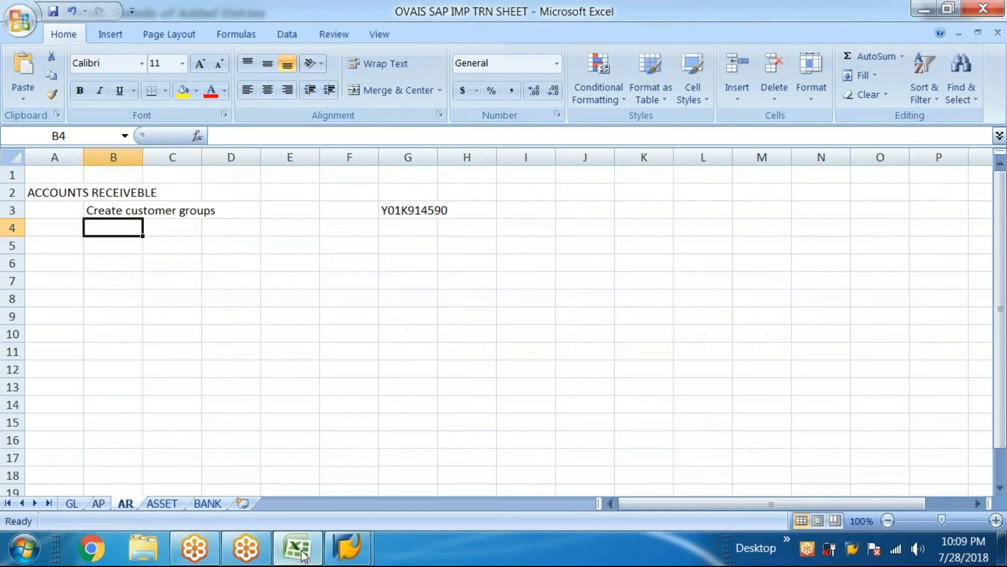
# Switch to SAP, leave the customer account groups and open Create Number Ranges for Customer Accounts for changing intervals
pyautogui.moveTo(344, 549)
pyautogui.click(398, 472)
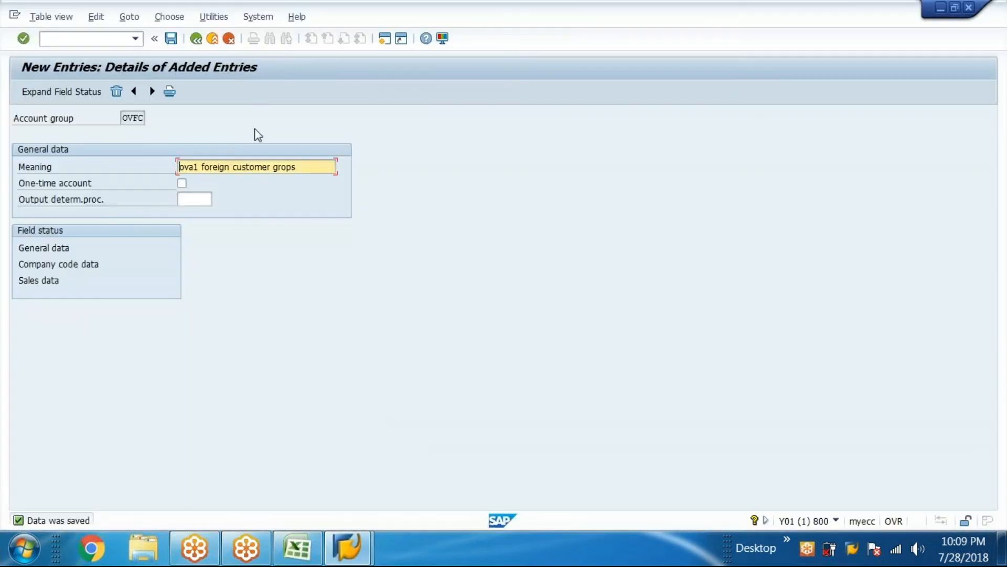
pyautogui.press('F3')
pyautogui.click(197, 39)
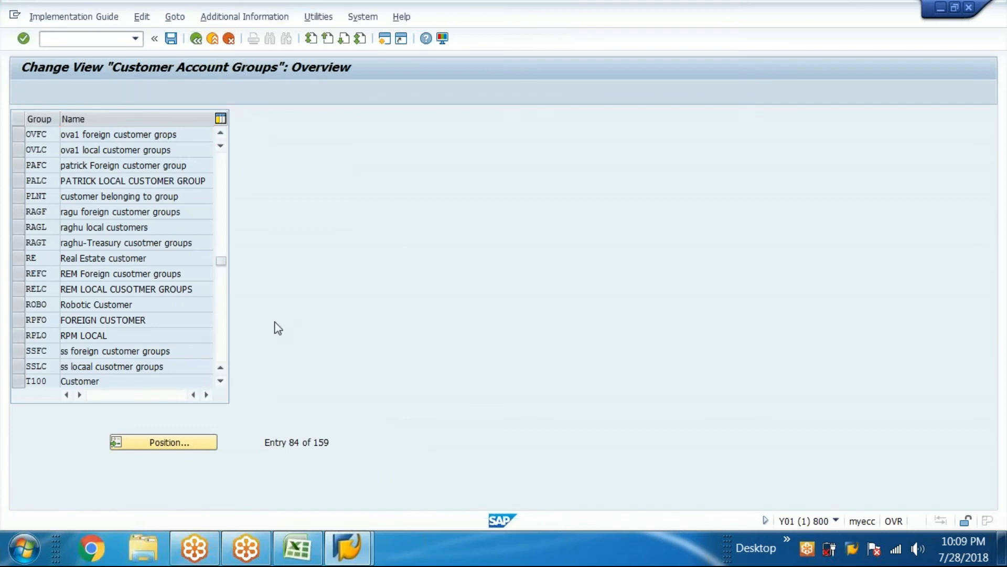
pyautogui.click(208, 359)
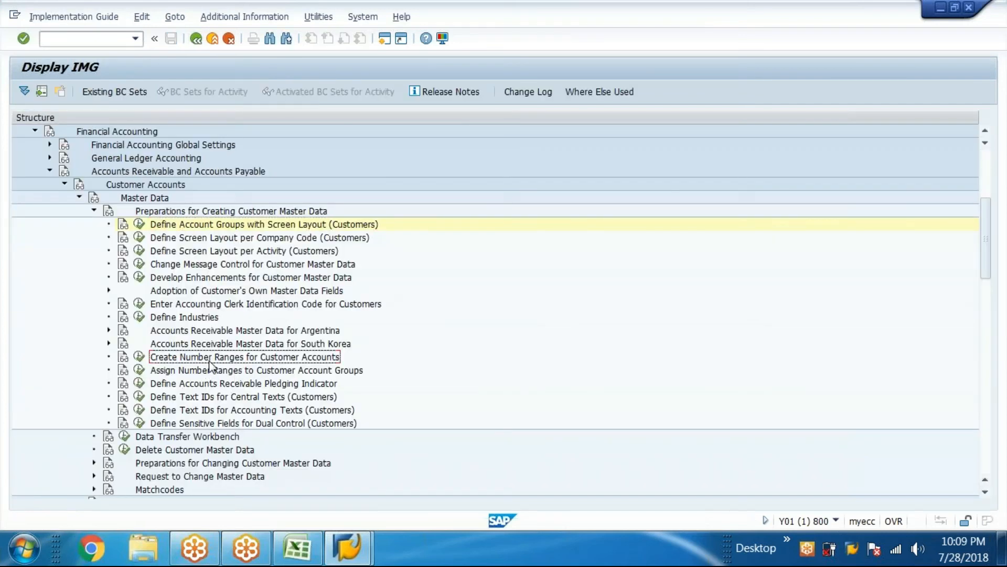
pyautogui.click(139, 357)
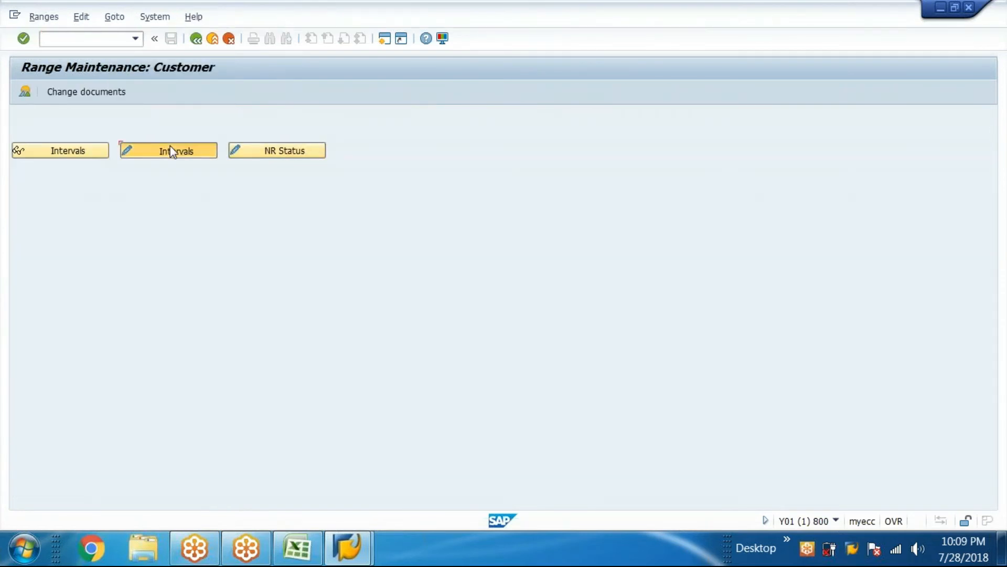
pyautogui.click(171, 152)
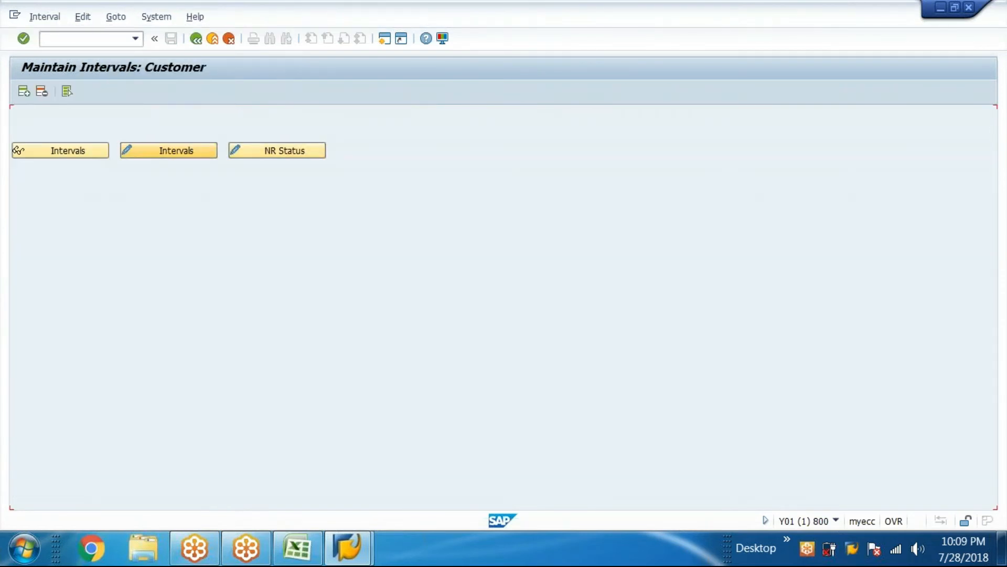
pyautogui.scroll(-5, 237, 336)
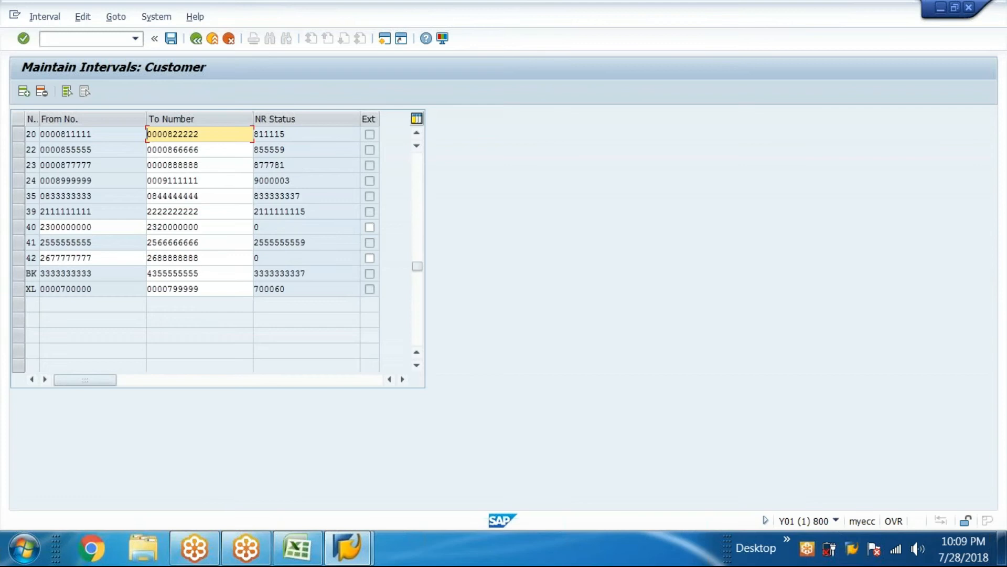
pyautogui.click(36, 258)
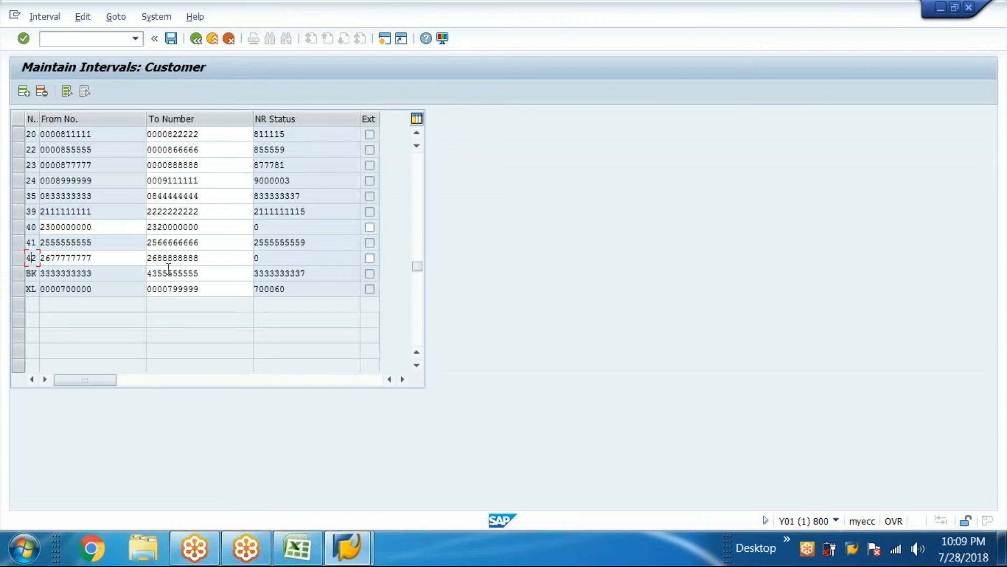
pyautogui.scroll(1, 385, 212)
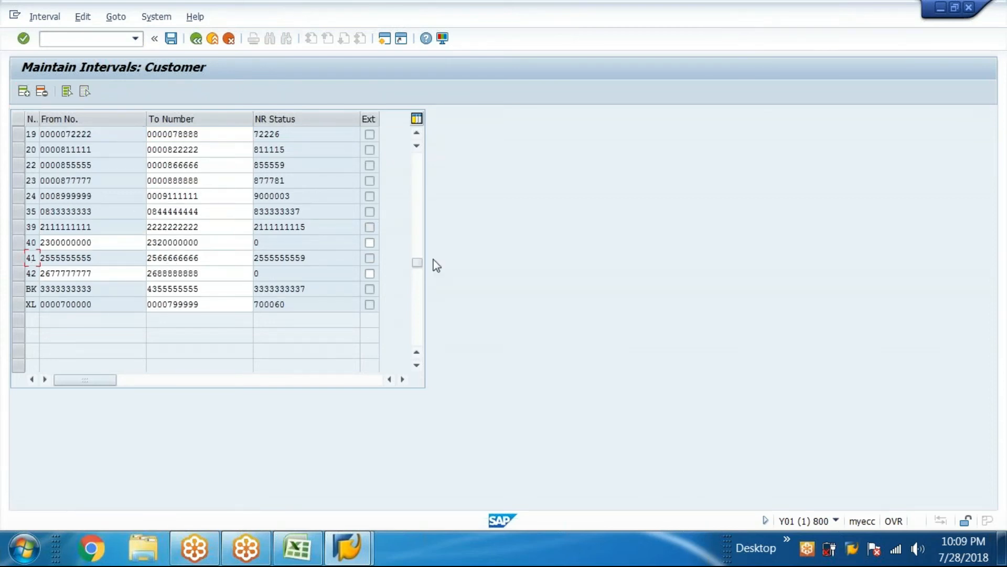
pyautogui.click(418, 157)
pyautogui.click(33, 135)
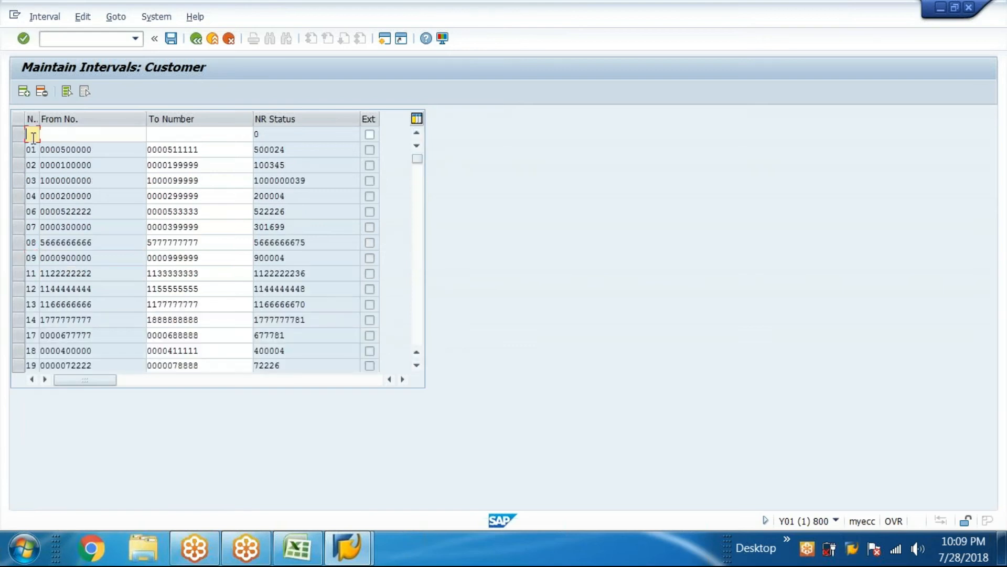
pyautogui.write('43')
pyautogui.click(52, 136)
pyautogui.write('2777777777')
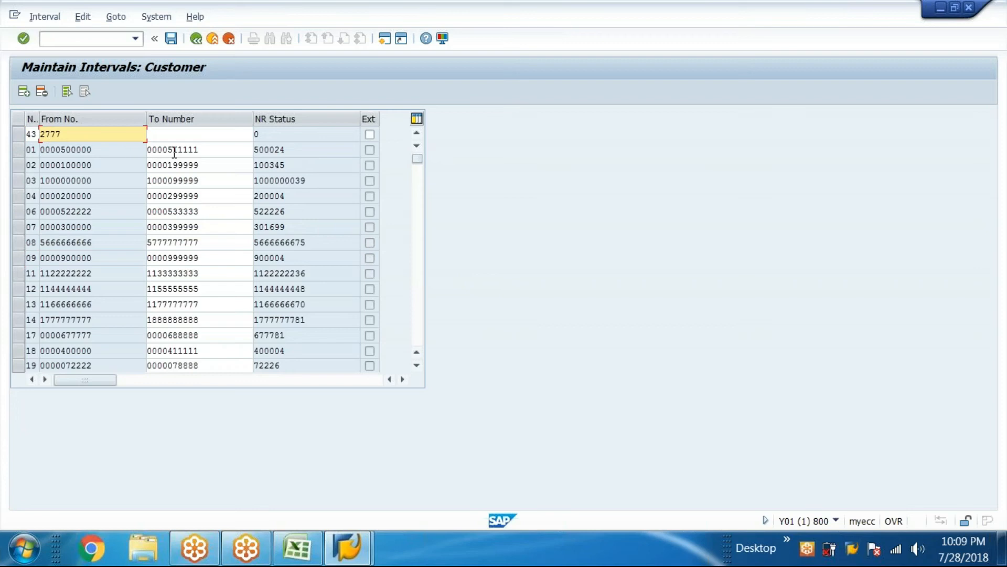
pyautogui.click(189, 134)
pyautogui.write('7')
pyautogui.press('BackSpace')
pyautogui.write('2888888888')
pyautogui.click(171, 38)
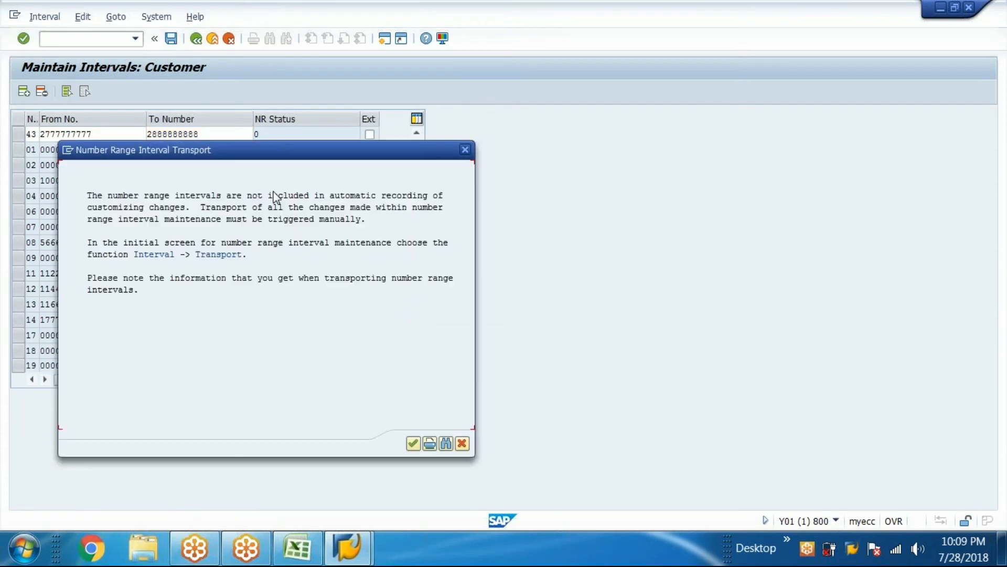
pyautogui.click(413, 444)
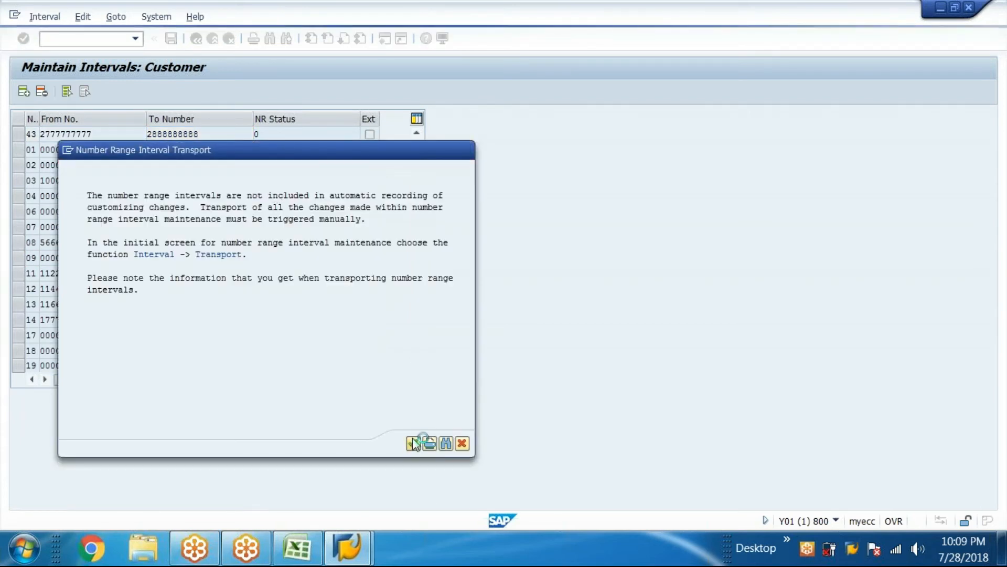
pyautogui.click(23, 91)
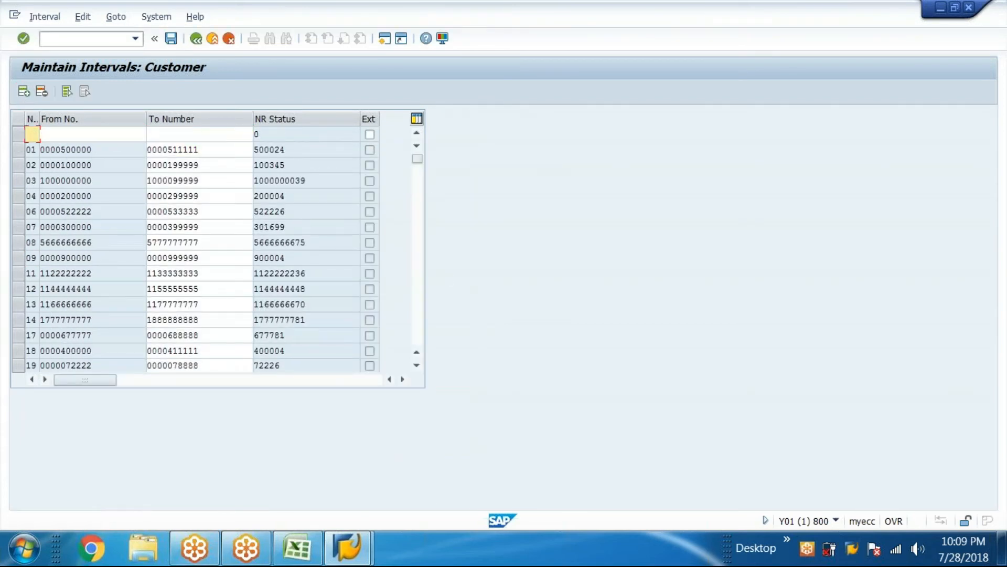
pyautogui.write('44')
pyautogui.click(83, 132)
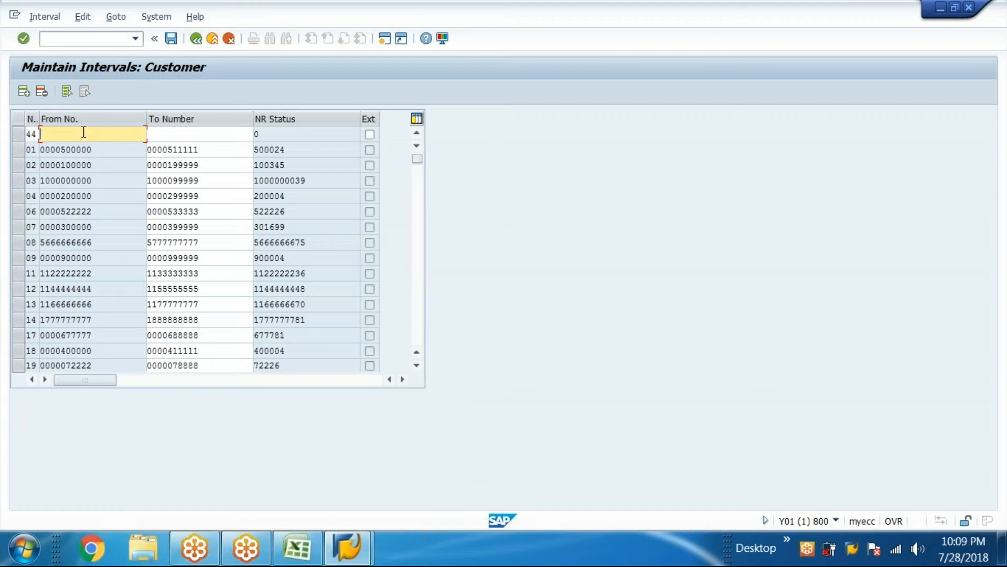
pyautogui.write('2999999999')
pyautogui.click(169, 133)
pyautogui.write('3')
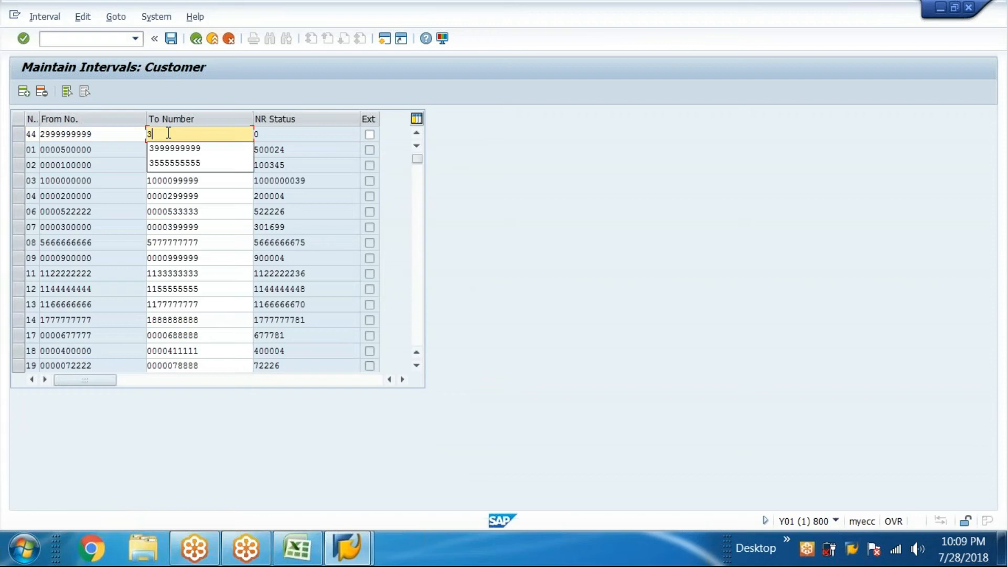
pyautogui.write('000000000')
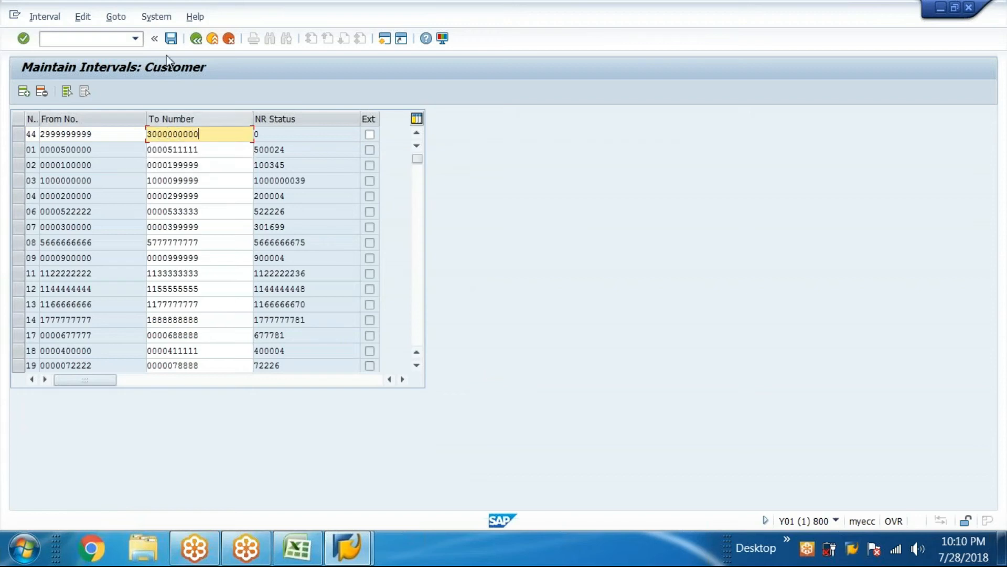
pyautogui.hotkey('ctrl', 's')
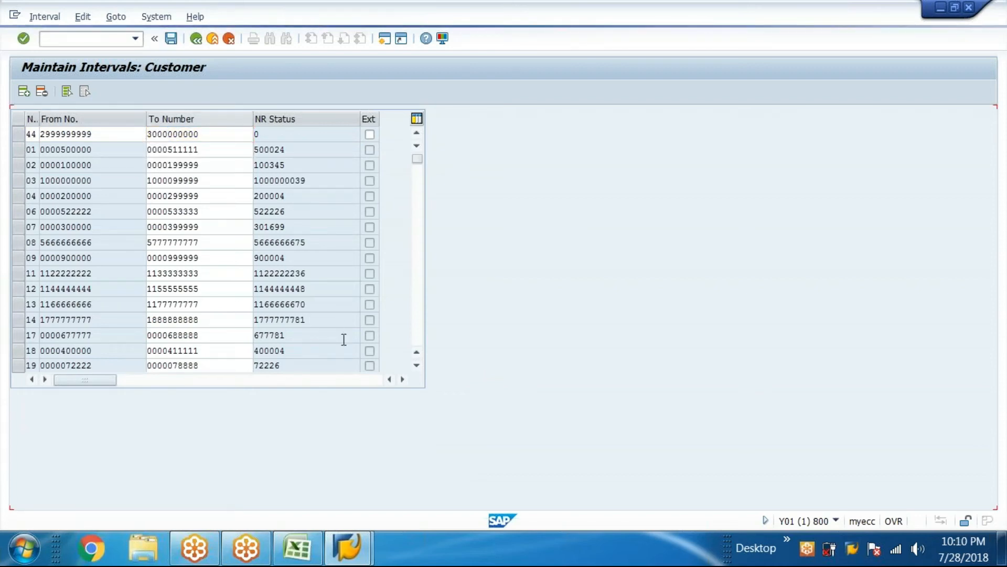
# In the Excel AR sheet, enter "Create Number ranges for customer groups" in B4 and "no trn" in G4
pyautogui.click(297, 548)
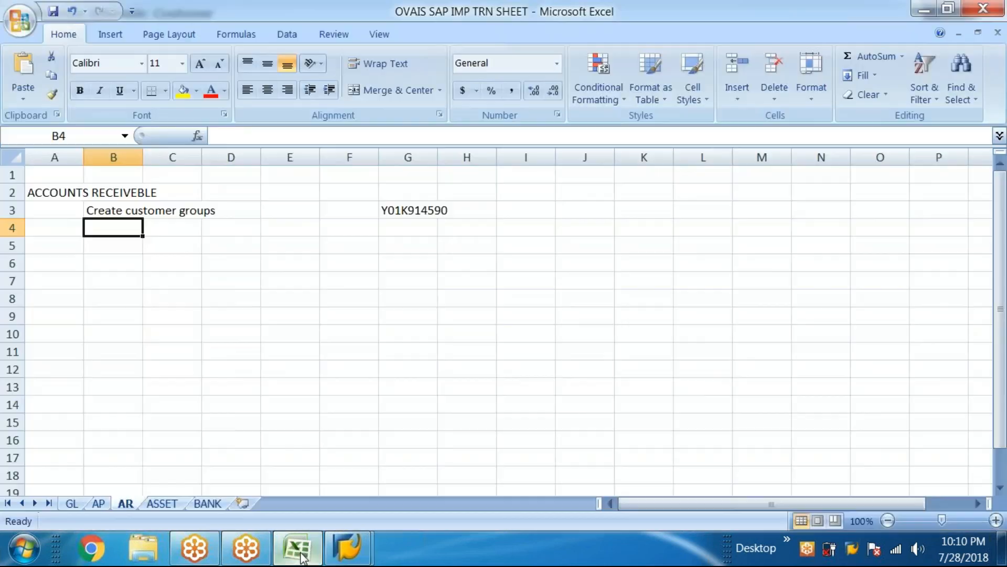
pyautogui.doubleClick(113, 228)
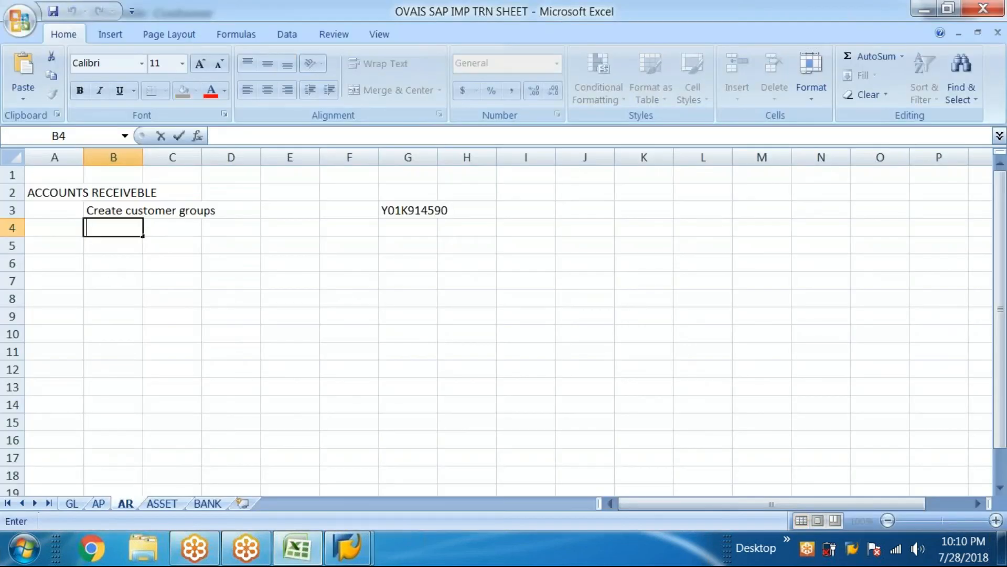
pyautogui.write('Create ')
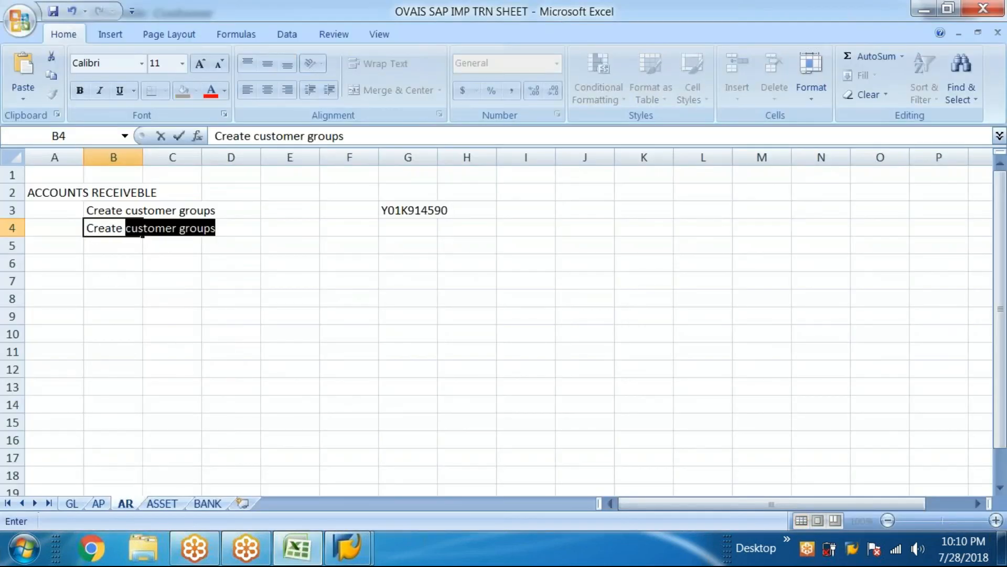
pyautogui.write('Number ranges for customer group')
pyautogui.press('BackSpace')
pyautogui.press('BackSpace')
pyautogui.write('ups')
pyautogui.click(399, 226)
pyautogui.write('no trn')
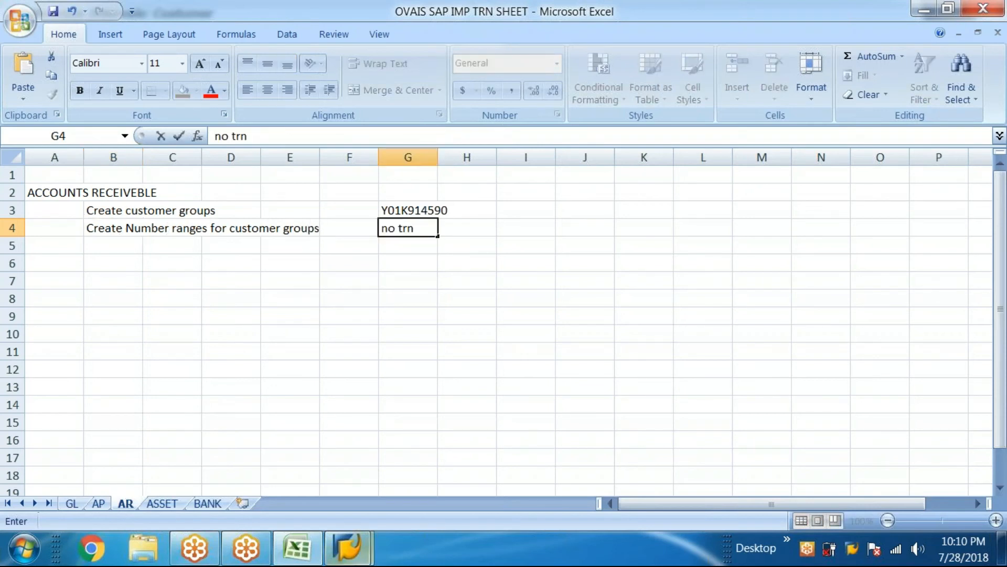
# Switch to SAP, leave the customer interval maintenance and open Assign Number Ranges to Customer Account Groups
pyautogui.click(348, 548)
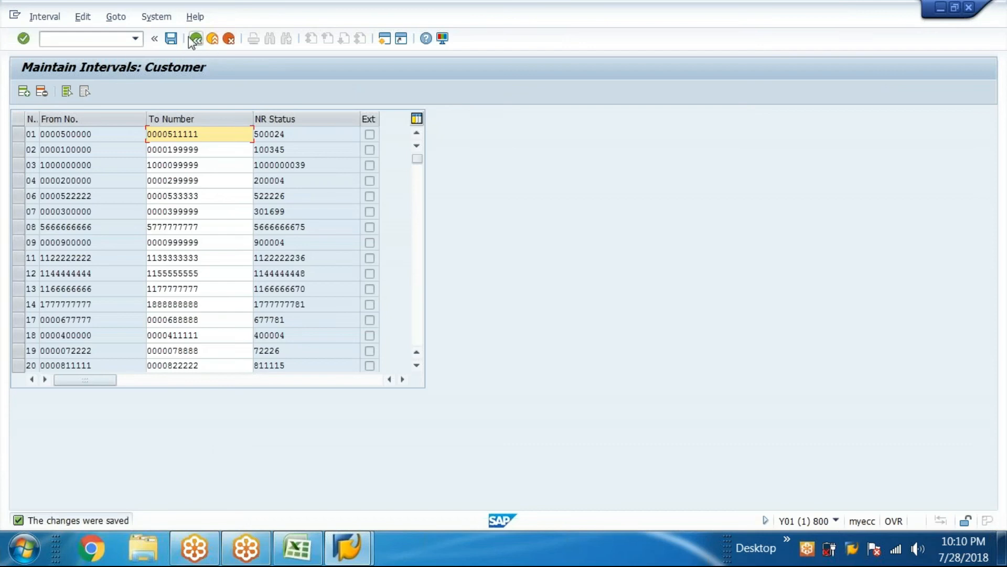
pyautogui.click(196, 39)
pyautogui.click(195, 39)
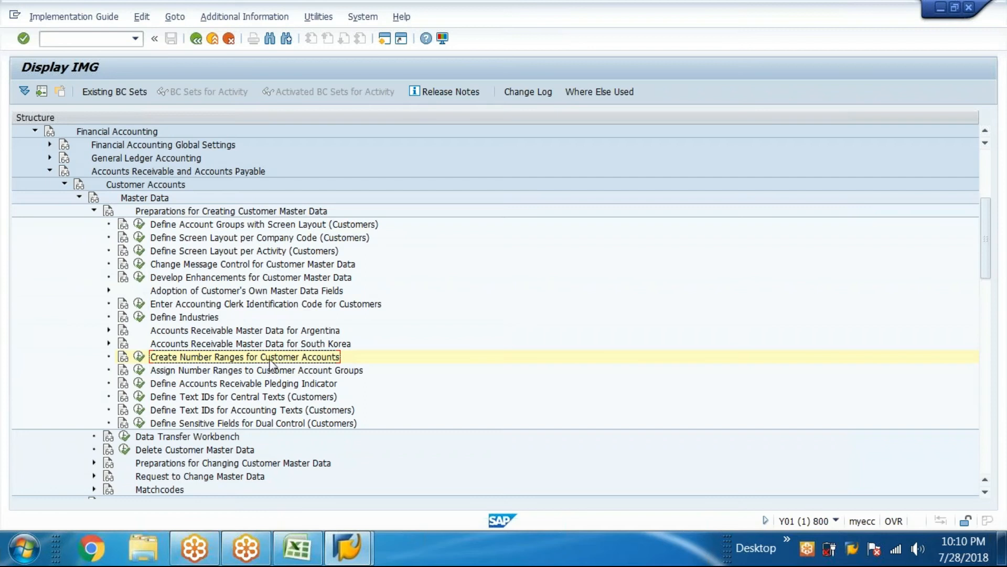
pyautogui.click(190, 374)
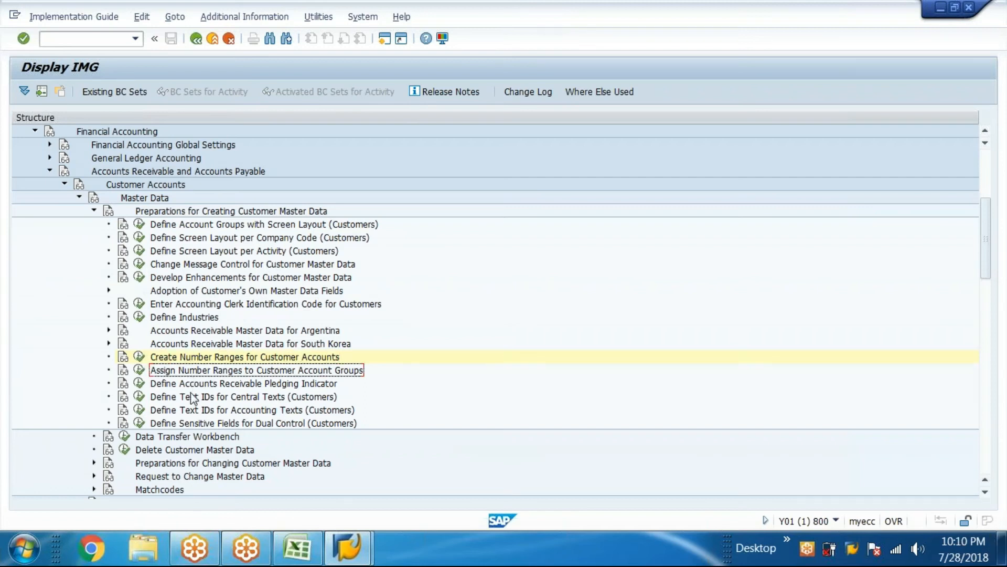
pyautogui.click(138, 371)
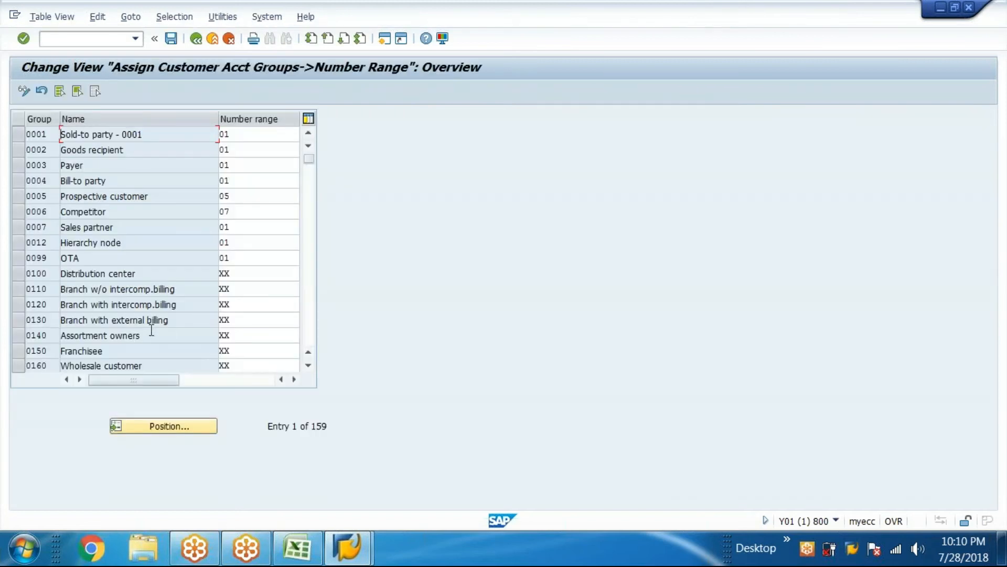
# Locate group OVLC in the customer account groups and assign number range 43 to OVFC and 44 to OVLC
pyautogui.click(167, 427)
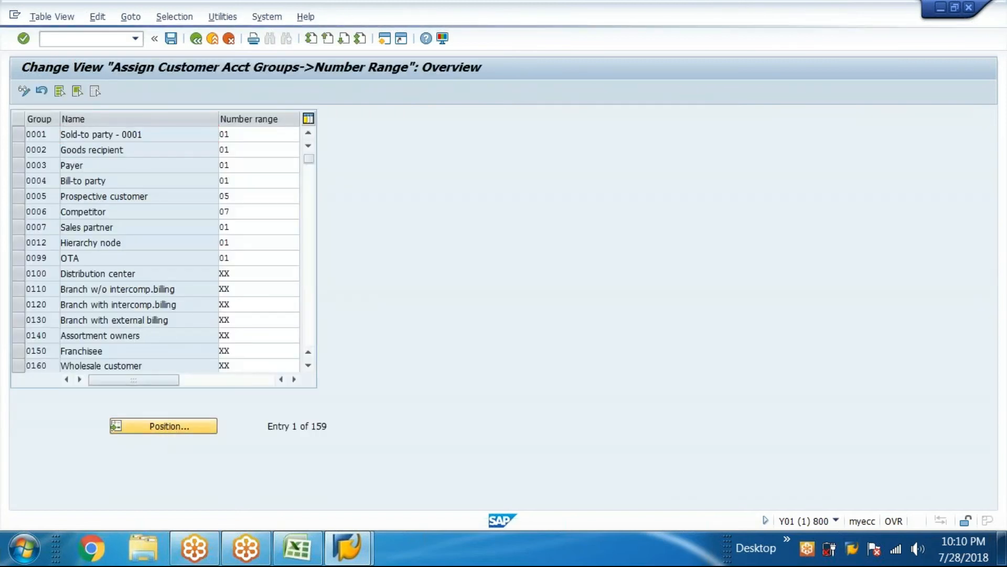
pyautogui.write('ovlc')
pyautogui.press('Return')
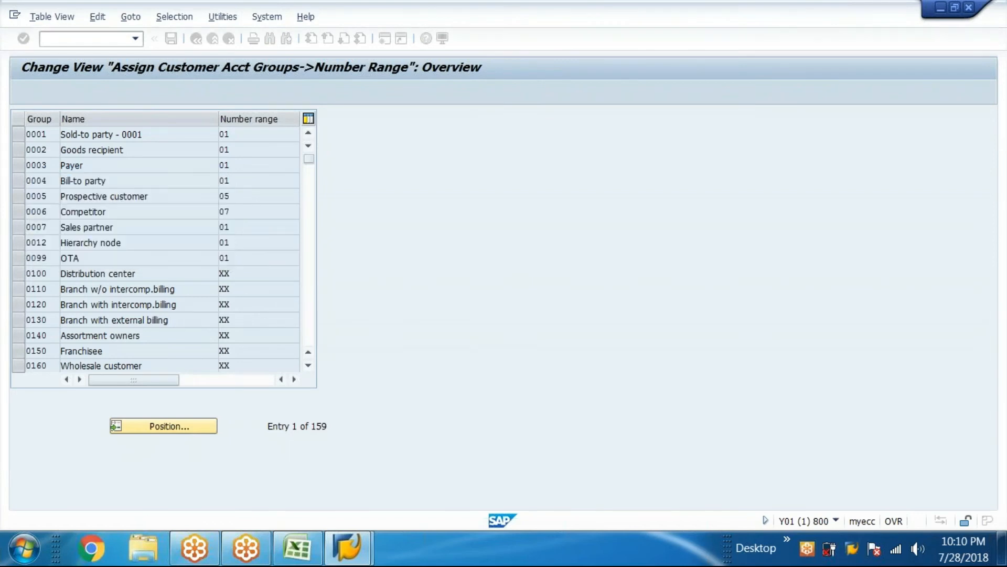
pyautogui.scroll(1, 31, 158)
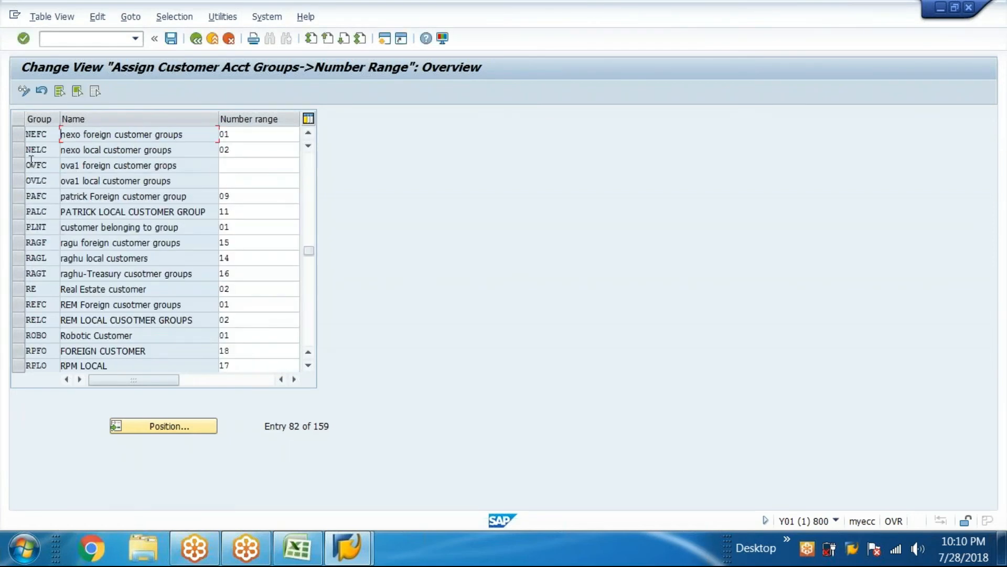
pyautogui.click(18, 164)
pyautogui.keyDown('shift'); pyautogui.click(18, 181); pyautogui.keyUp('shift')
pyautogui.click(234, 166)
pyautogui.write('43')
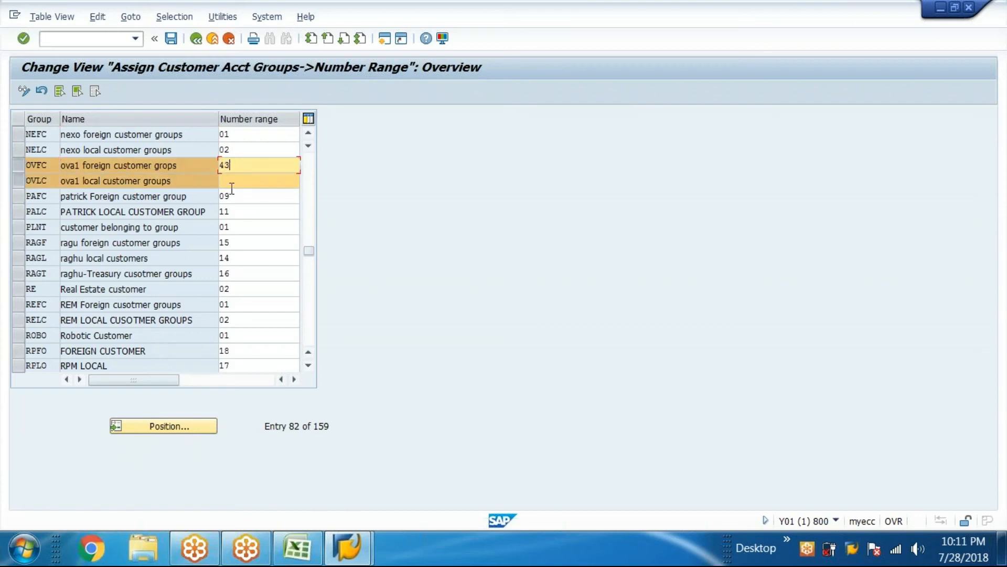
pyautogui.click(236, 181)
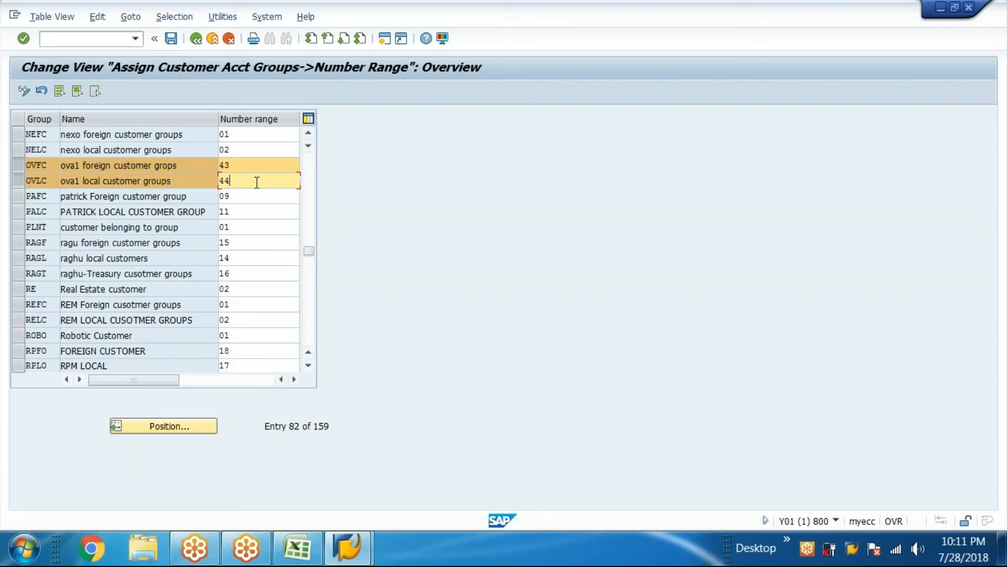
# Save the assignments, creating a new customizing request described as "Assign cusotmer groups to number ranges"
pyautogui.click(171, 38)
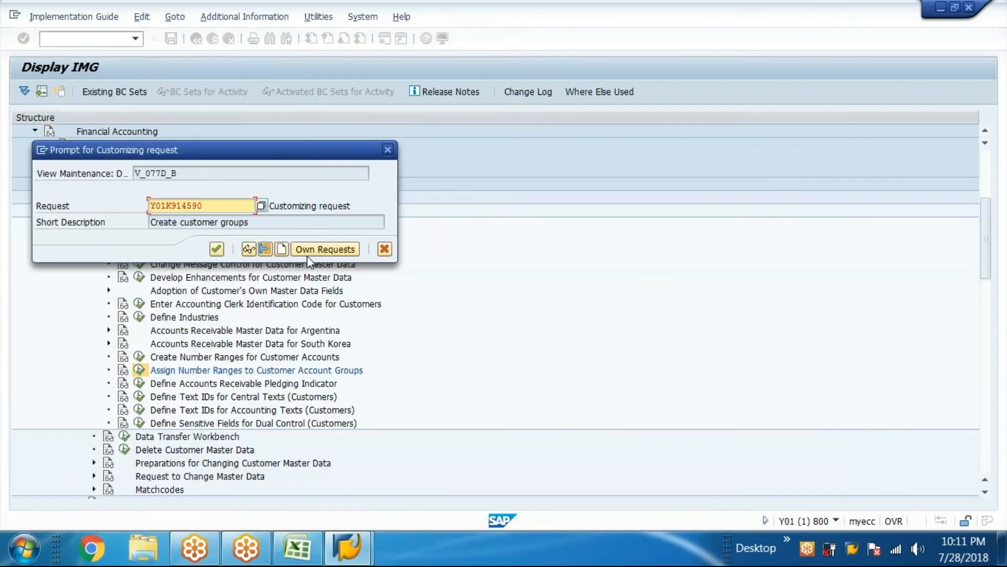
pyautogui.click(281, 249)
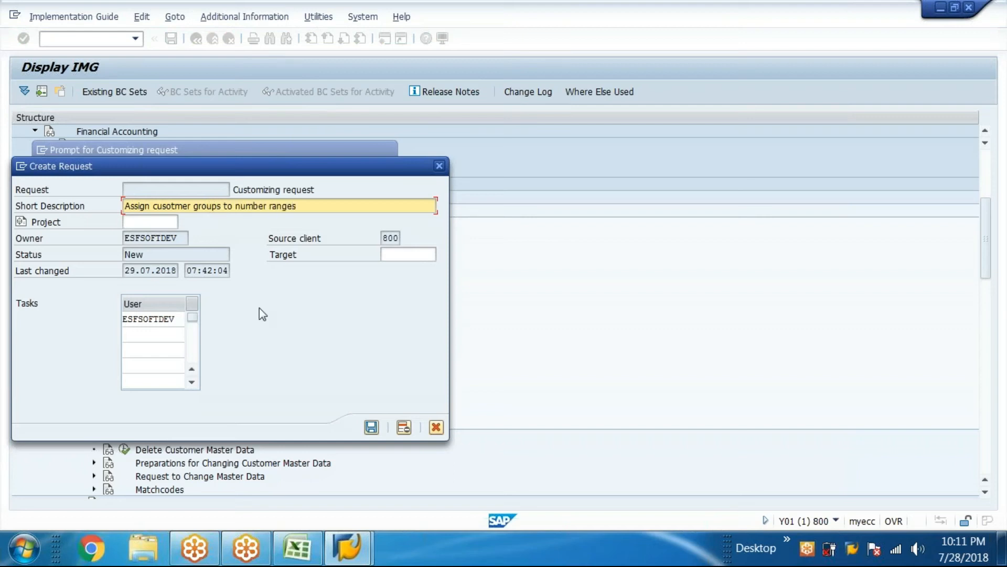
pyautogui.click(372, 426)
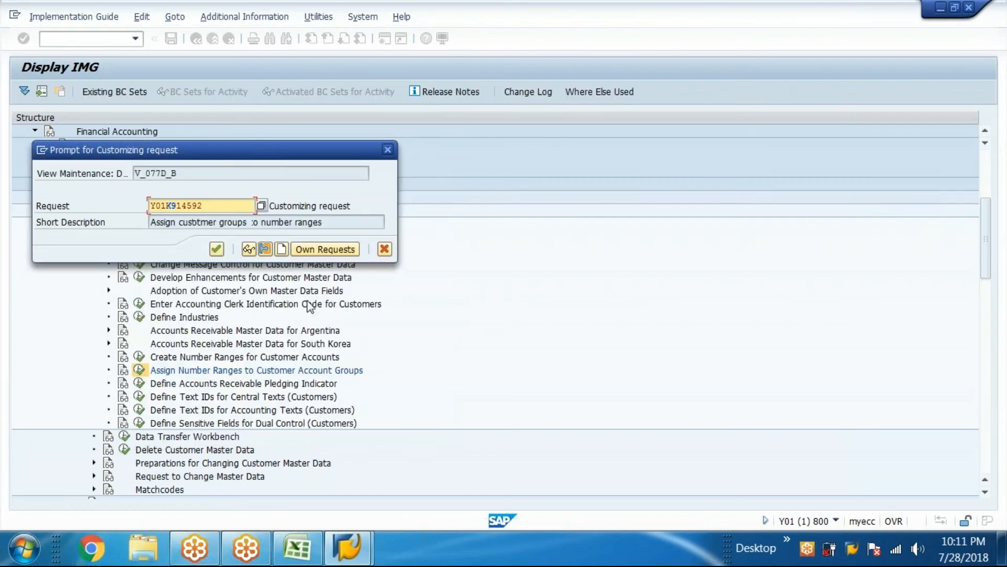
# Copy the new request number Y01K914592 from SAP into cell G5 of the Excel AR sheet
pyautogui.moveTo(223, 201); pyautogui.dragTo(8, 177)
pyautogui.hotkey('ctrl', 'c')
pyautogui.click(297, 547)
pyautogui.click(395, 240)
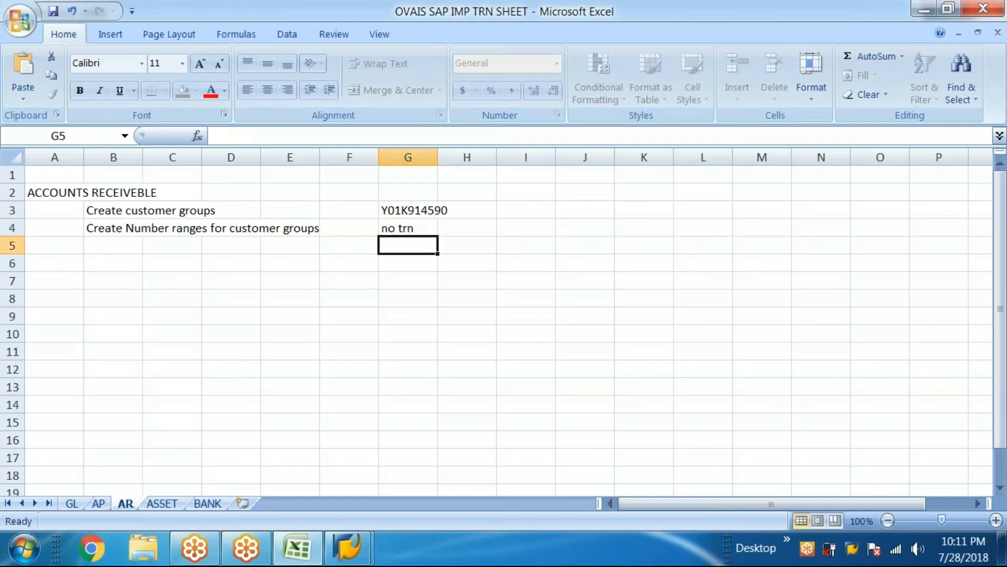
pyautogui.hotkey('ctrl', 'v')
# Copy the request's short description "Assign cusotmer groups to number ranges" from SAP into cell B5 of the Excel AR sheet
pyautogui.click(124, 247)
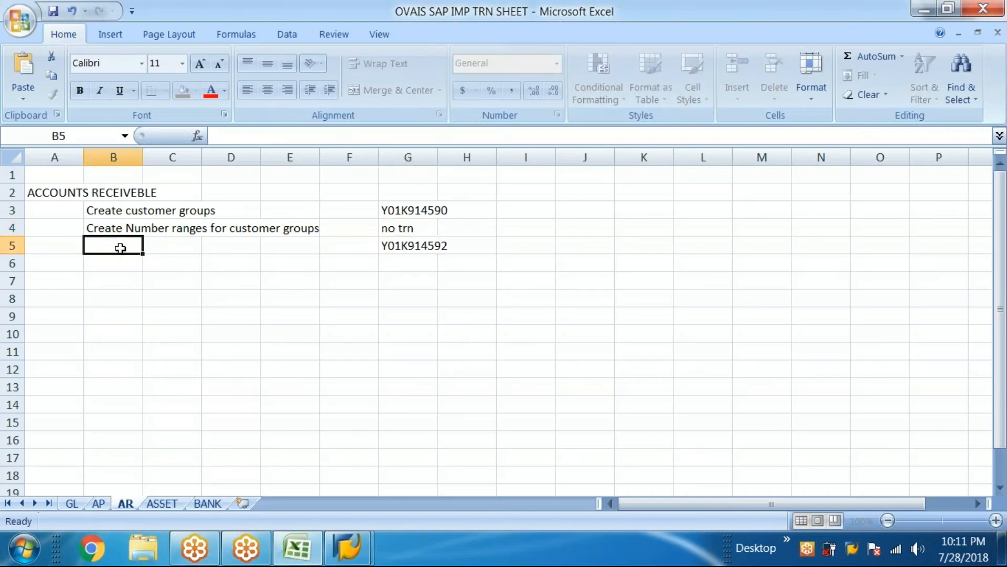
pyautogui.click(297, 547)
pyautogui.moveTo(341, 223); pyautogui.dragTo(150, 223)
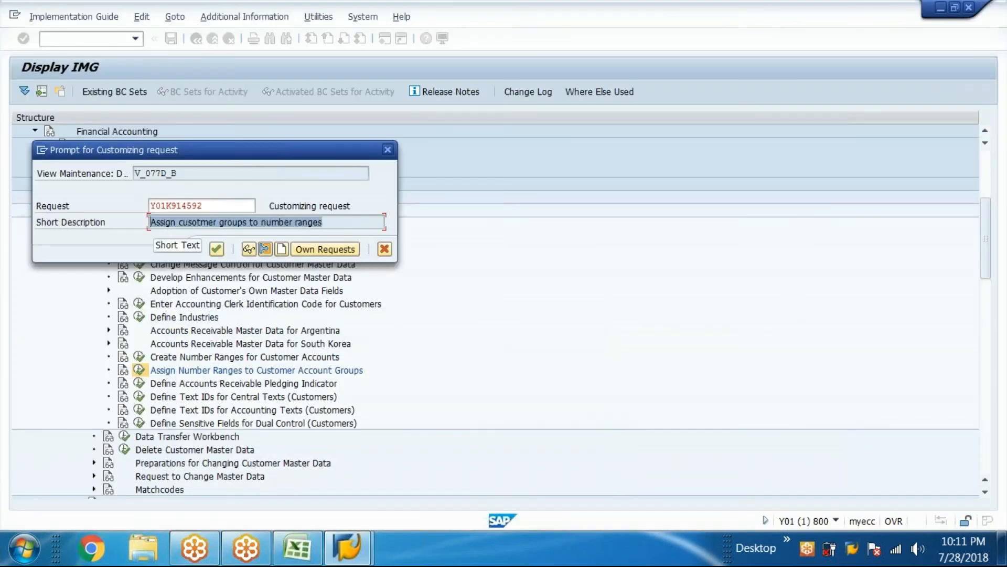
pyautogui.click(287, 550)
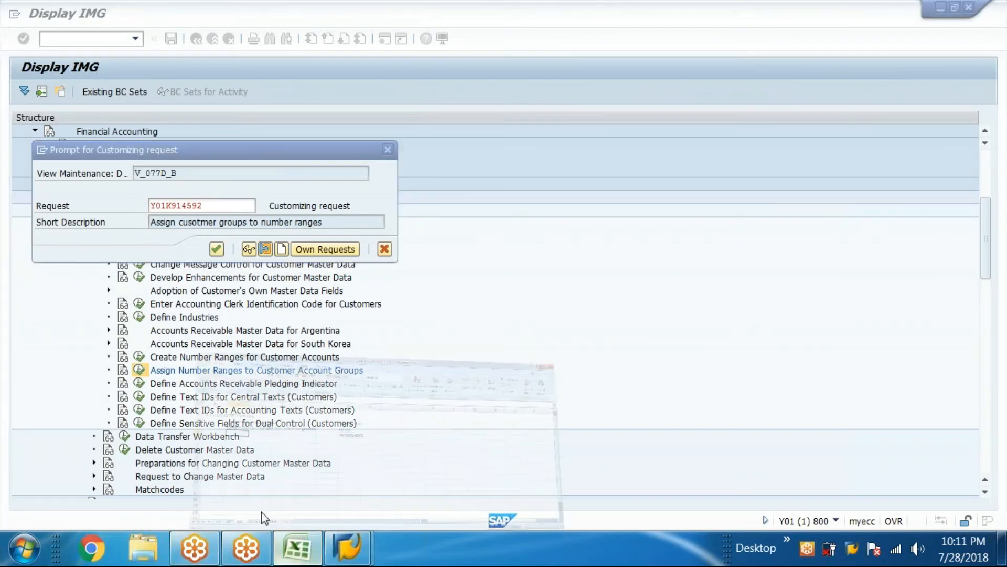
pyautogui.write('Assign customer groups to number ranges')
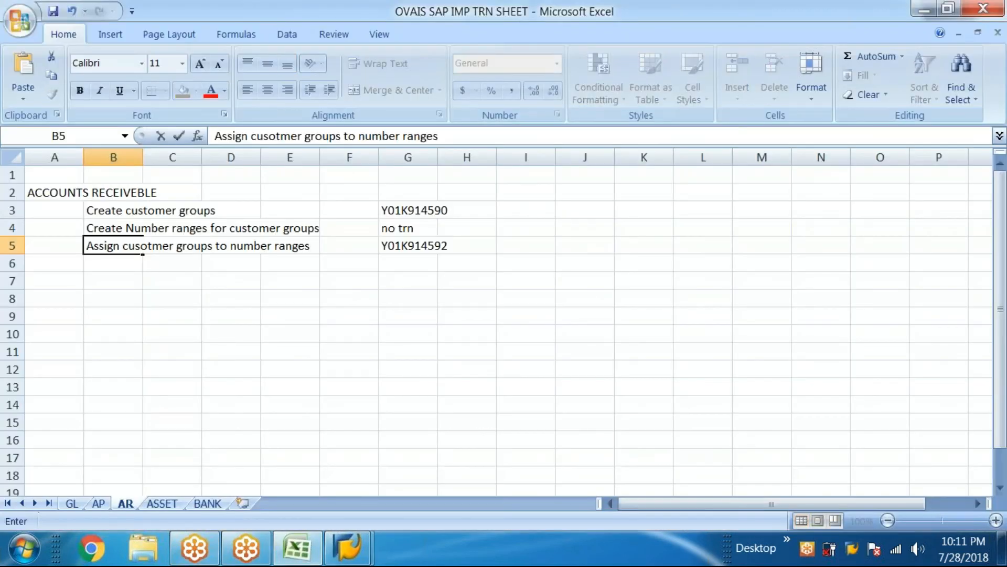
# Save the Excel workbook to the Desktop under its existing file name
pyautogui.click(20, 20)
pyautogui.click(58, 179)
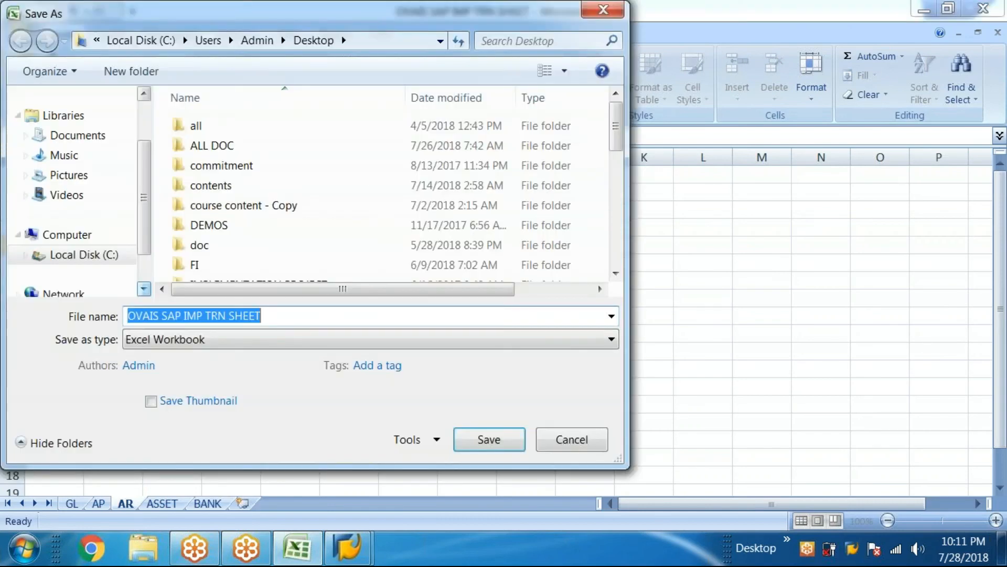
pyautogui.click(96, 40)
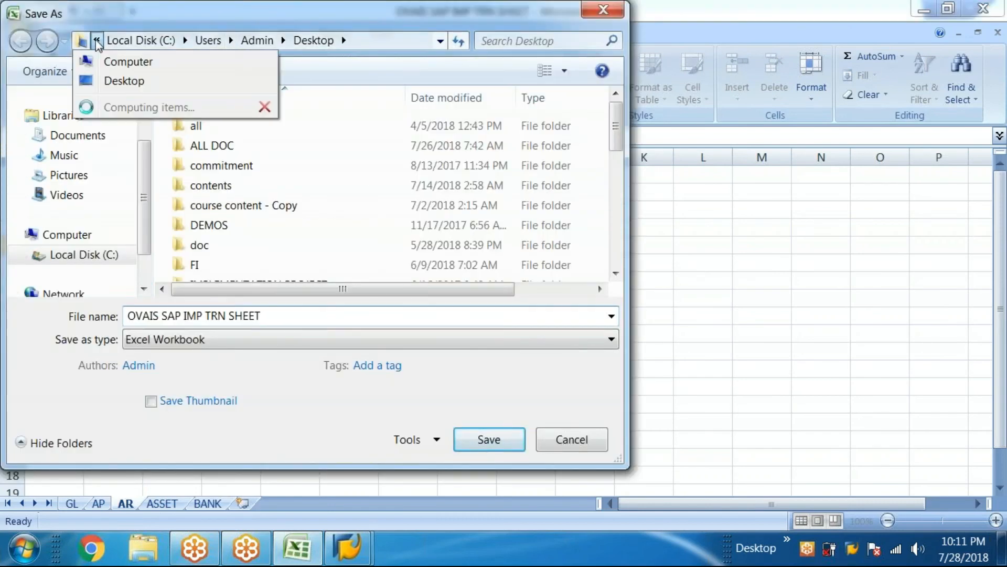
pyautogui.click(105, 80)
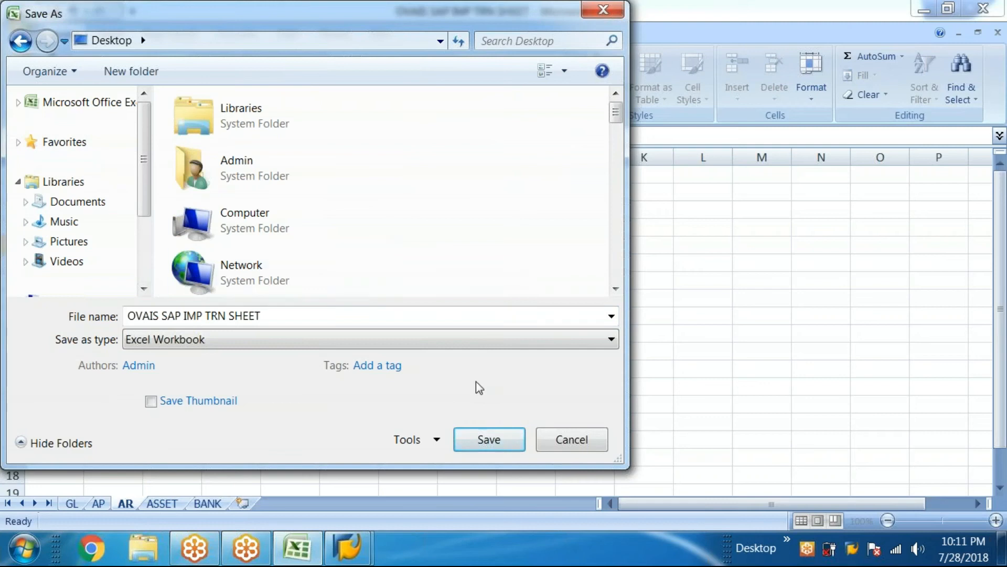
pyautogui.click(520, 436)
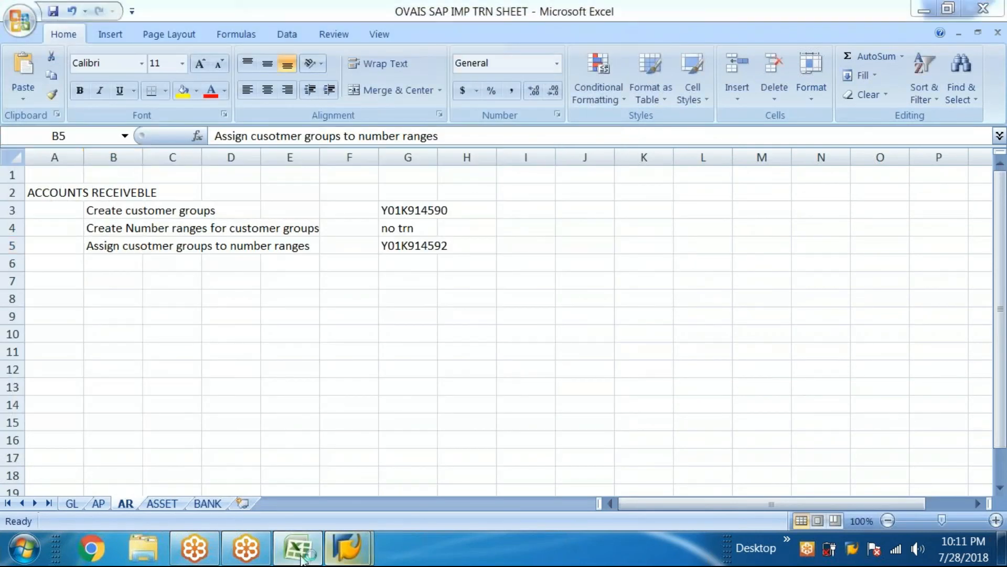
# Switch to SAP, confirm the customizing request for the number range assignments and return to the implementation guide
pyautogui.click(346, 547)
pyautogui.click(216, 247)
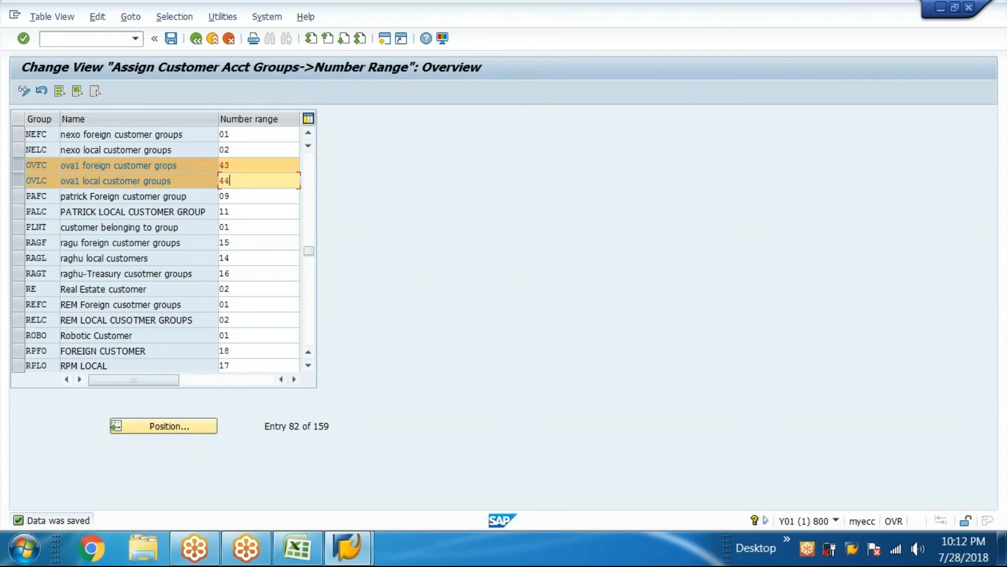
pyautogui.click(196, 39)
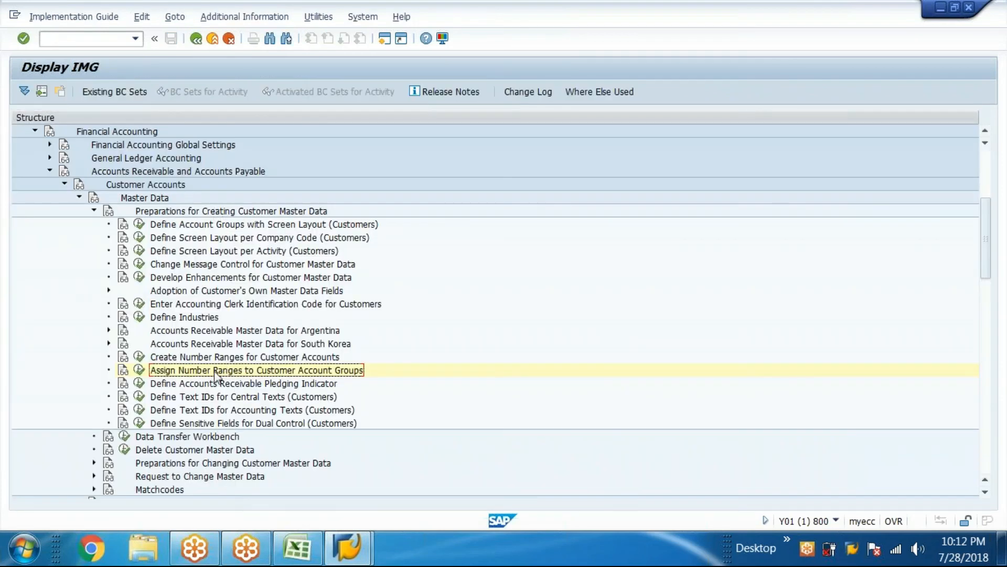
# Open Enter Accounting Clerk Identification Code for Customers and start two new entries with company code OVA1
pyautogui.click(199, 306)
pyautogui.click(139, 303)
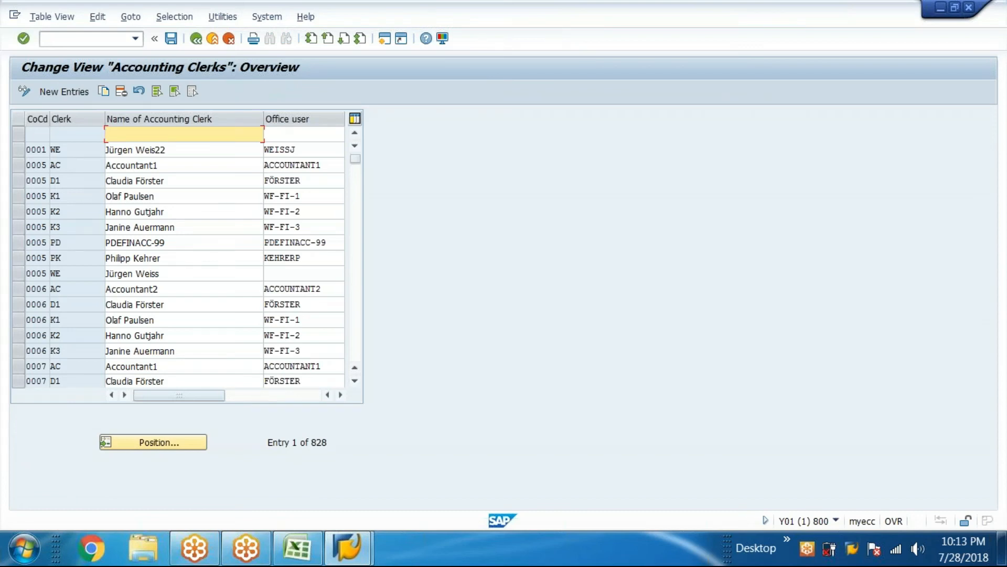
pyautogui.click(74, 92)
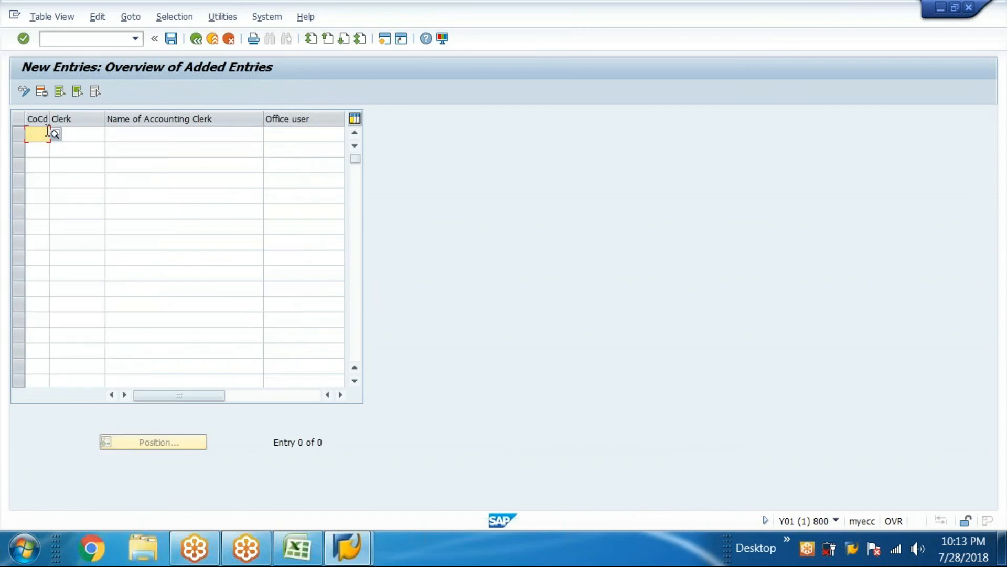
pyautogui.write('ova1')
pyautogui.click(42, 162)
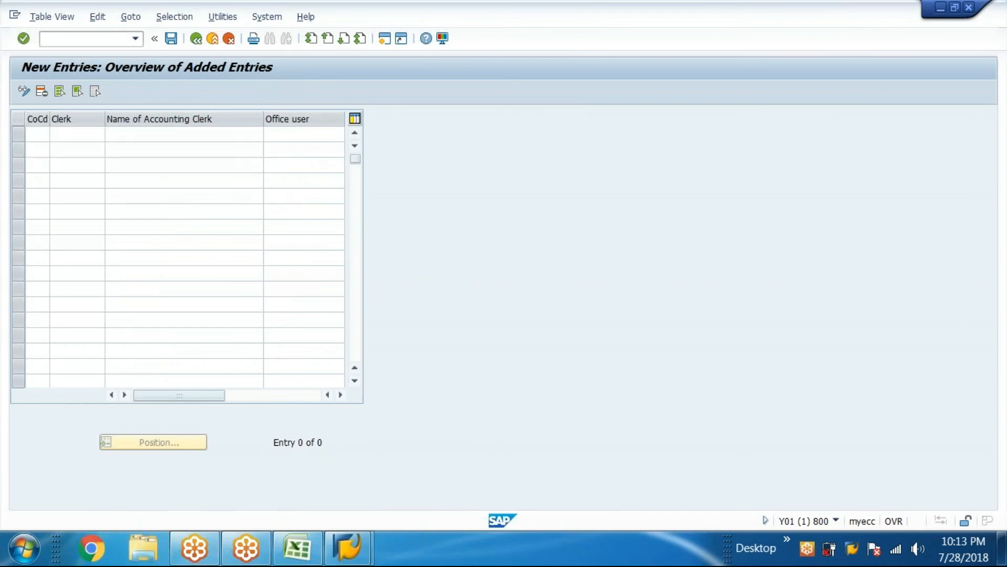
pyautogui.click(40, 154)
pyautogui.write('ova1')
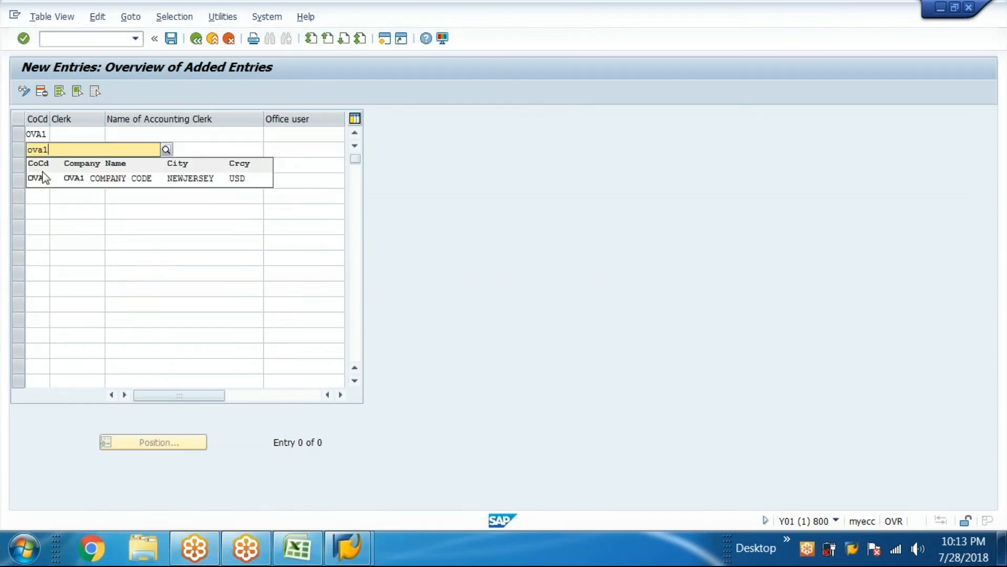
pyautogui.click(39, 177)
# Enter the clerk codes "ab" for the first OVA1 entry and "sa" for the second
pyautogui.click(68, 132)
pyautogui.write('a')
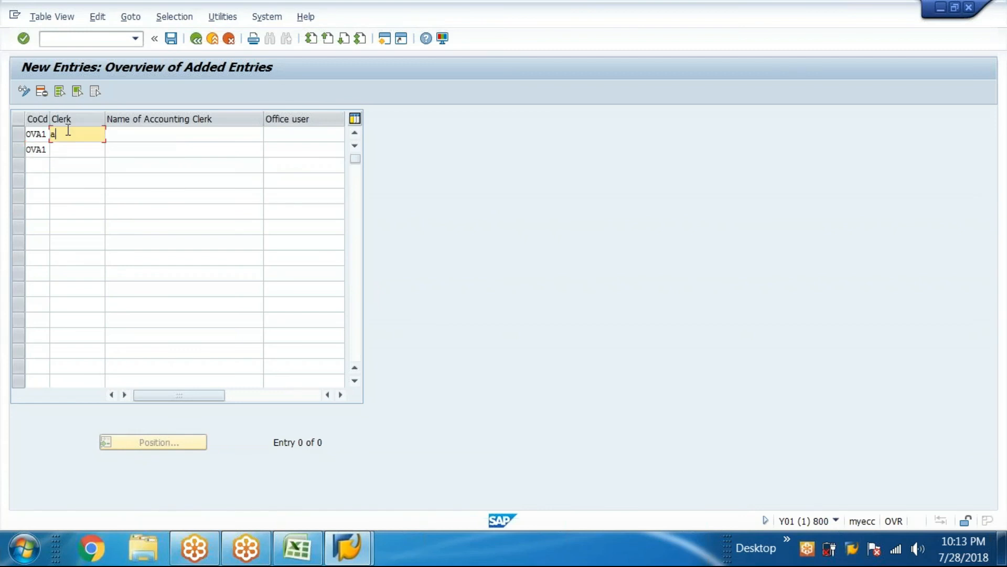
pyautogui.write('b')
pyautogui.click(68, 148)
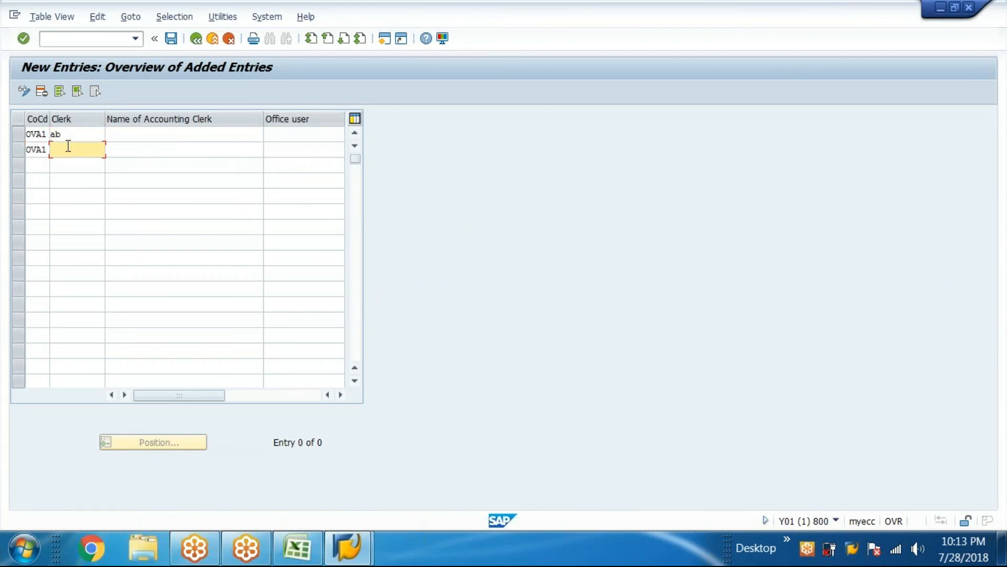
pyautogui.write('sa')
# Enter the accounting clerk's name followed by "junior account" for clerk ab
pyautogui.click(147, 137)
pyautogui.write('abjit')
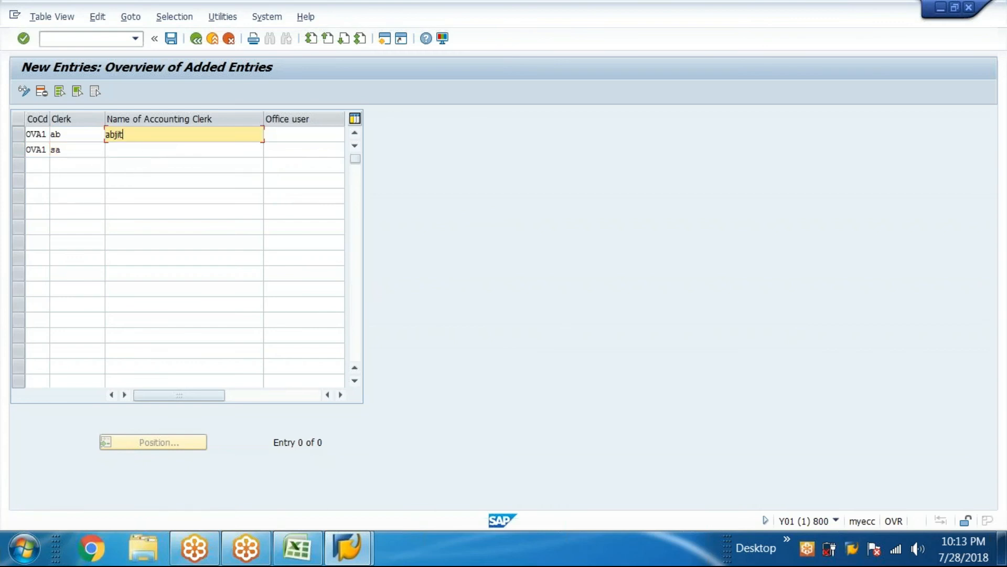
pyautogui.write(' junior')
pyautogui.write('account')
pyautogui.click(141, 148)
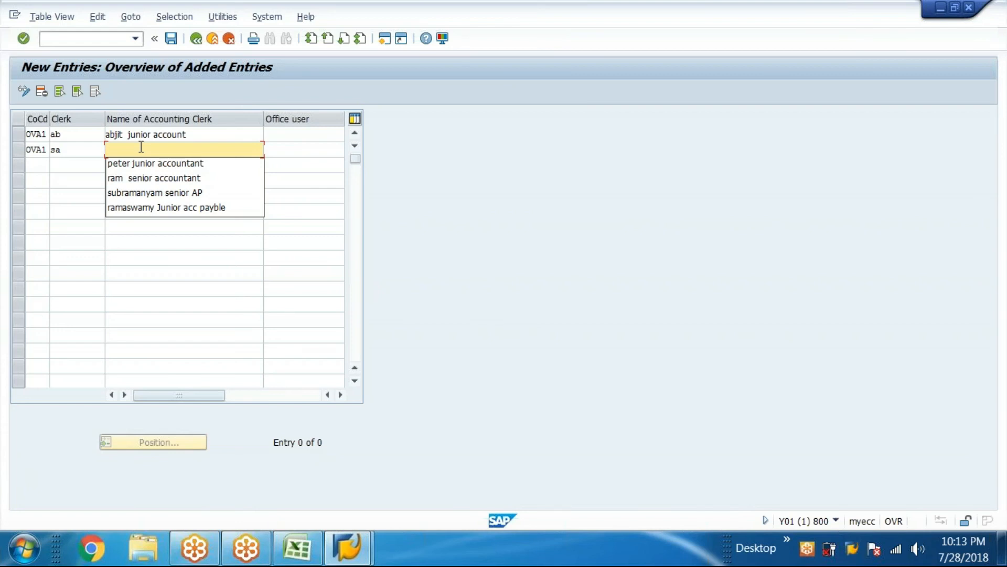
pyautogui.click(152, 305)
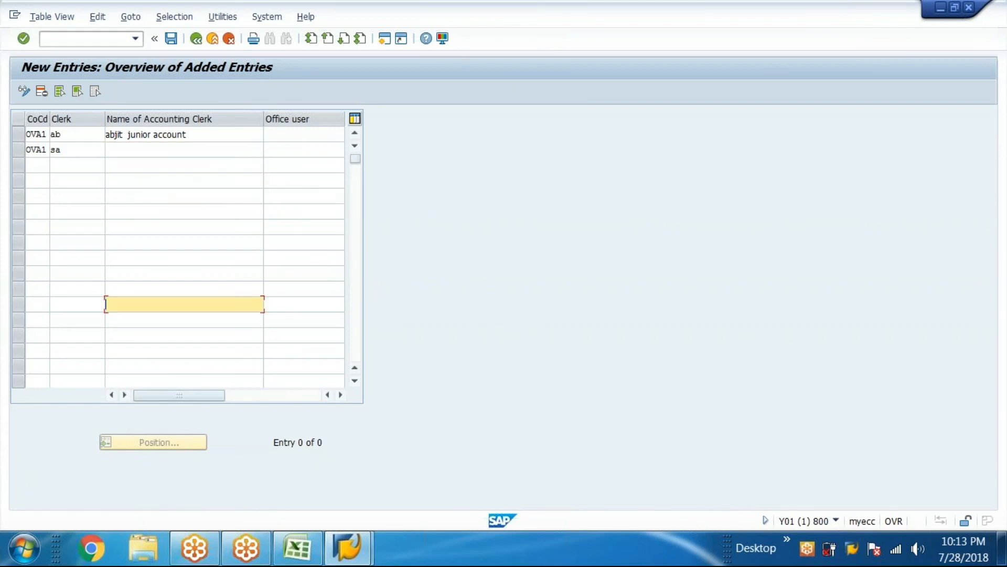
# Switch to Excel and review the activities recorded in the AP and AR sheets
pyautogui.click(296, 548)
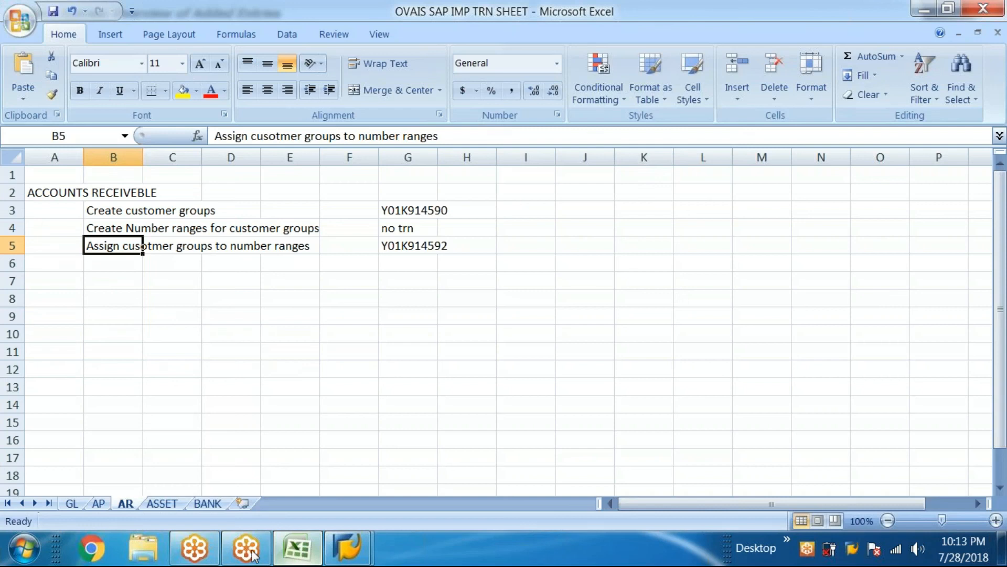
pyautogui.click(101, 505)
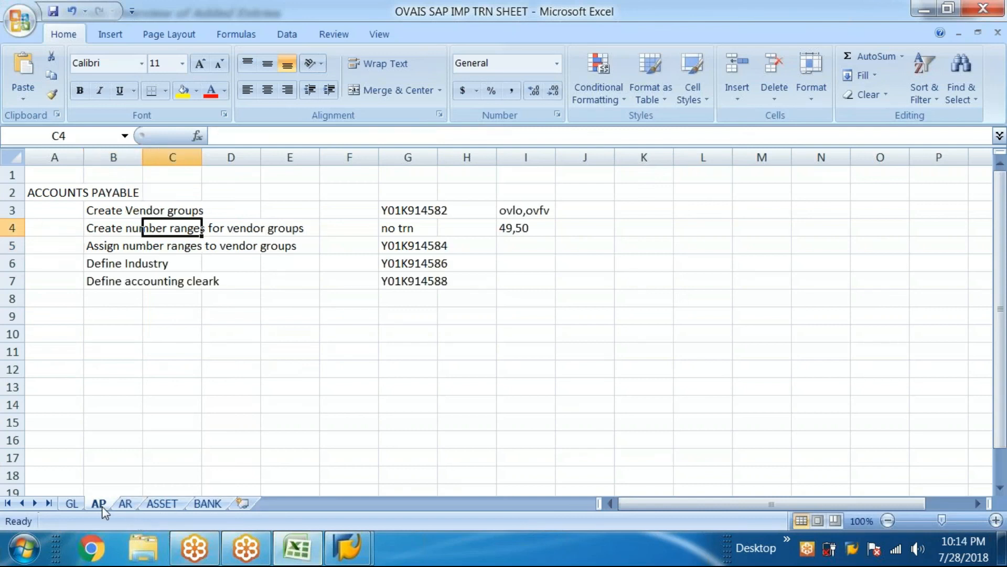
pyautogui.click(306, 384)
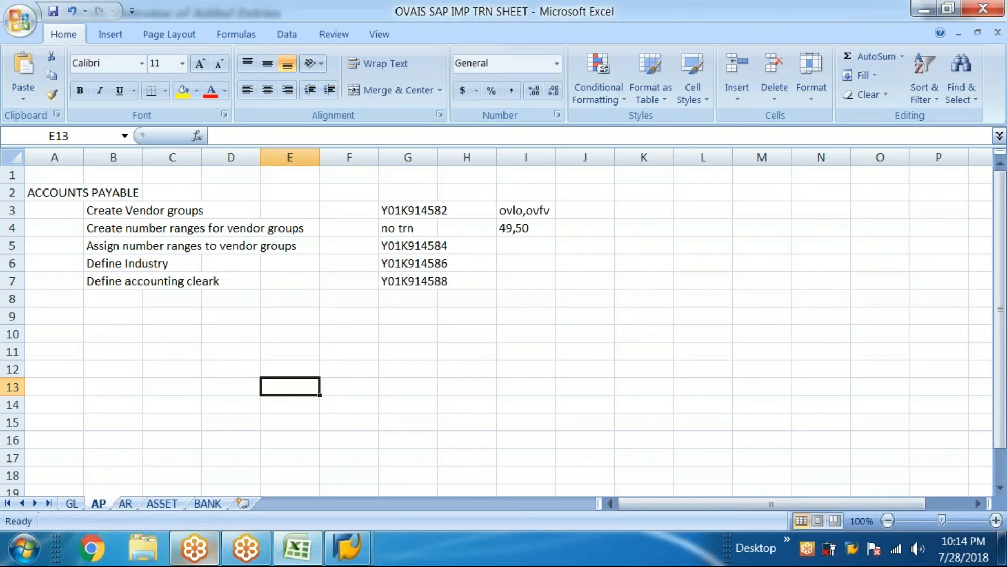
pyautogui.click(207, 504)
pyautogui.click(162, 504)
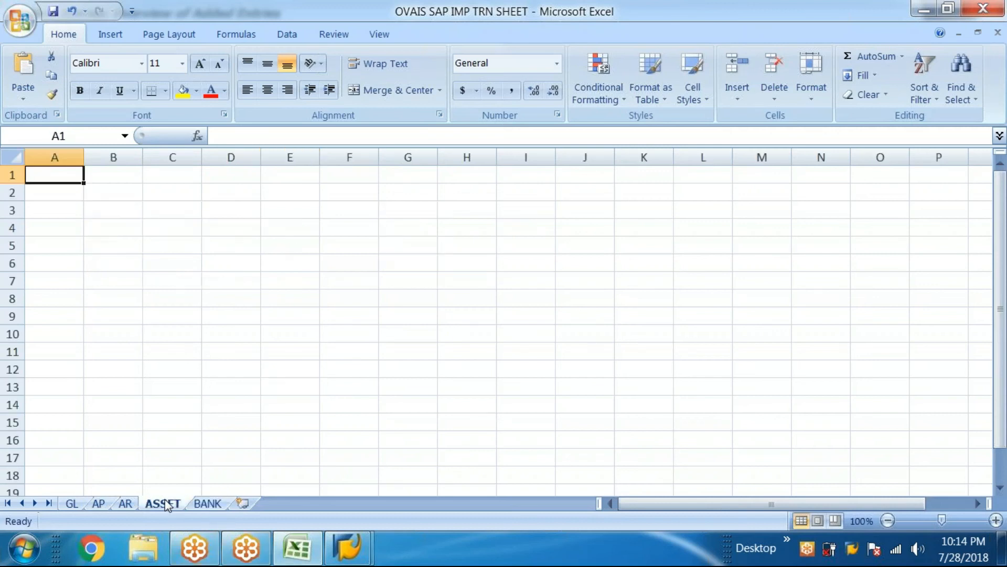
pyautogui.click(126, 503)
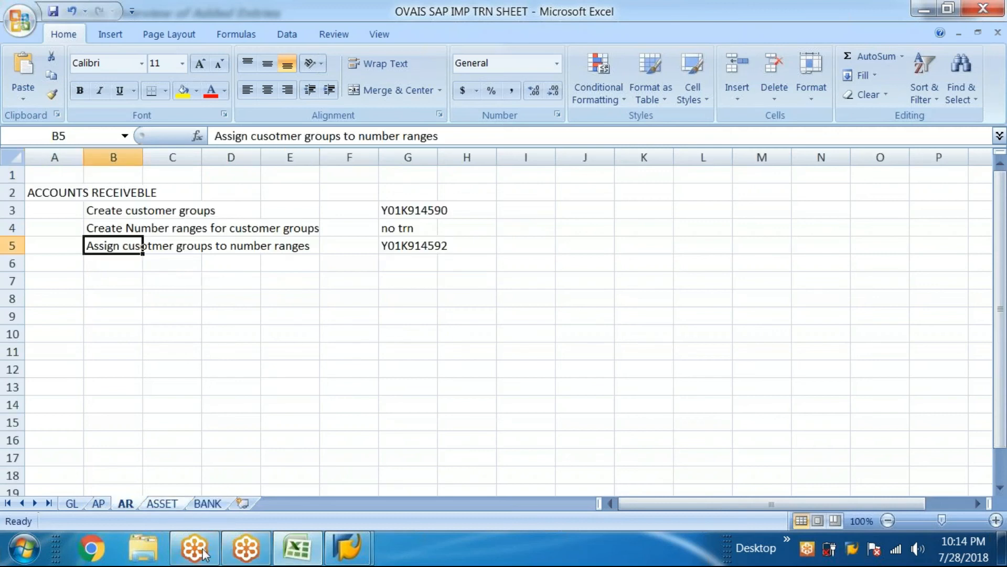
# Switch to SAP and enter the accounting clerk's name followed by "senior account" for clerk sa
pyautogui.moveTo(347, 548)
pyautogui.click(401, 482)
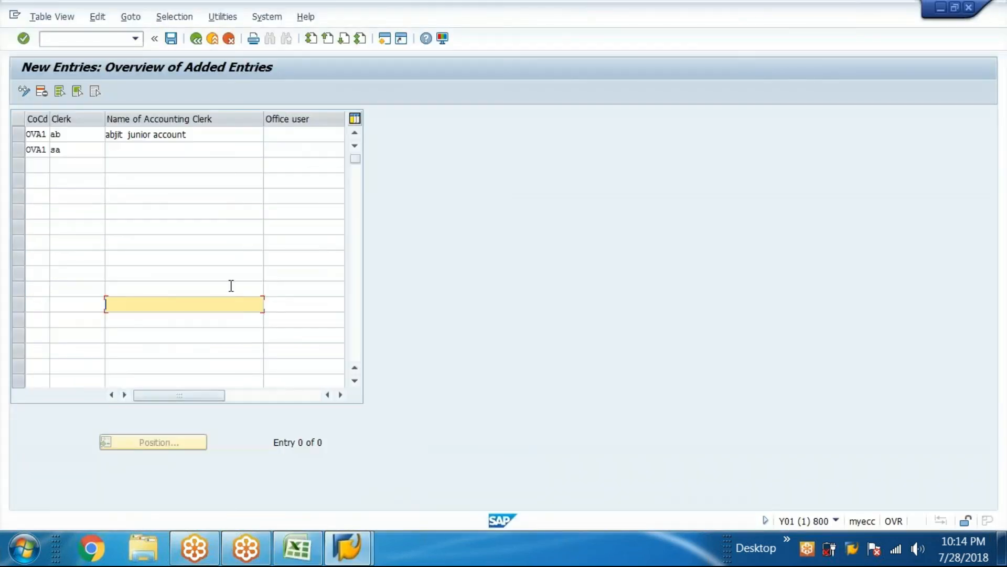
pyautogui.click(157, 152)
pyautogui.write('samuel')
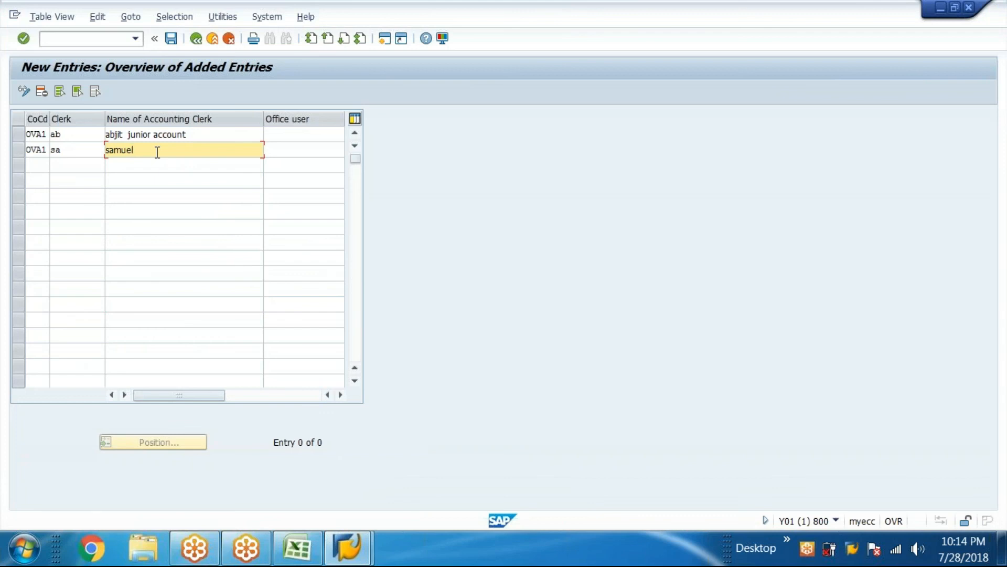
pyautogui.write(' senior account')
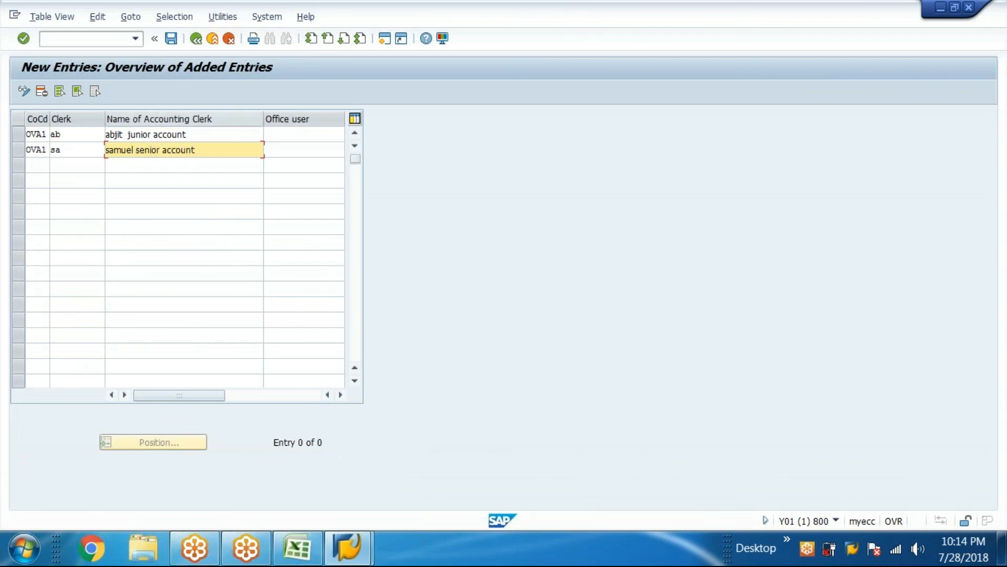
# Save the clerk entries and create a customizing request with the short description "Define accounting cleark"
pyautogui.click(171, 38)
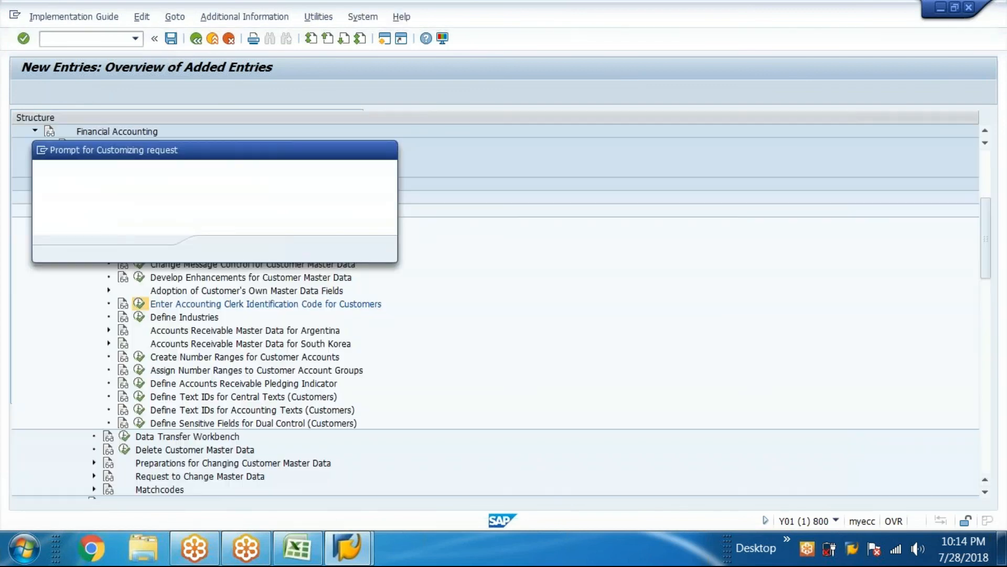
pyautogui.click(285, 248)
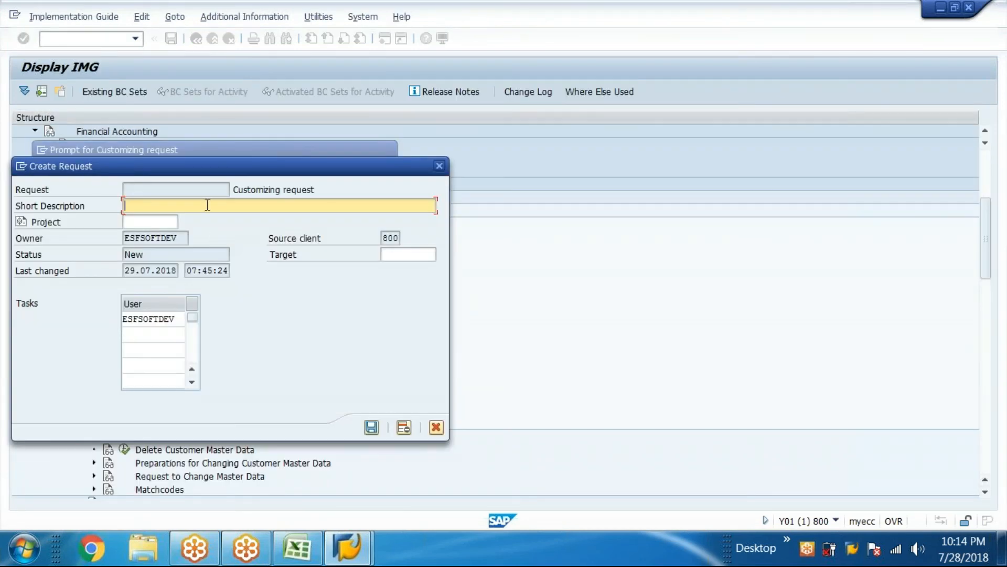
pyautogui.write('Define accounting cleark')
pyautogui.click(371, 426)
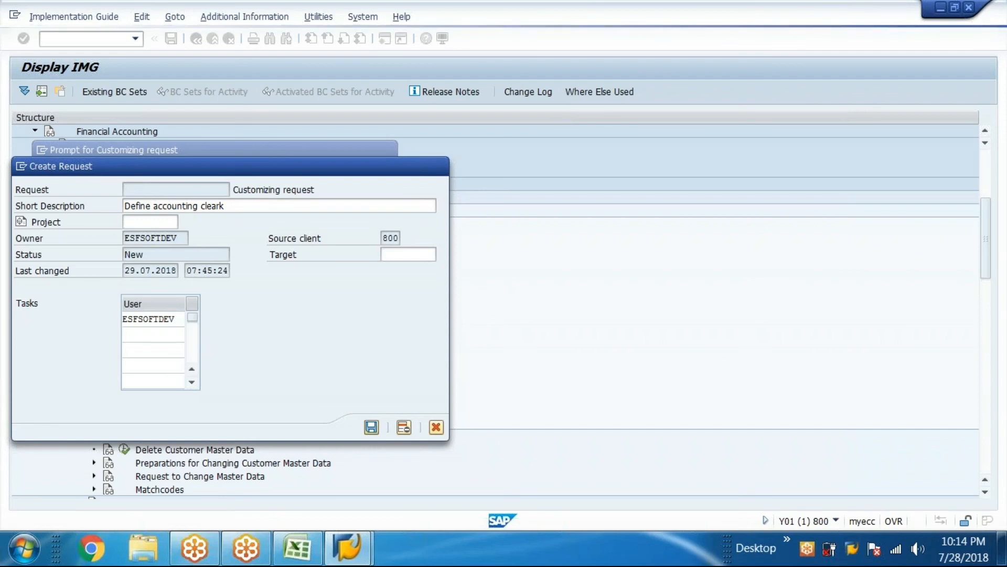
# Copy the new customizing request number into cell G6 of the AR sheet in Excel
pyautogui.doubleClick(220, 203)
pyautogui.hotkey('ctrl', 'c')
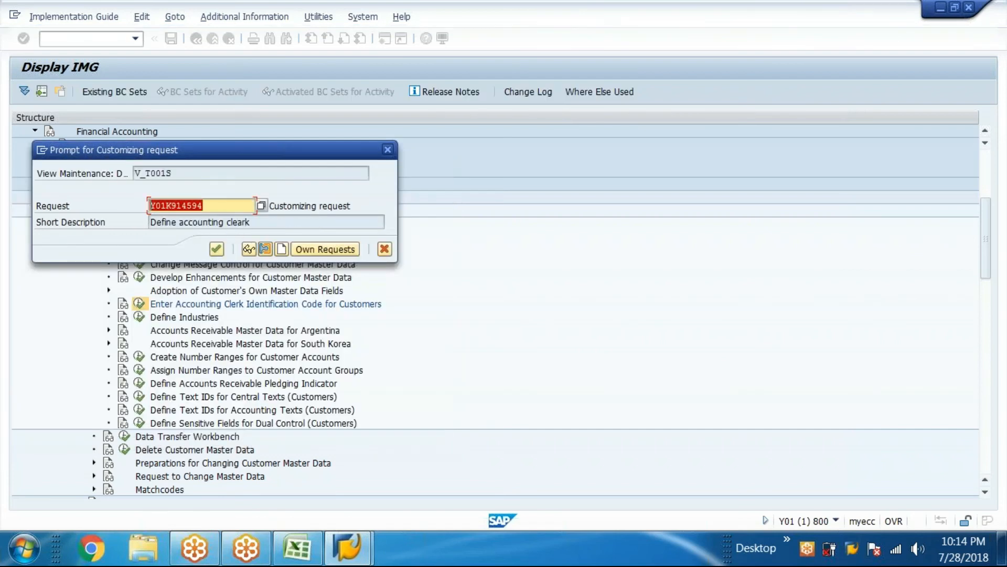
pyautogui.click(297, 548)
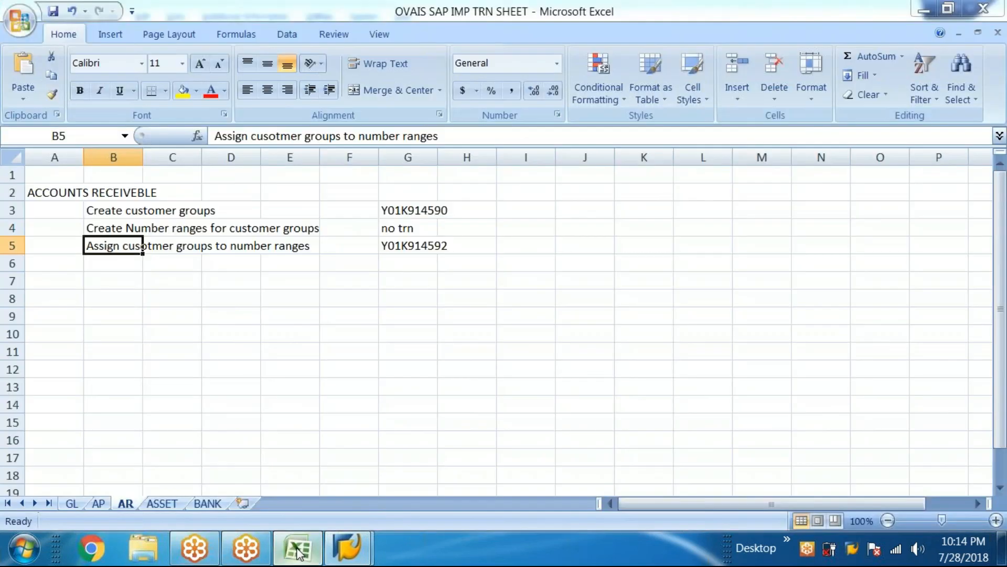
pyautogui.click(405, 263)
pyautogui.hotkey('ctrl', 'v')
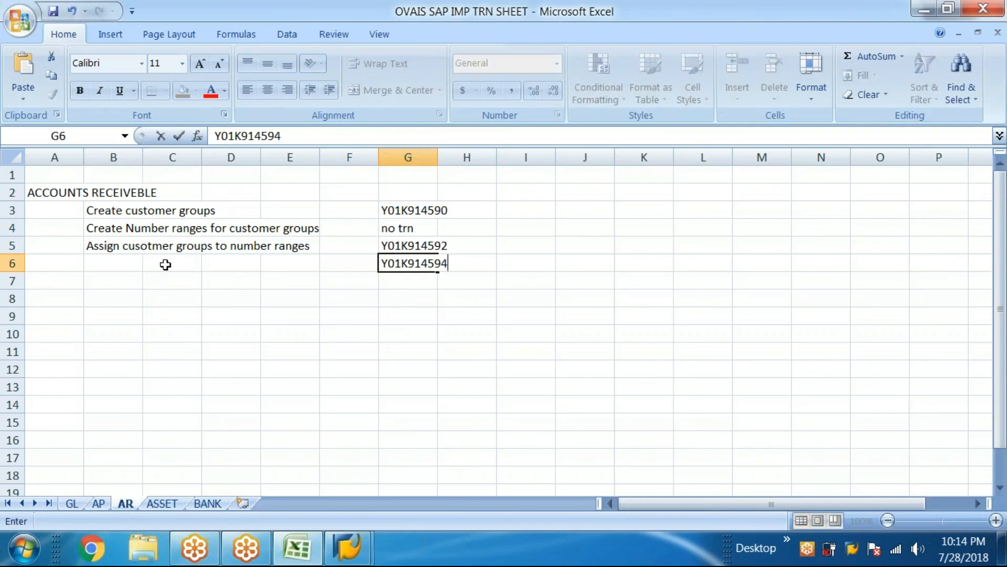
# Enter "Define accounting cleark" in cell B6 of the AR sheet, and confirm the customizing request in SAP
pyautogui.click(113, 262)
pyautogui.click(297, 551)
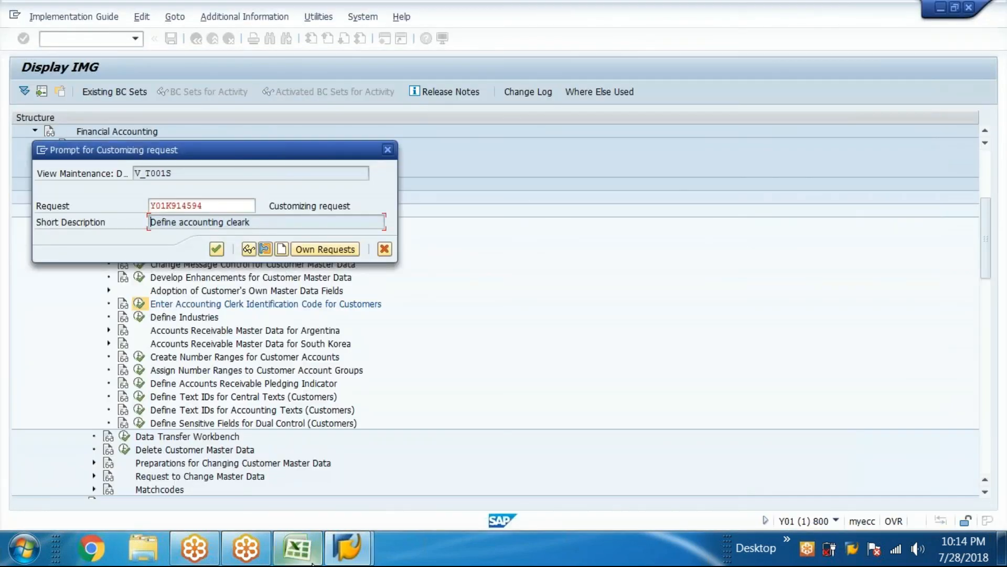
pyautogui.click(297, 549)
pyautogui.write('Define accounting cleark')
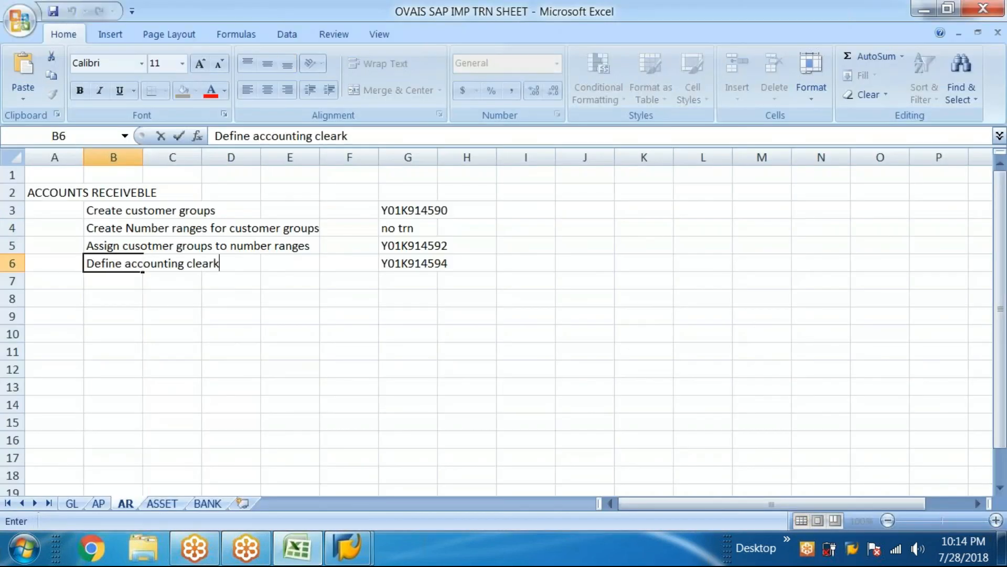
pyautogui.click(347, 547)
pyautogui.click(217, 250)
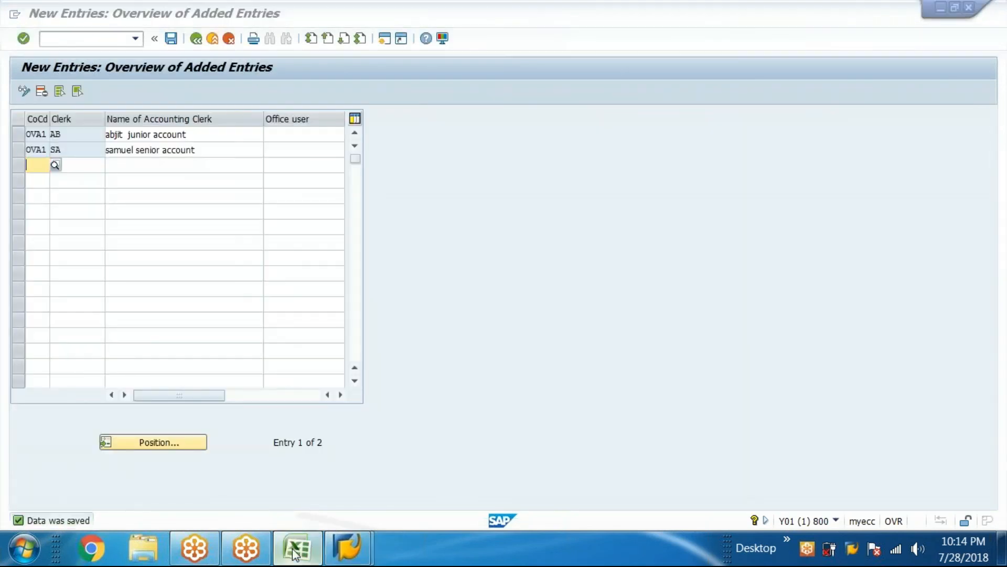
# Switch to Excel and review the recorded vendor activities row by row in the AP sheet
pyautogui.click(295, 549)
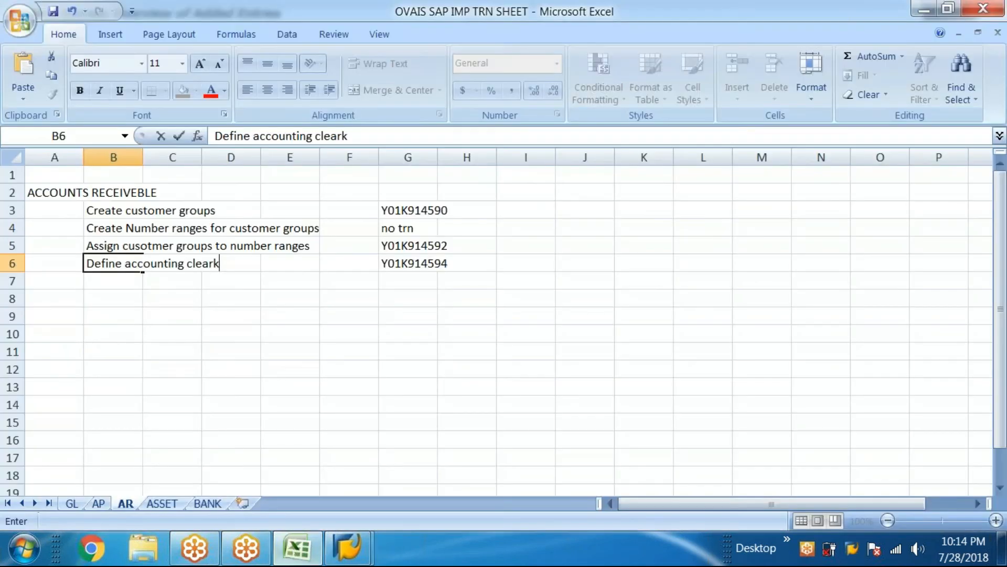
pyautogui.click(99, 503)
pyautogui.moveTo(113, 214); pyautogui.dragTo(534, 210)
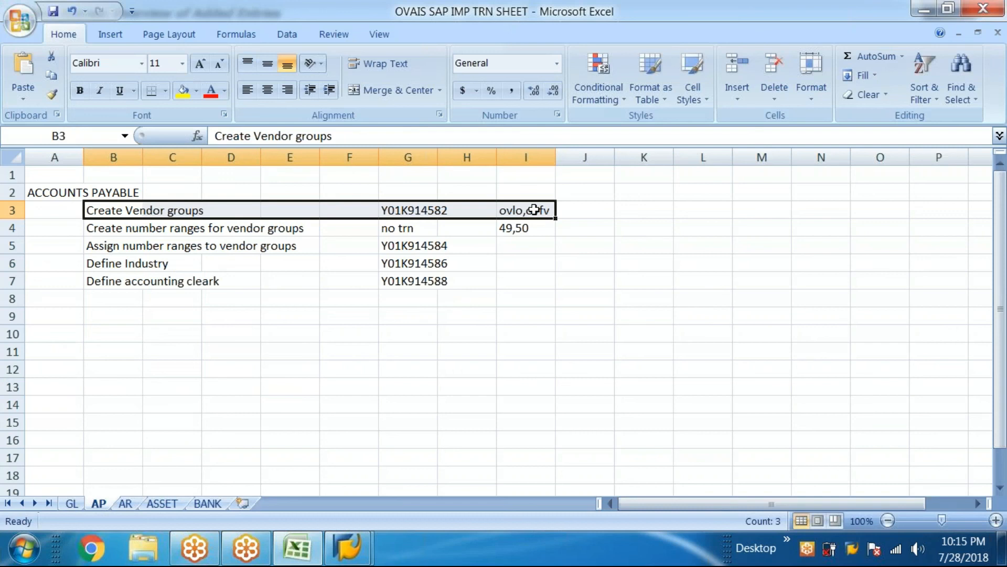
pyautogui.moveTo(80, 231); pyautogui.dragTo(622, 227)
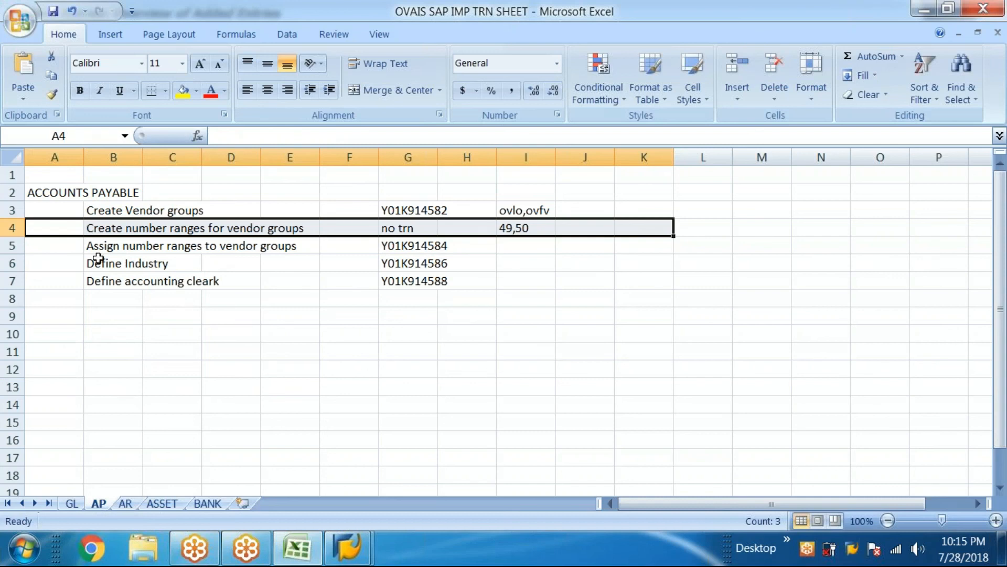
pyautogui.moveTo(87, 246); pyautogui.dragTo(505, 245)
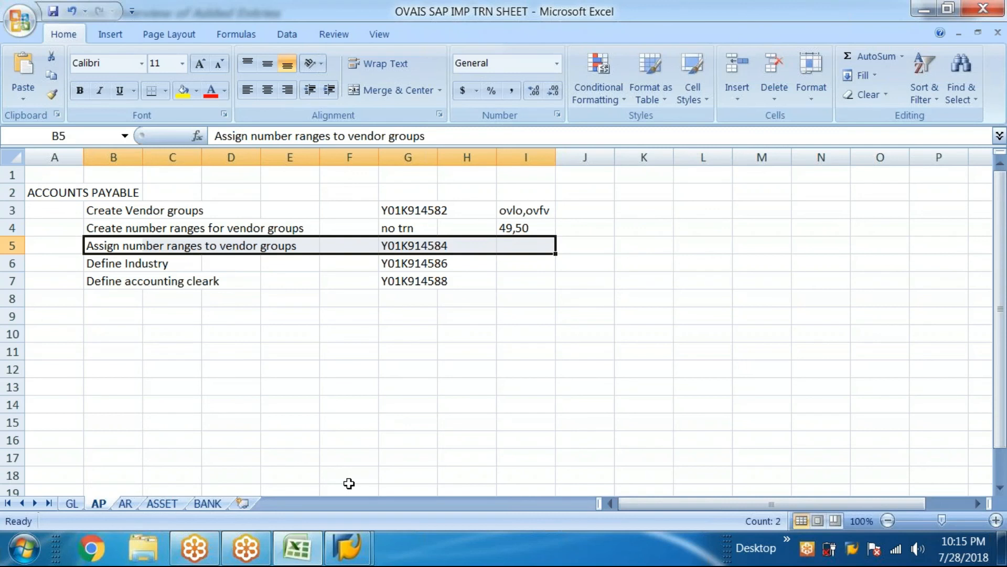
pyautogui.moveTo(90, 264); pyautogui.dragTo(513, 269)
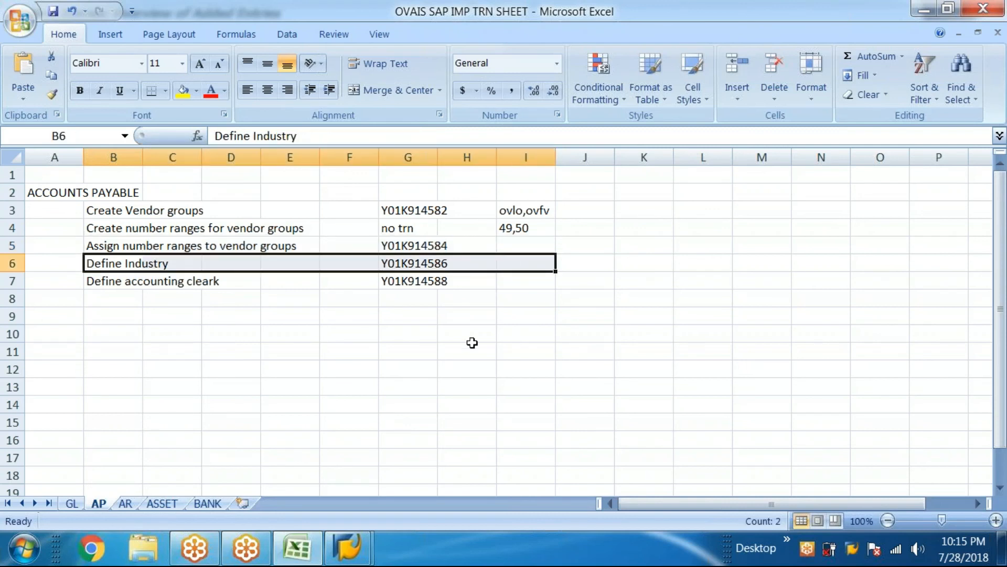
pyautogui.moveTo(86, 280); pyautogui.dragTo(470, 279)
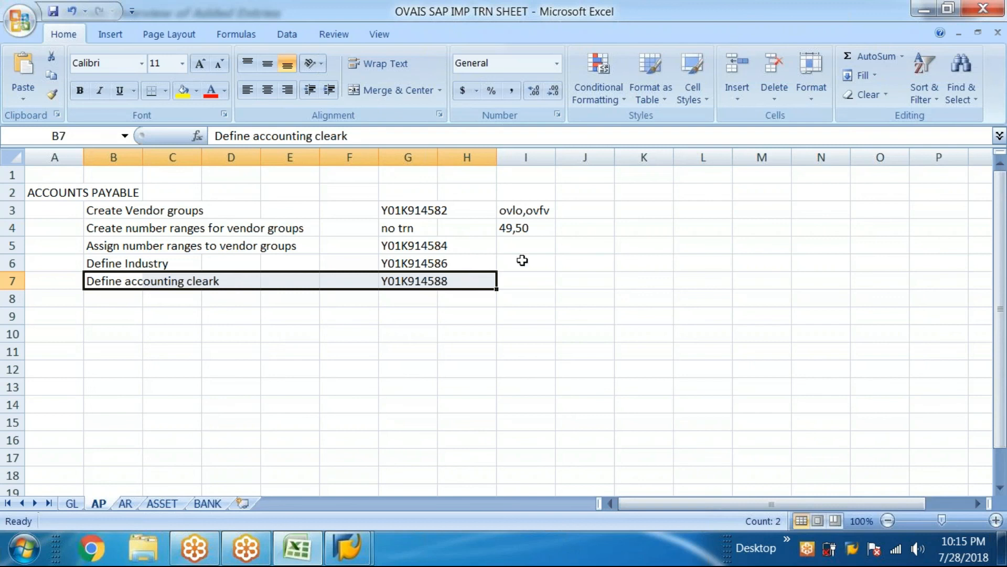
pyautogui.click(229, 285)
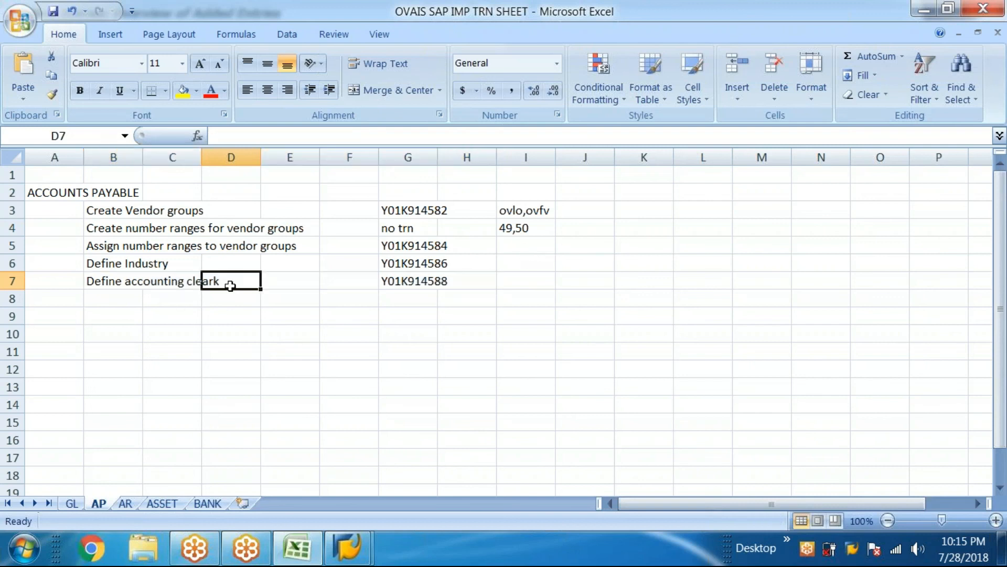
pyautogui.doubleClick(188, 280)
pyautogui.click(220, 294)
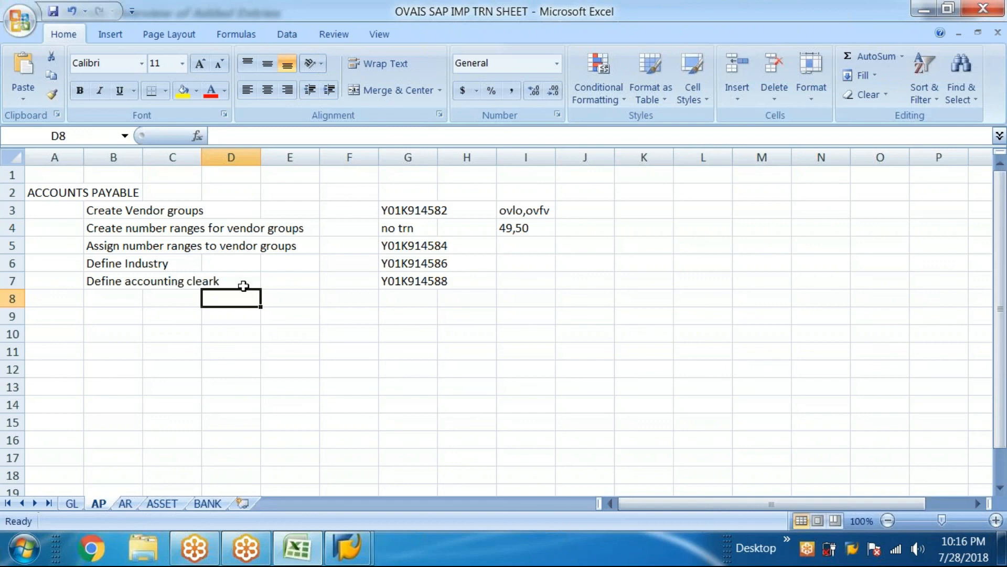
# Switch to SAP and save the OVA1 accounting clerk entries again
pyautogui.click(297, 548)
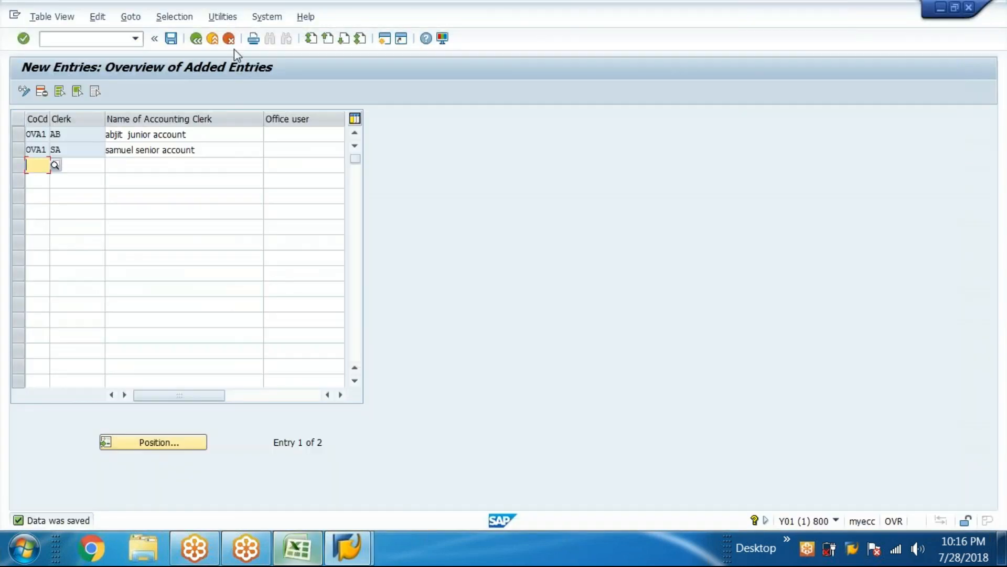
pyautogui.click(154, 38)
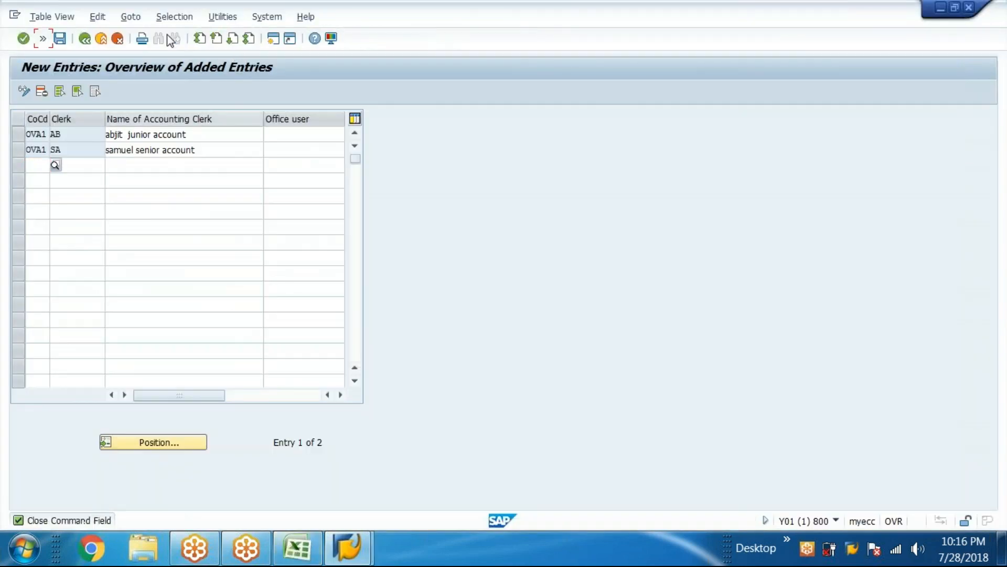
pyautogui.click(43, 40)
pyautogui.hotkey('ctrl', 's')
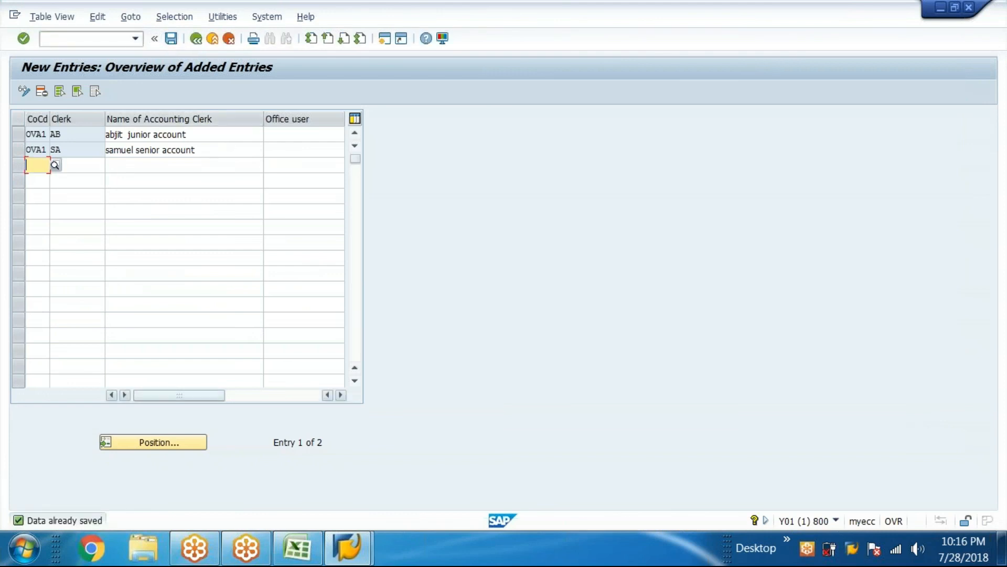
# Switch to Excel and review the customer activities and the empty rows below them in the AR sheet
pyautogui.click(296, 549)
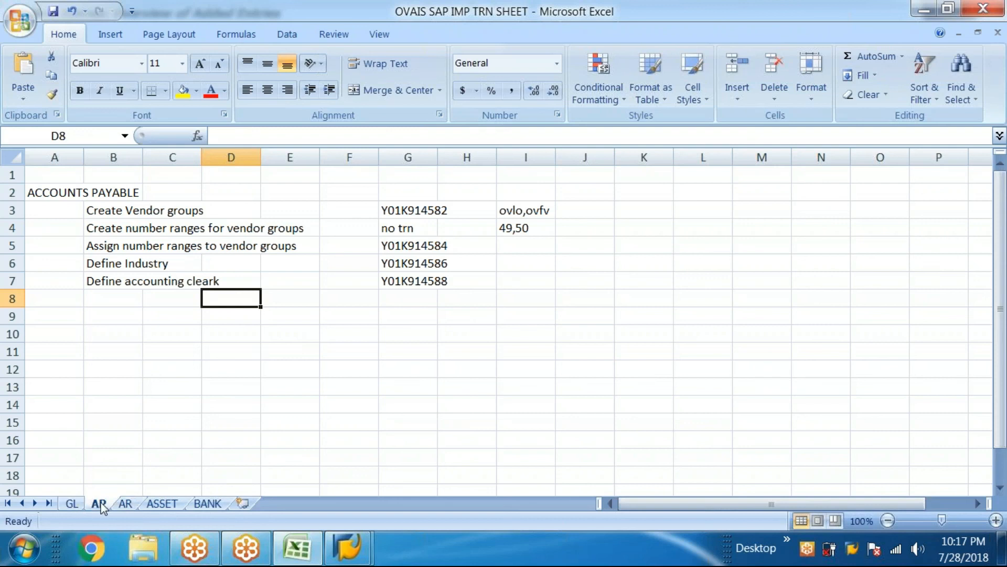
pyautogui.click(125, 504)
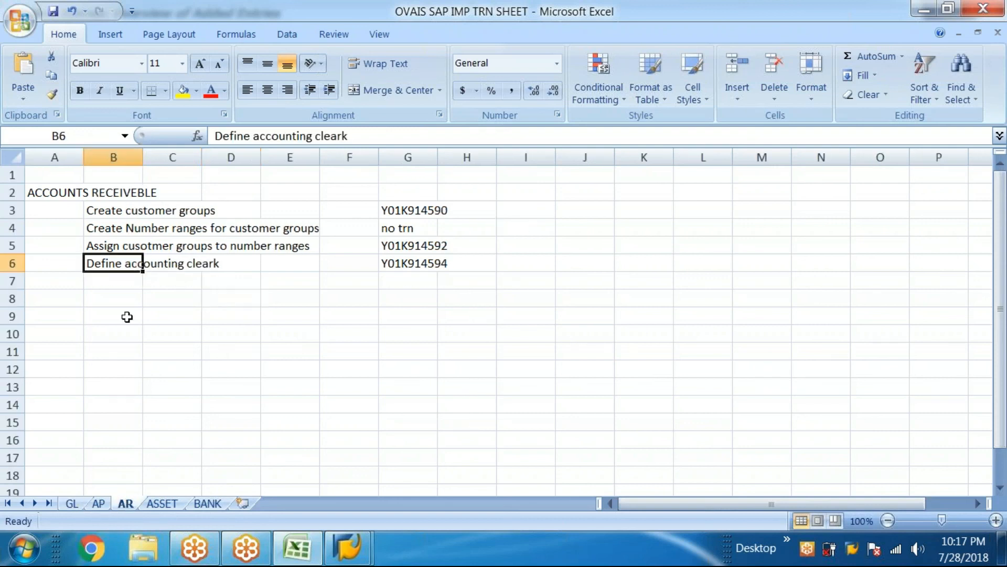
pyautogui.moveTo(90, 282); pyautogui.dragTo(420, 331)
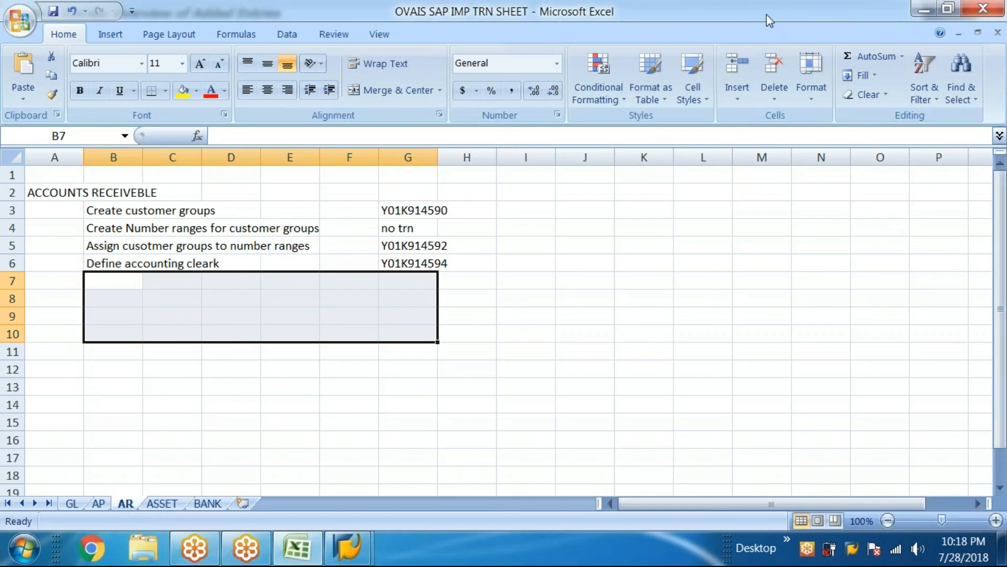
pyautogui.click(784, 87)
pyautogui.click(791, 212)
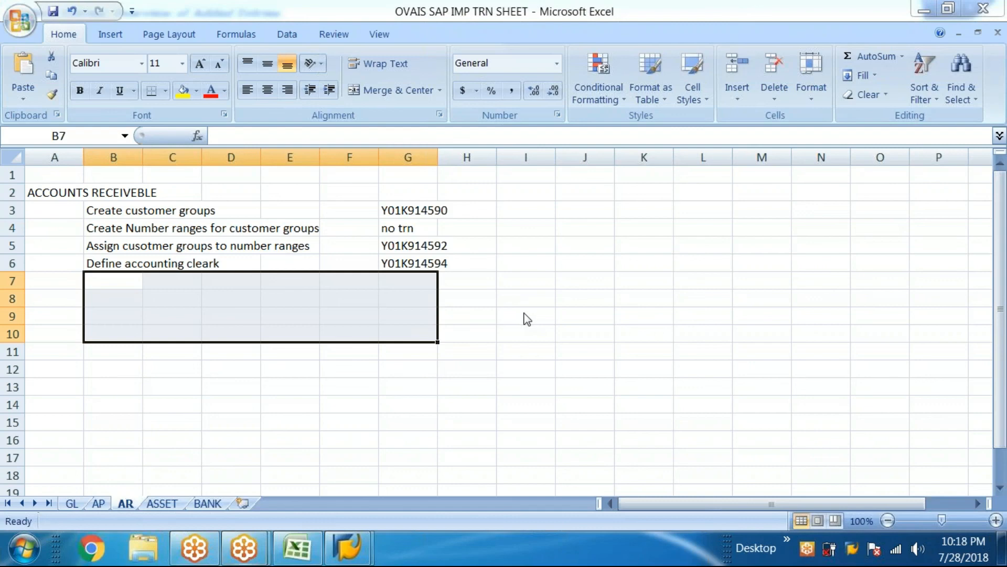